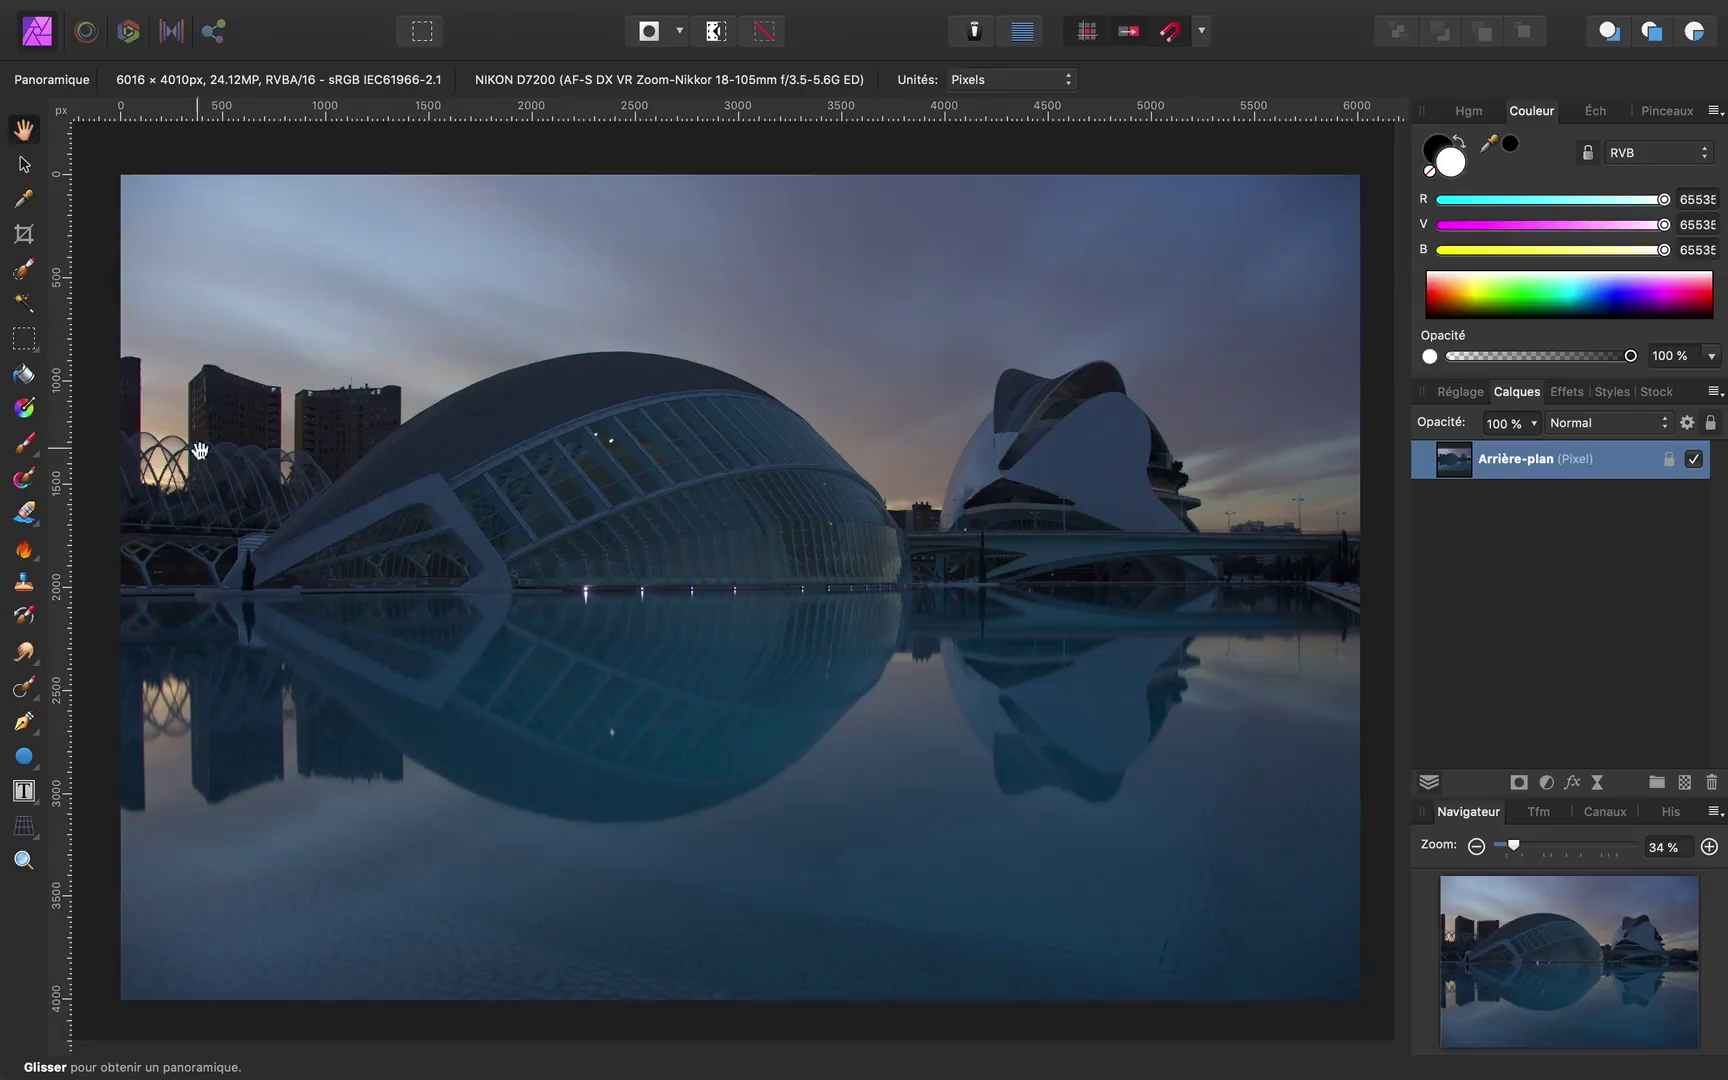
- Switch to the Crop Tool, with a rule-of-thirds grid over the whole photo
left_click(25, 238)
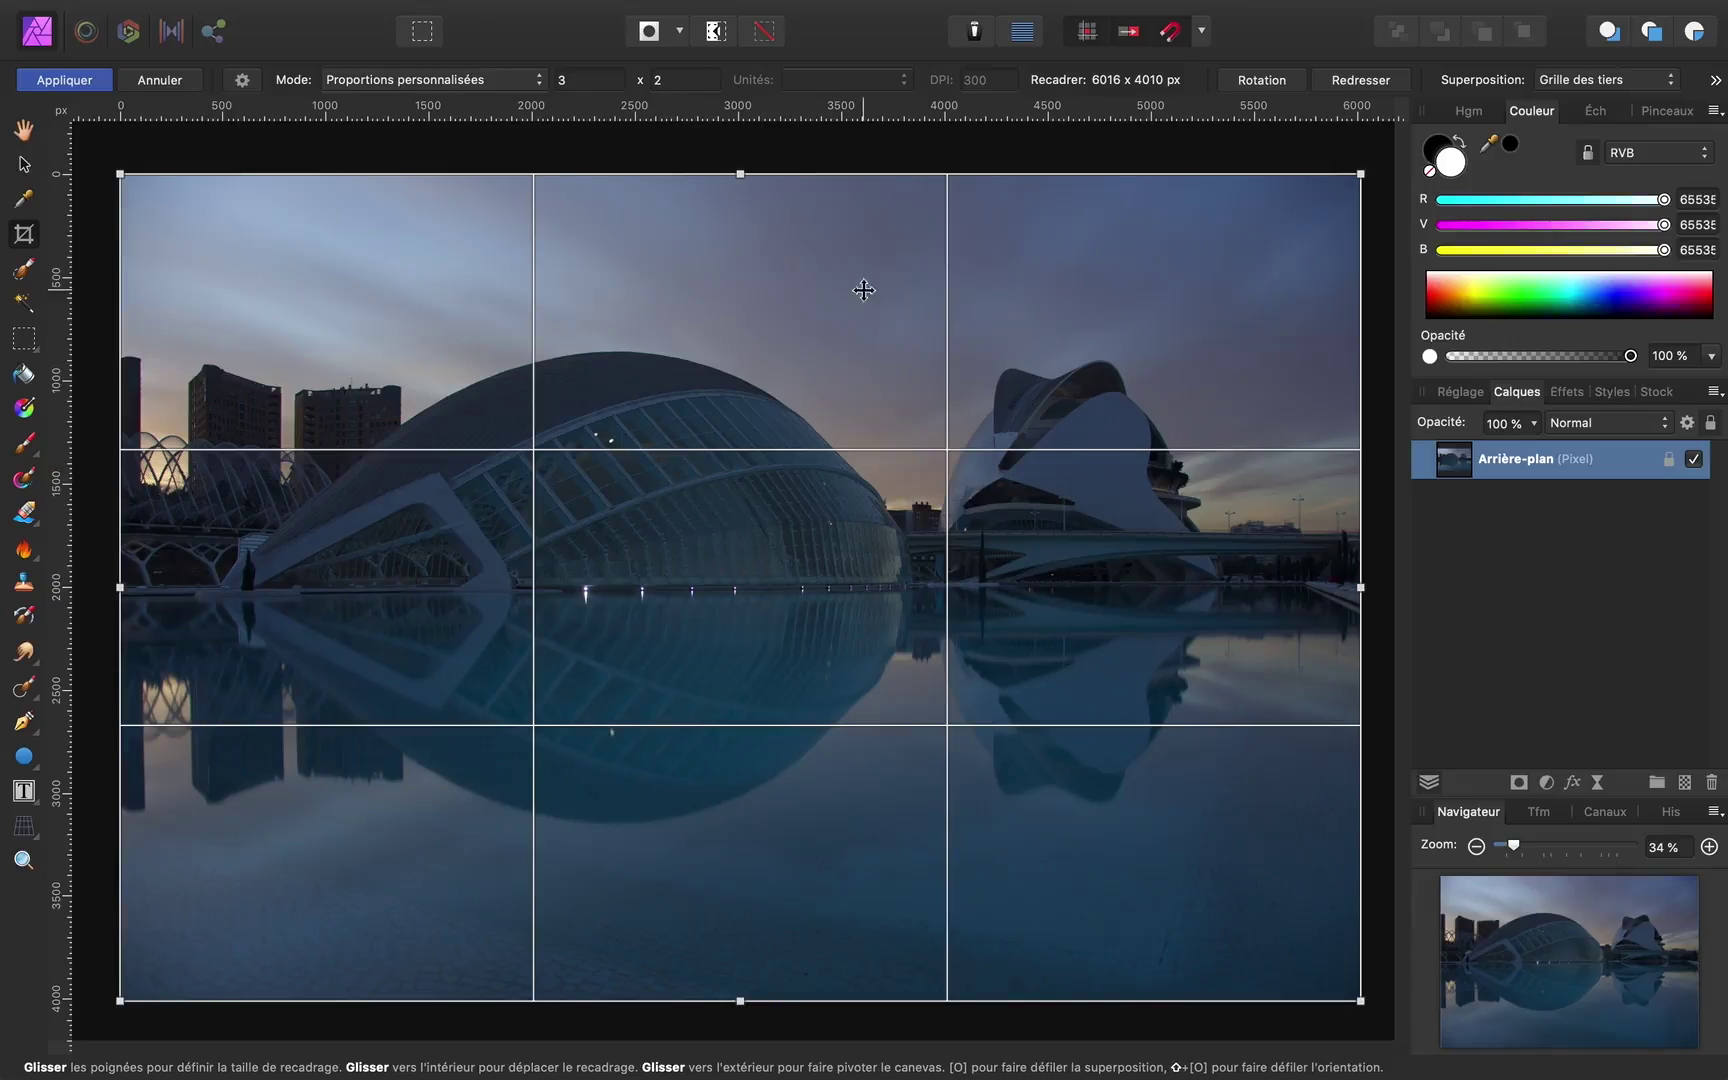
- Straighten the photo by tracing a reference line down a tower's vertical edge
left_click(1361, 81)
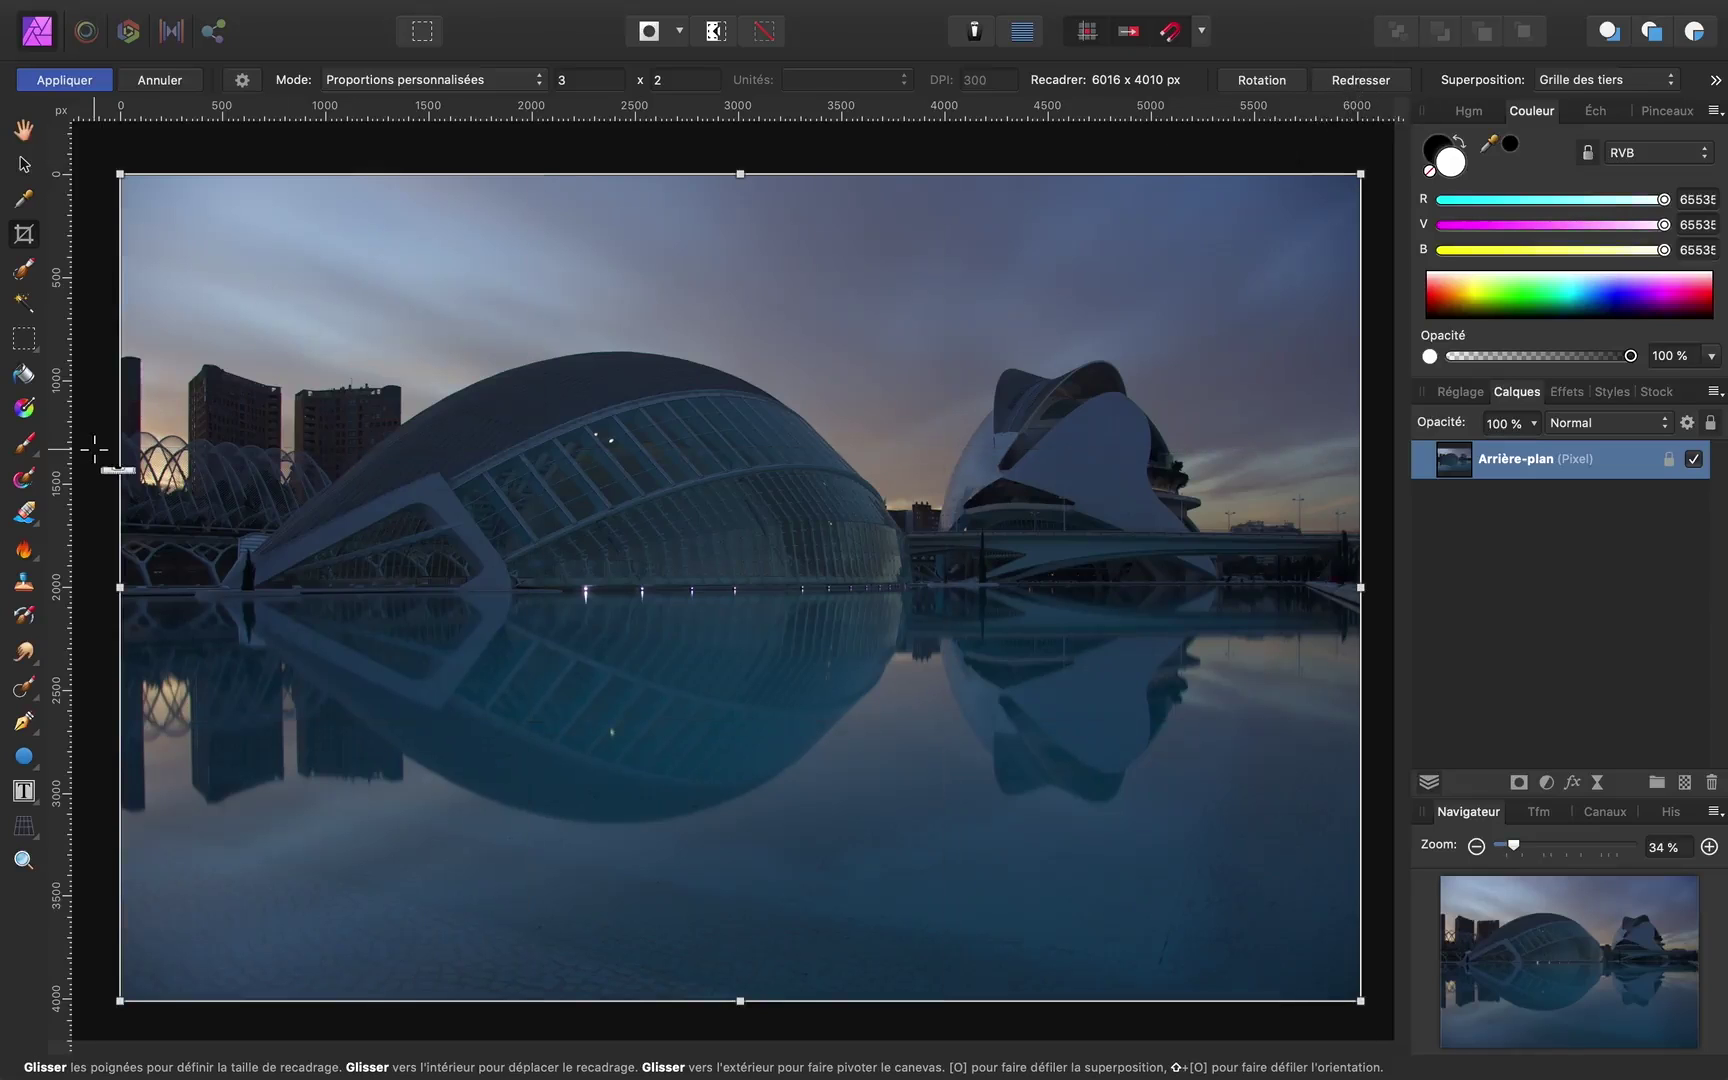
scroll(96, 449, "up", 5)
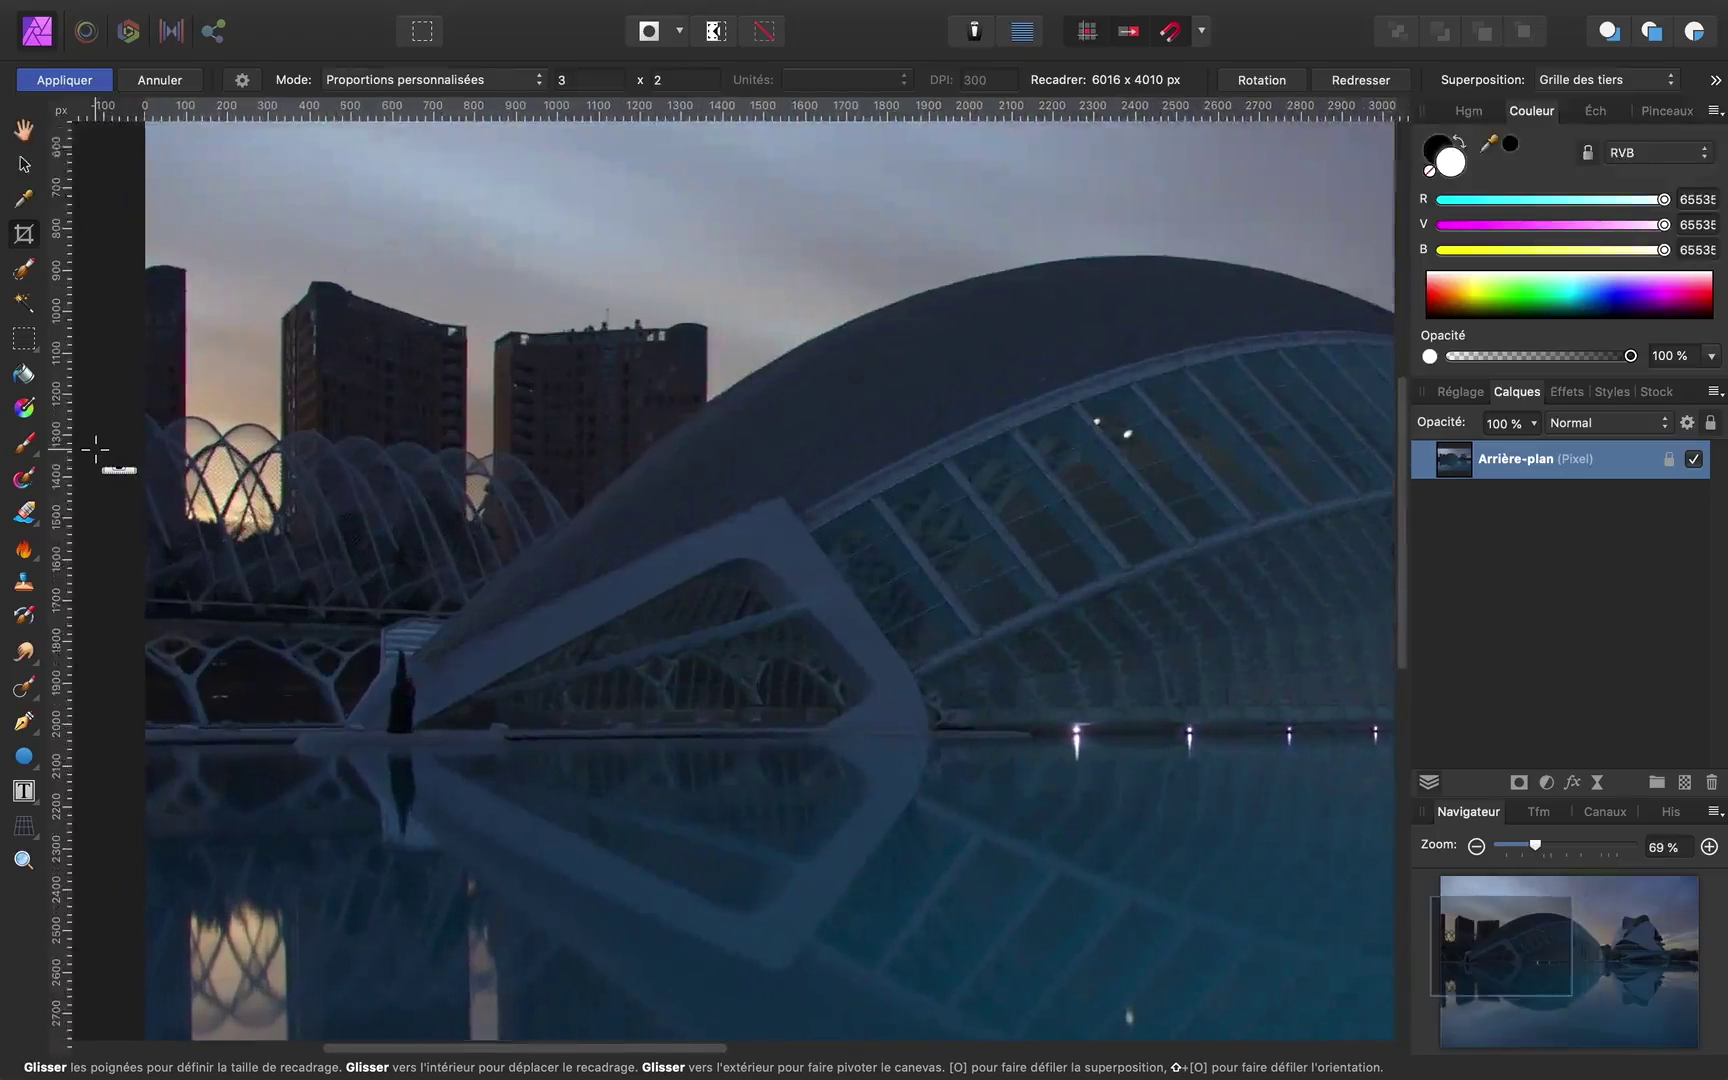
left_click_drag(230, 372, 347, 212)
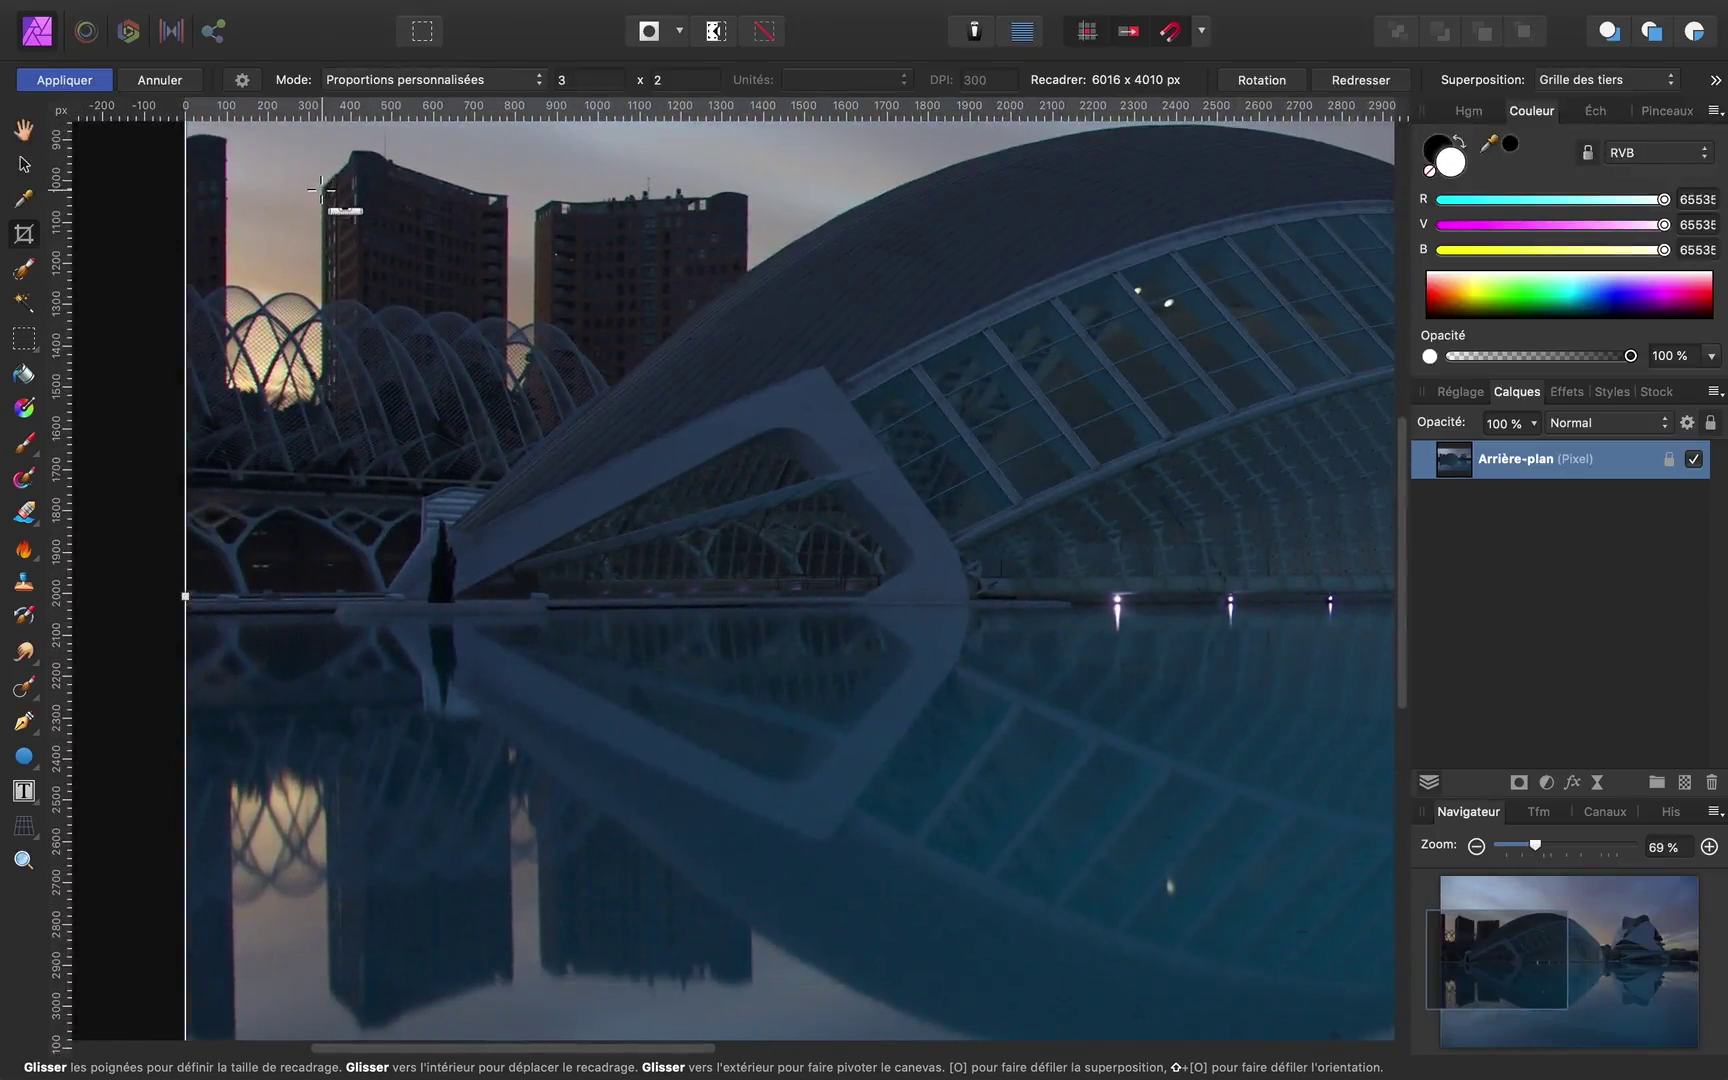
left_click_drag(322, 193, 327, 992)
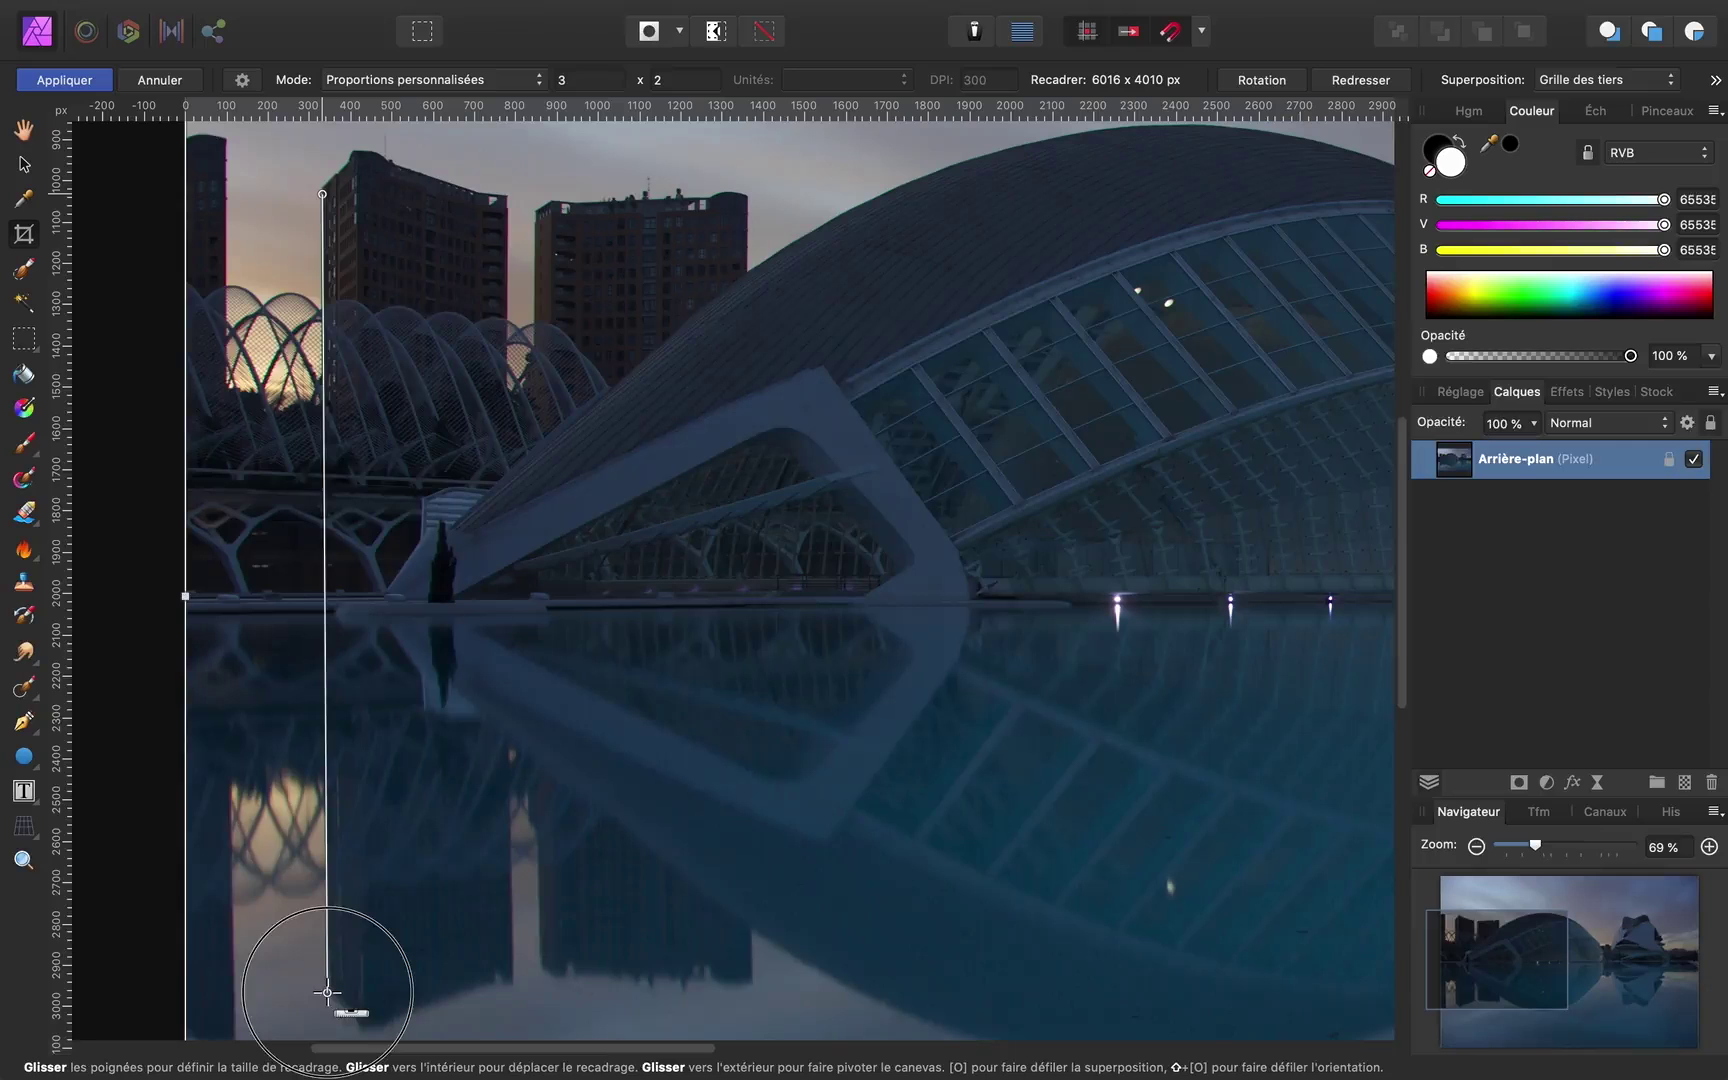
left_click_drag(327, 992, 327, 994)
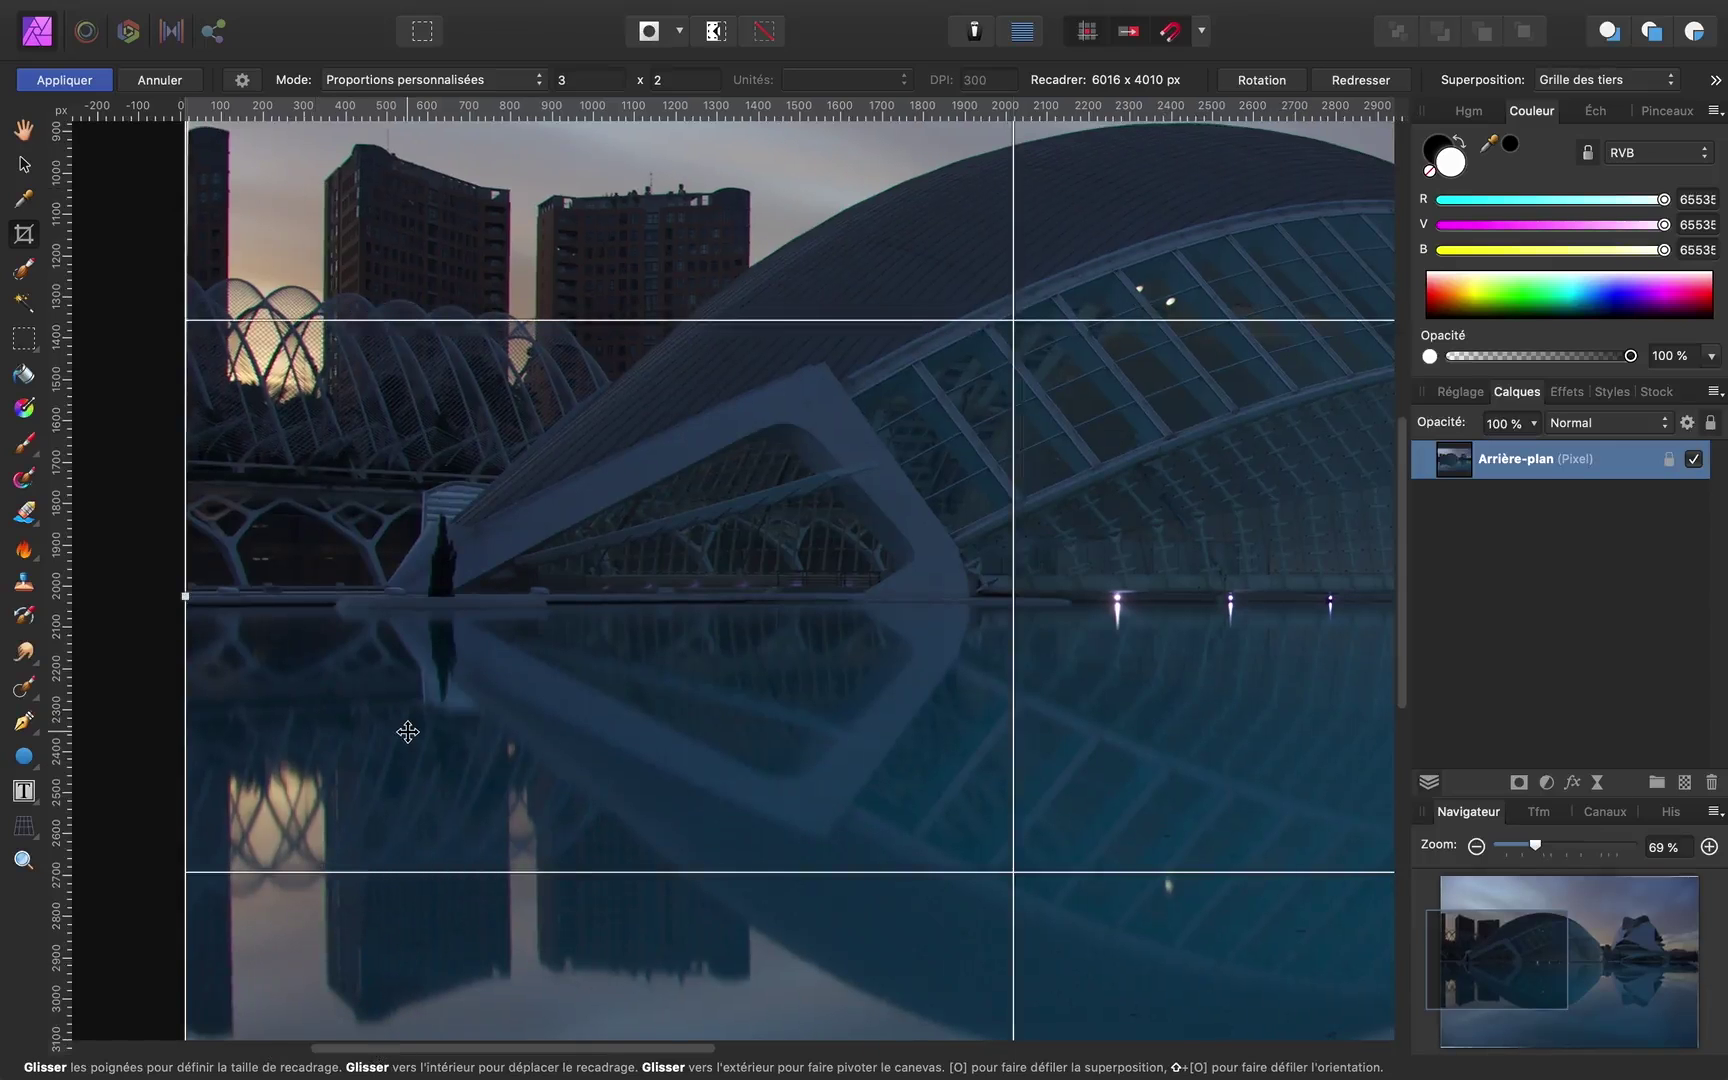
scroll(409, 727, "down", 5)
scroll(409, 727, "down", 1)
scroll(409, 727, "down", 2)
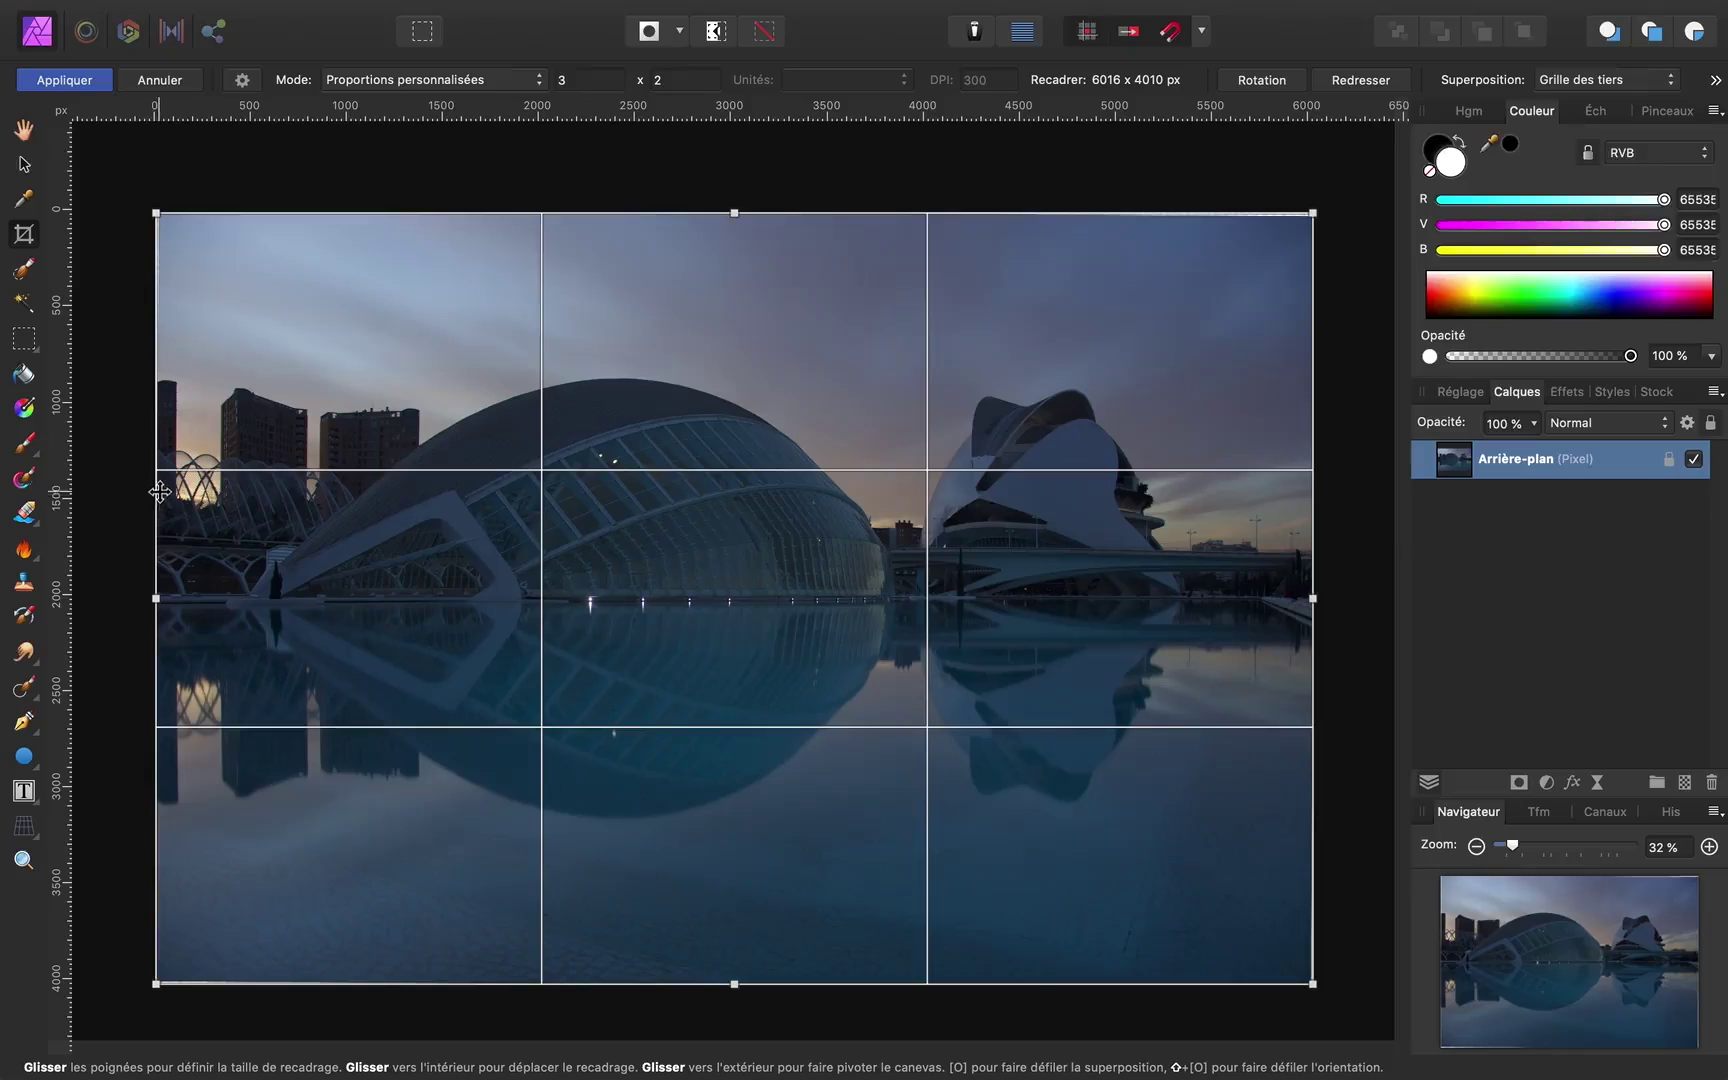
- Trim the crop's left and right edges inward and apply it, giving 5825 × 3884 px
left_click(157, 598)
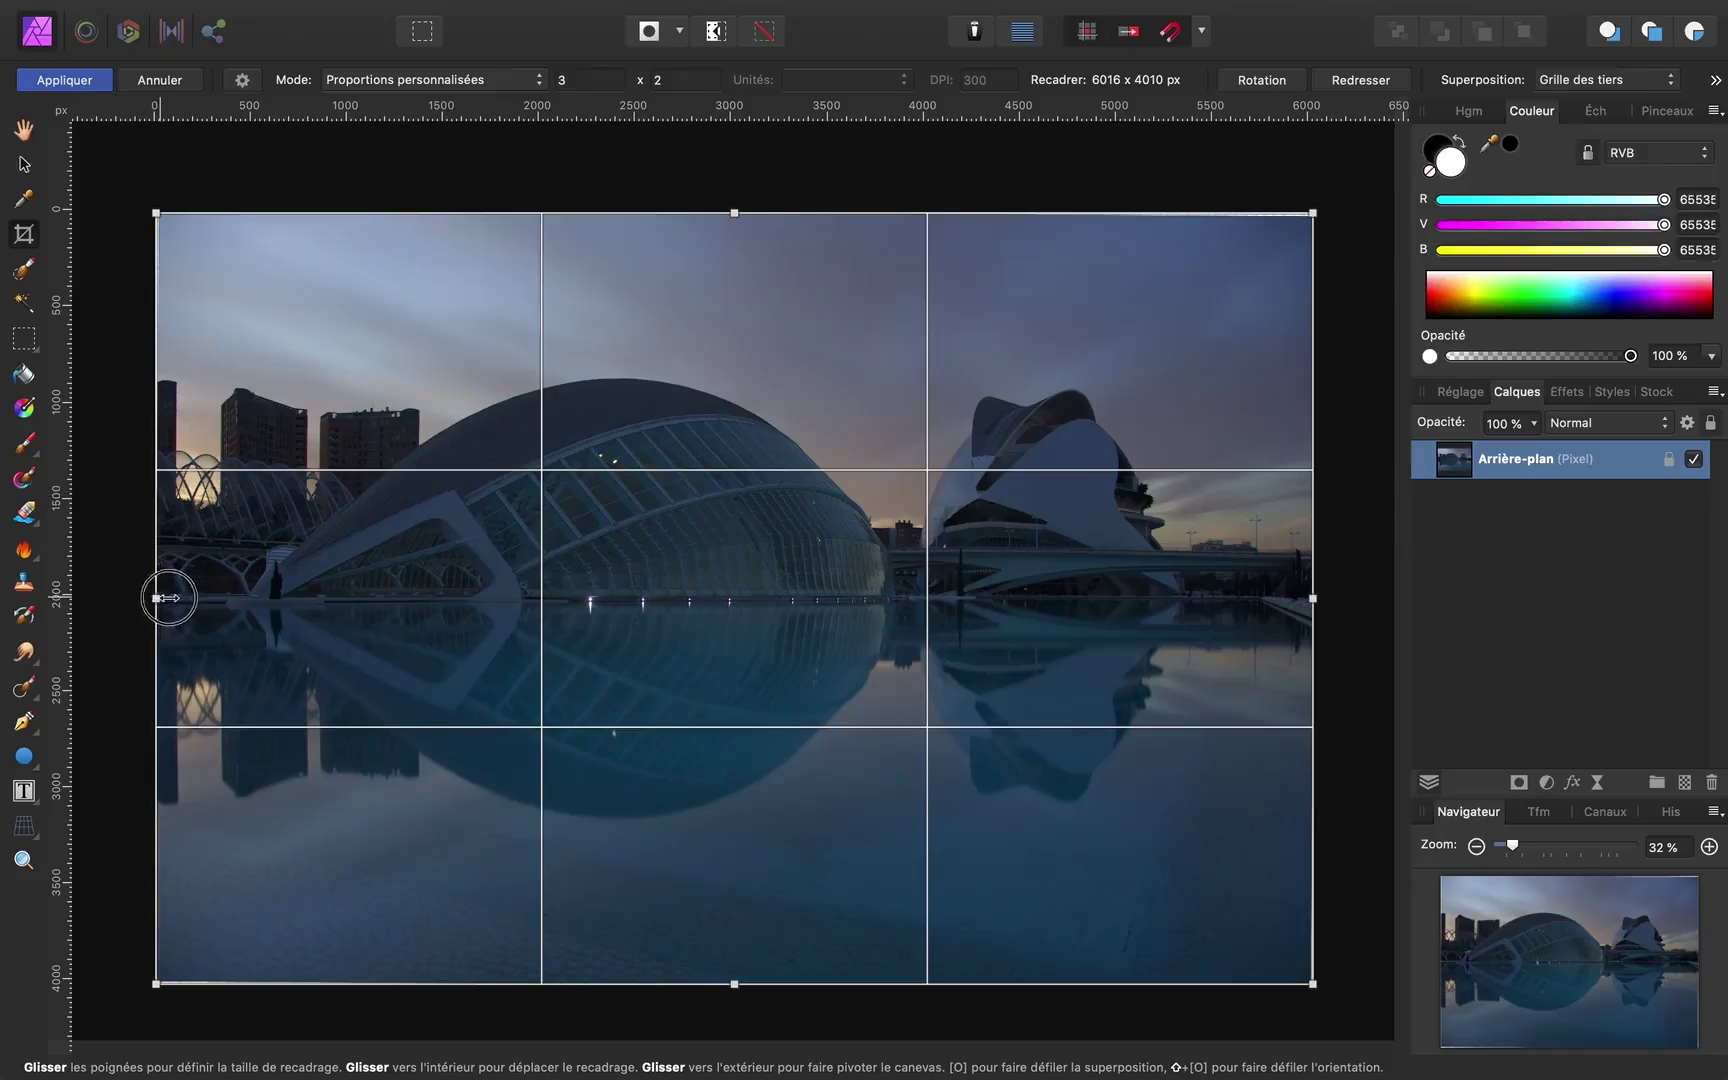
left_click_drag(167, 598, 187, 598)
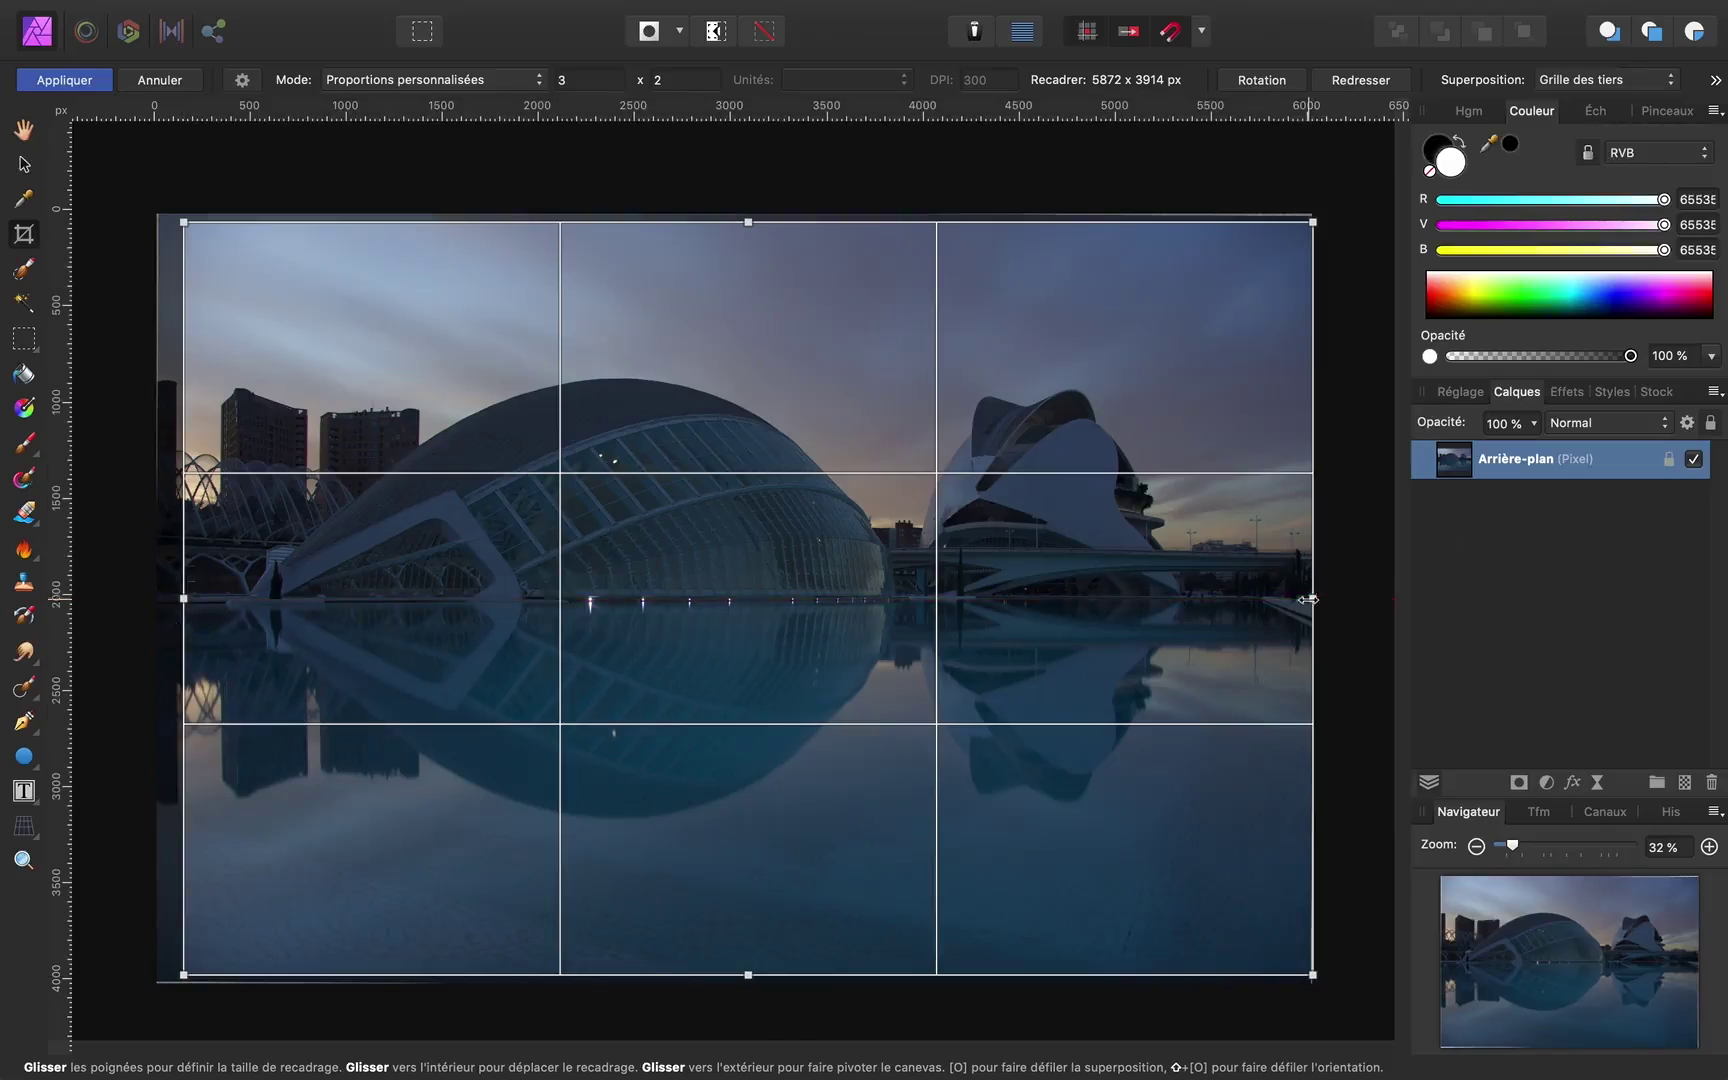
left_click_drag(1308, 599, 1300, 598)
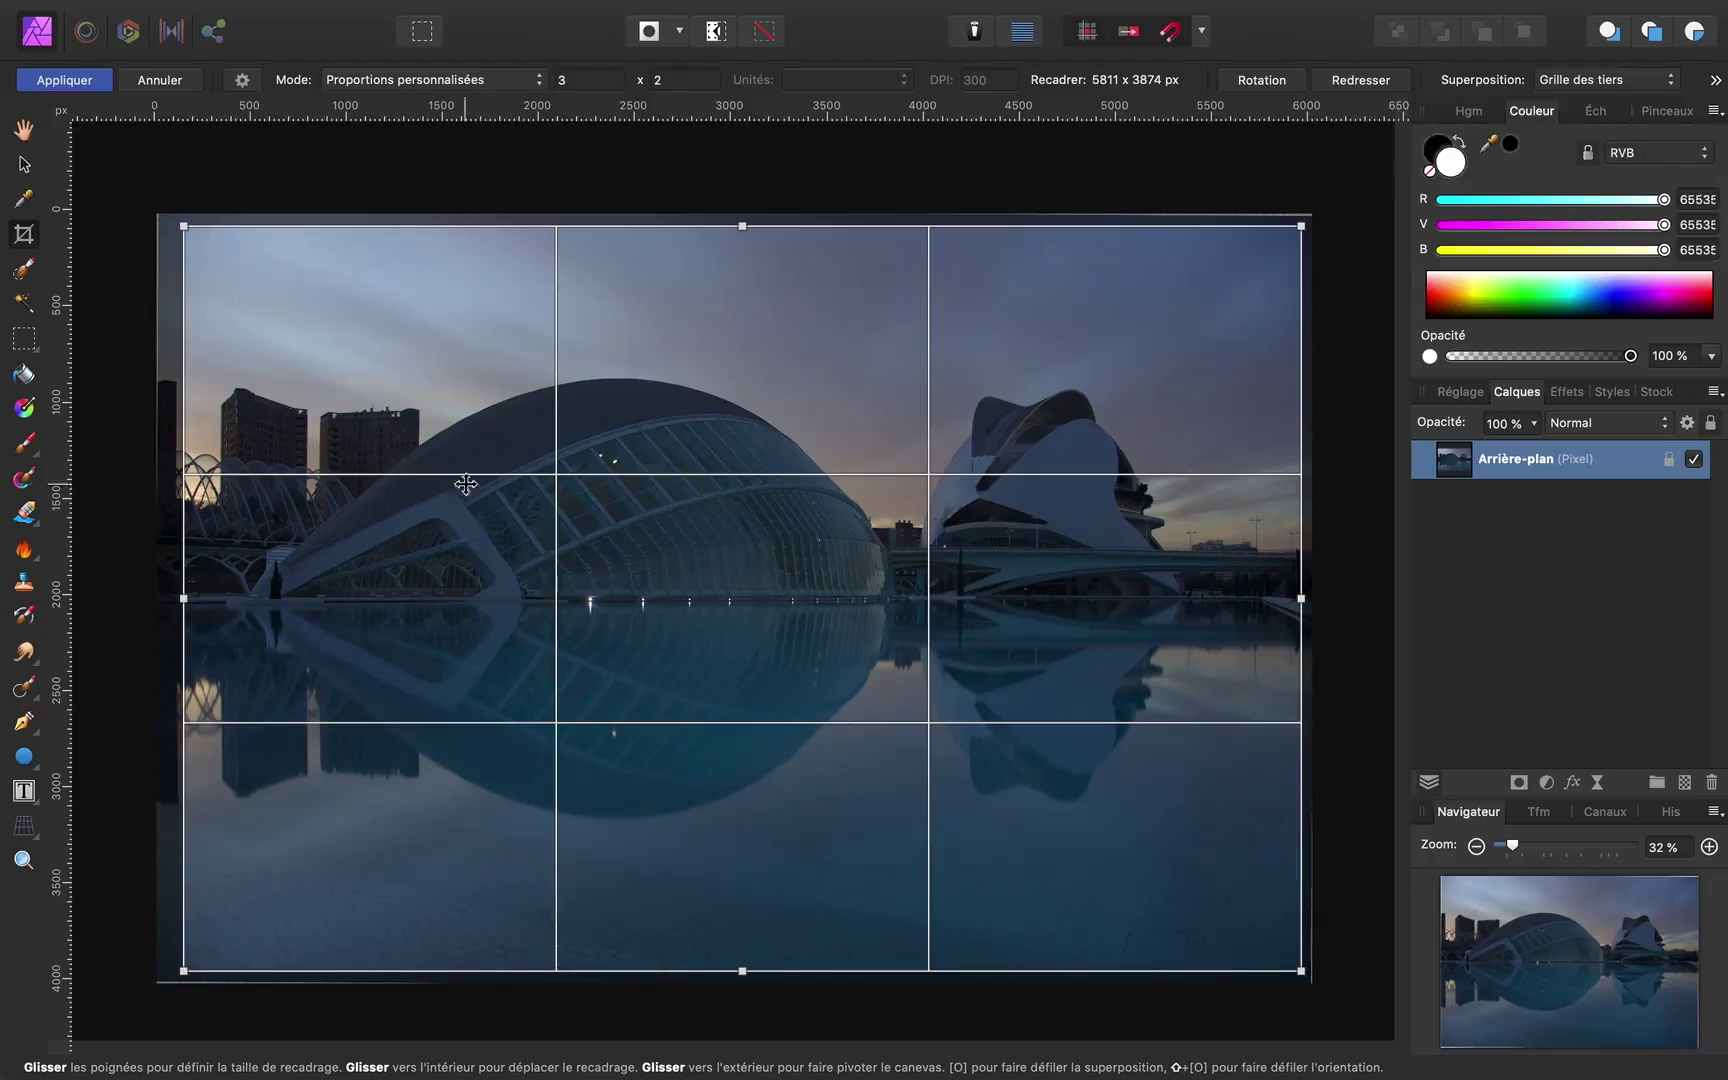
left_click_drag(182, 597, 178, 598)
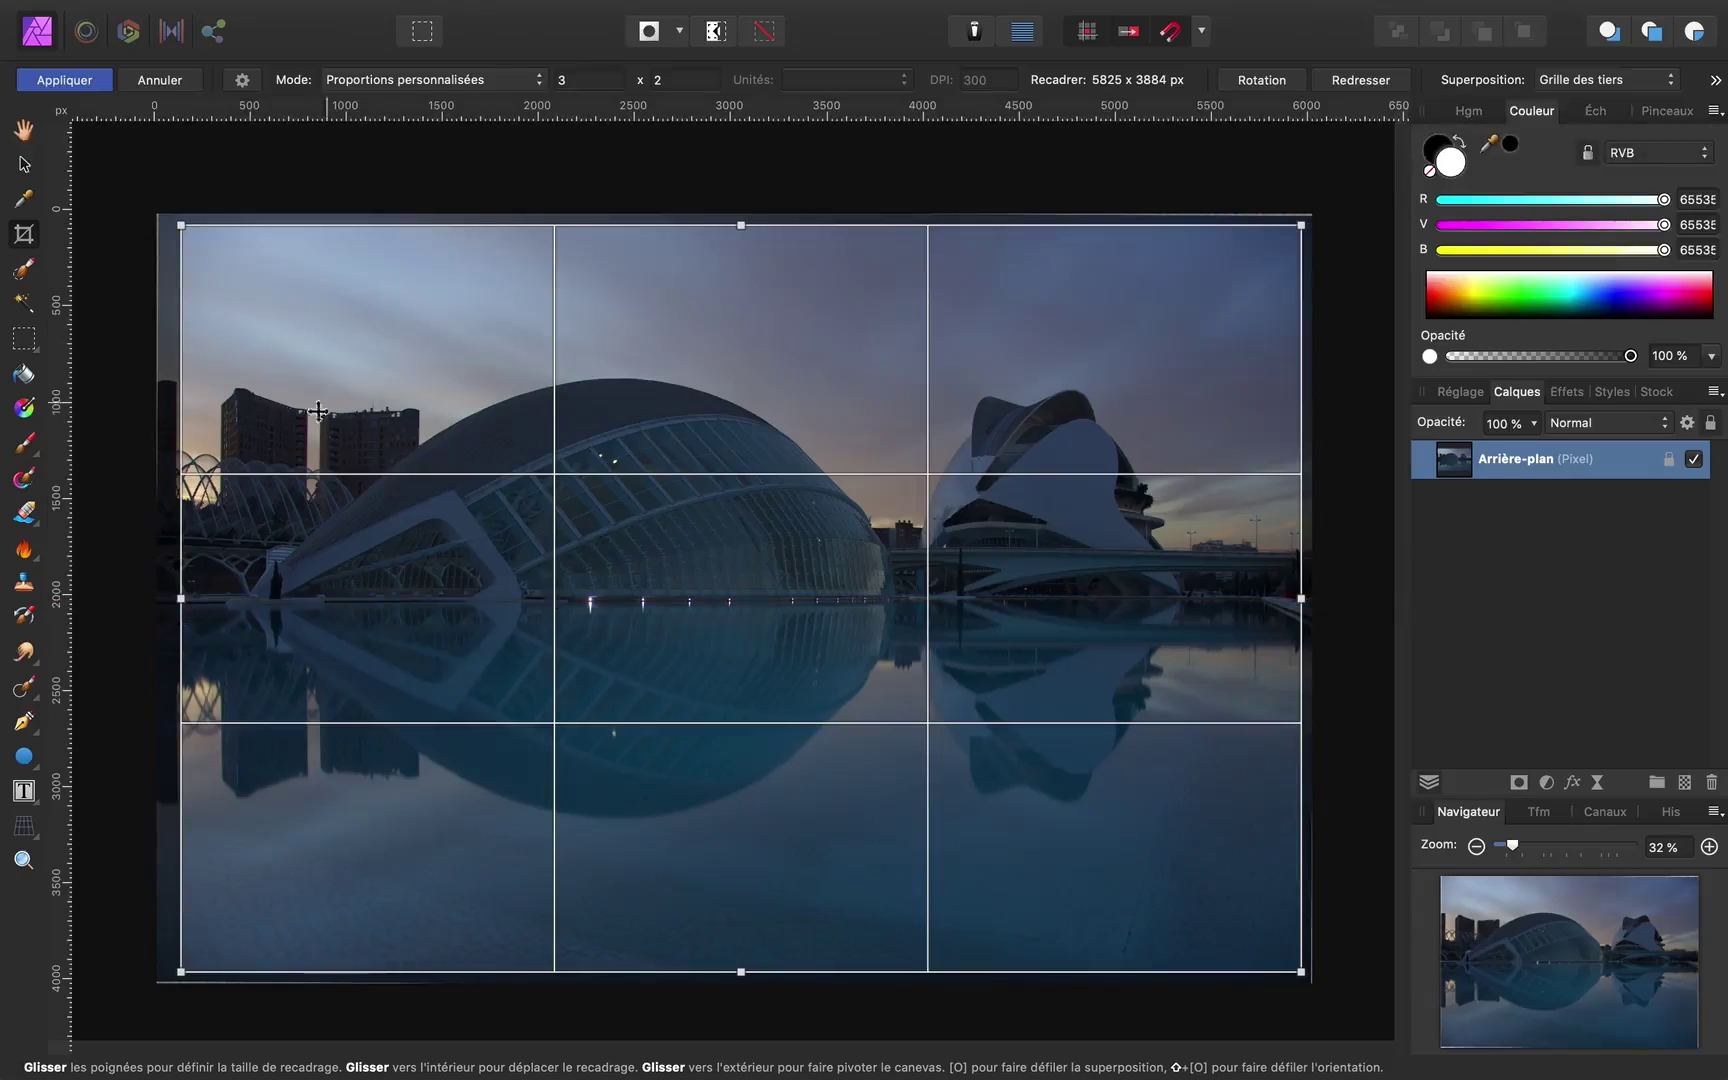
left_click(66, 80)
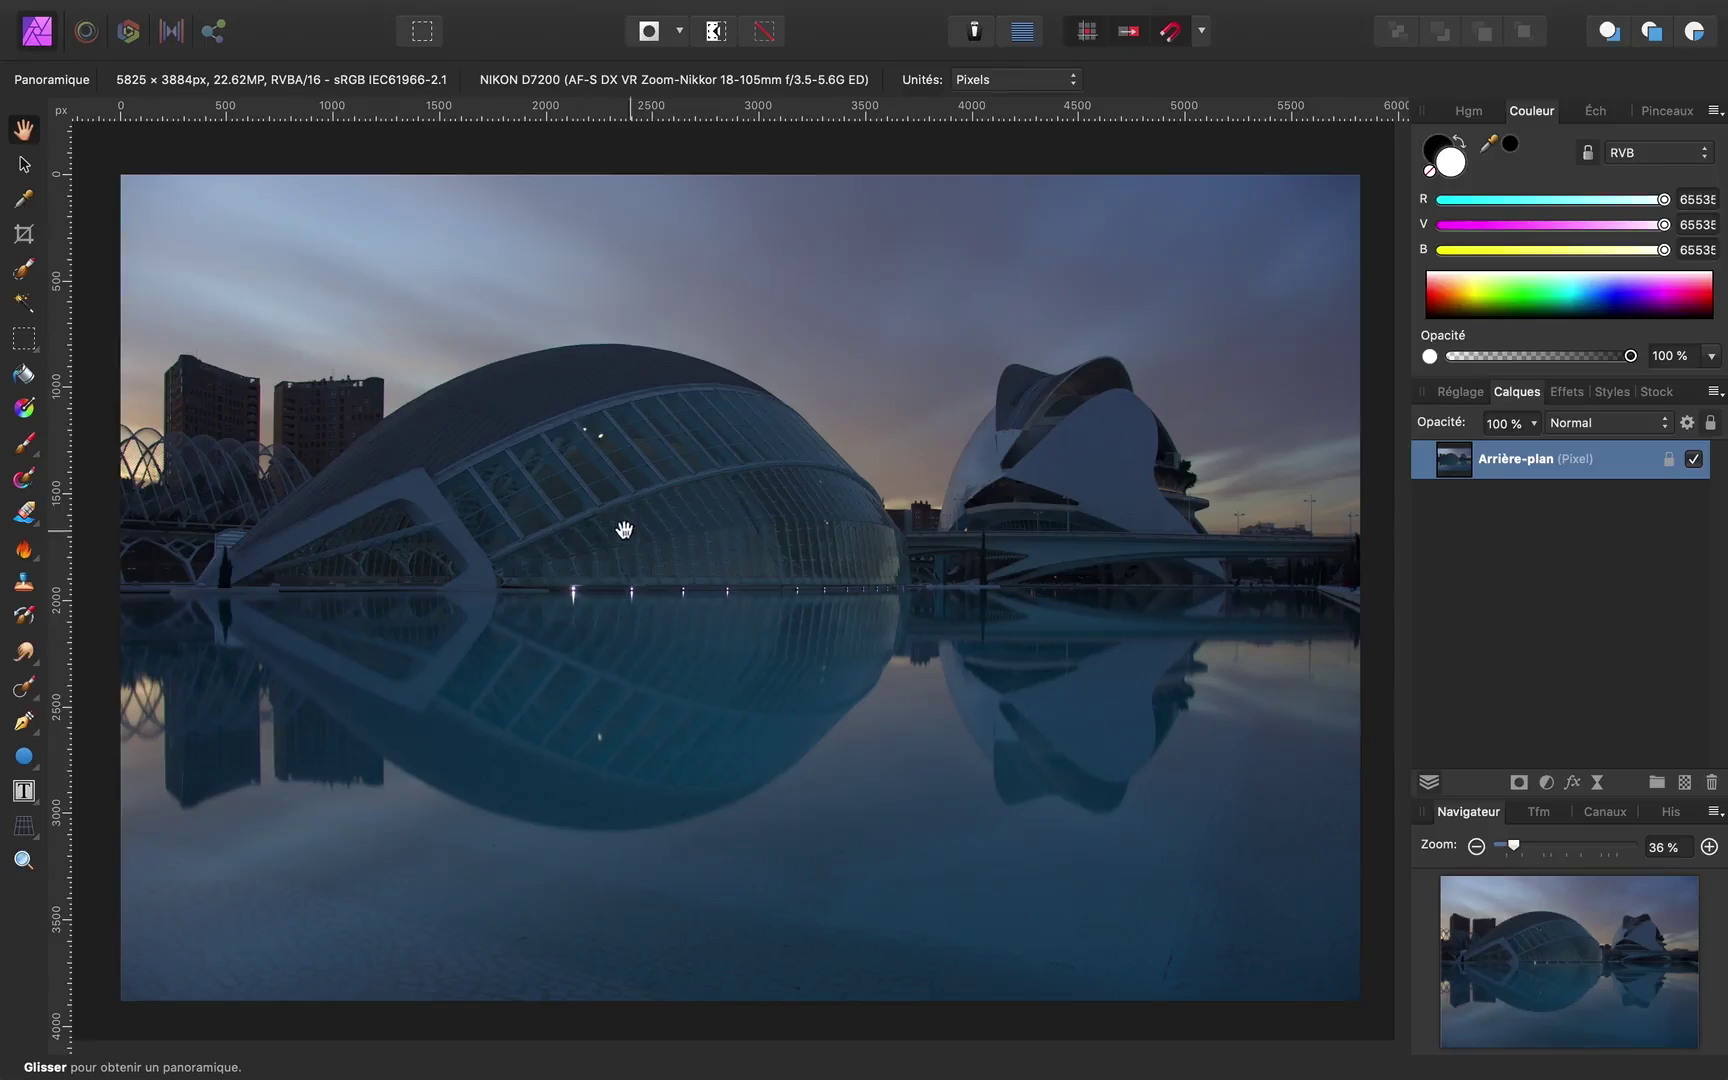
- Zoom in past actual pixels and pan onto the left towers against the sky
left_click(1709, 847)
mouse_move(679, 617)
left_mouse_down()
mouse_move(1161, 748)
mouse_move(1207, 737)
left_mouse_up()
left_click_drag(750, 592, 833, 632)
left_click(1709, 847)
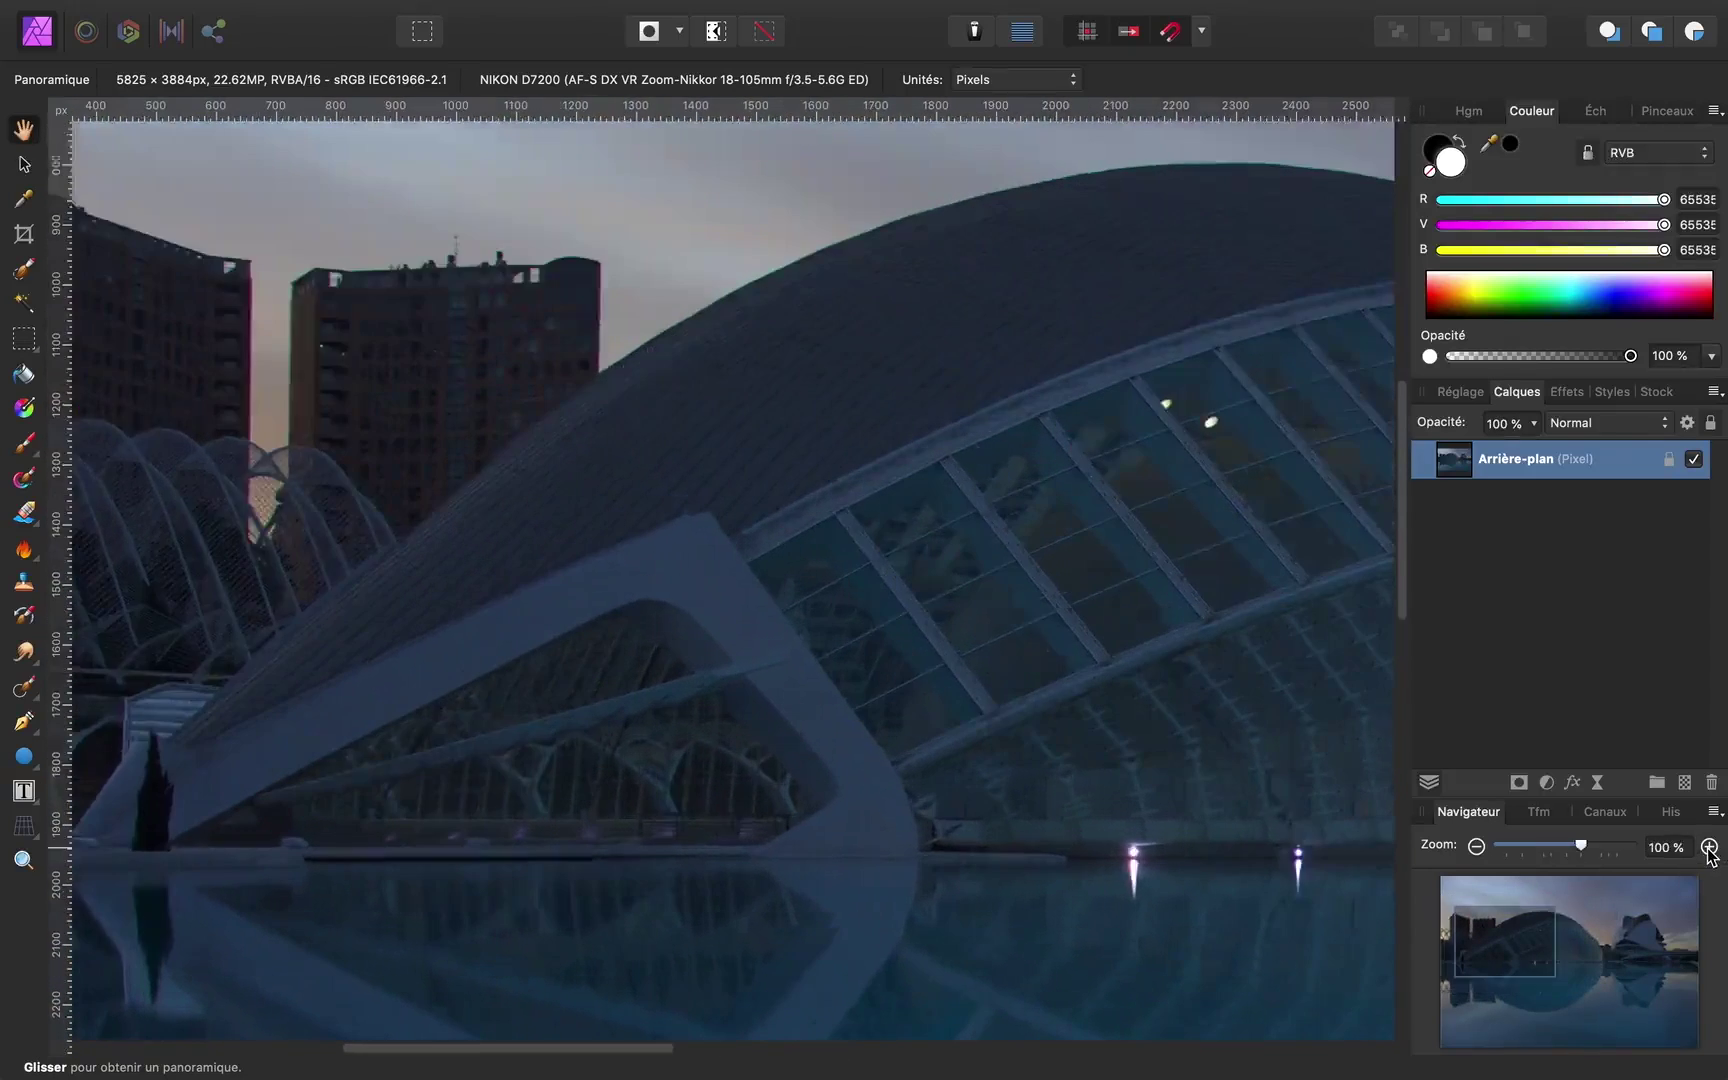
left_click(1709, 847)
mouse_move(582, 729)
left_mouse_down()
mouse_move(845, 937)
mouse_move(629, 748)
left_mouse_up()
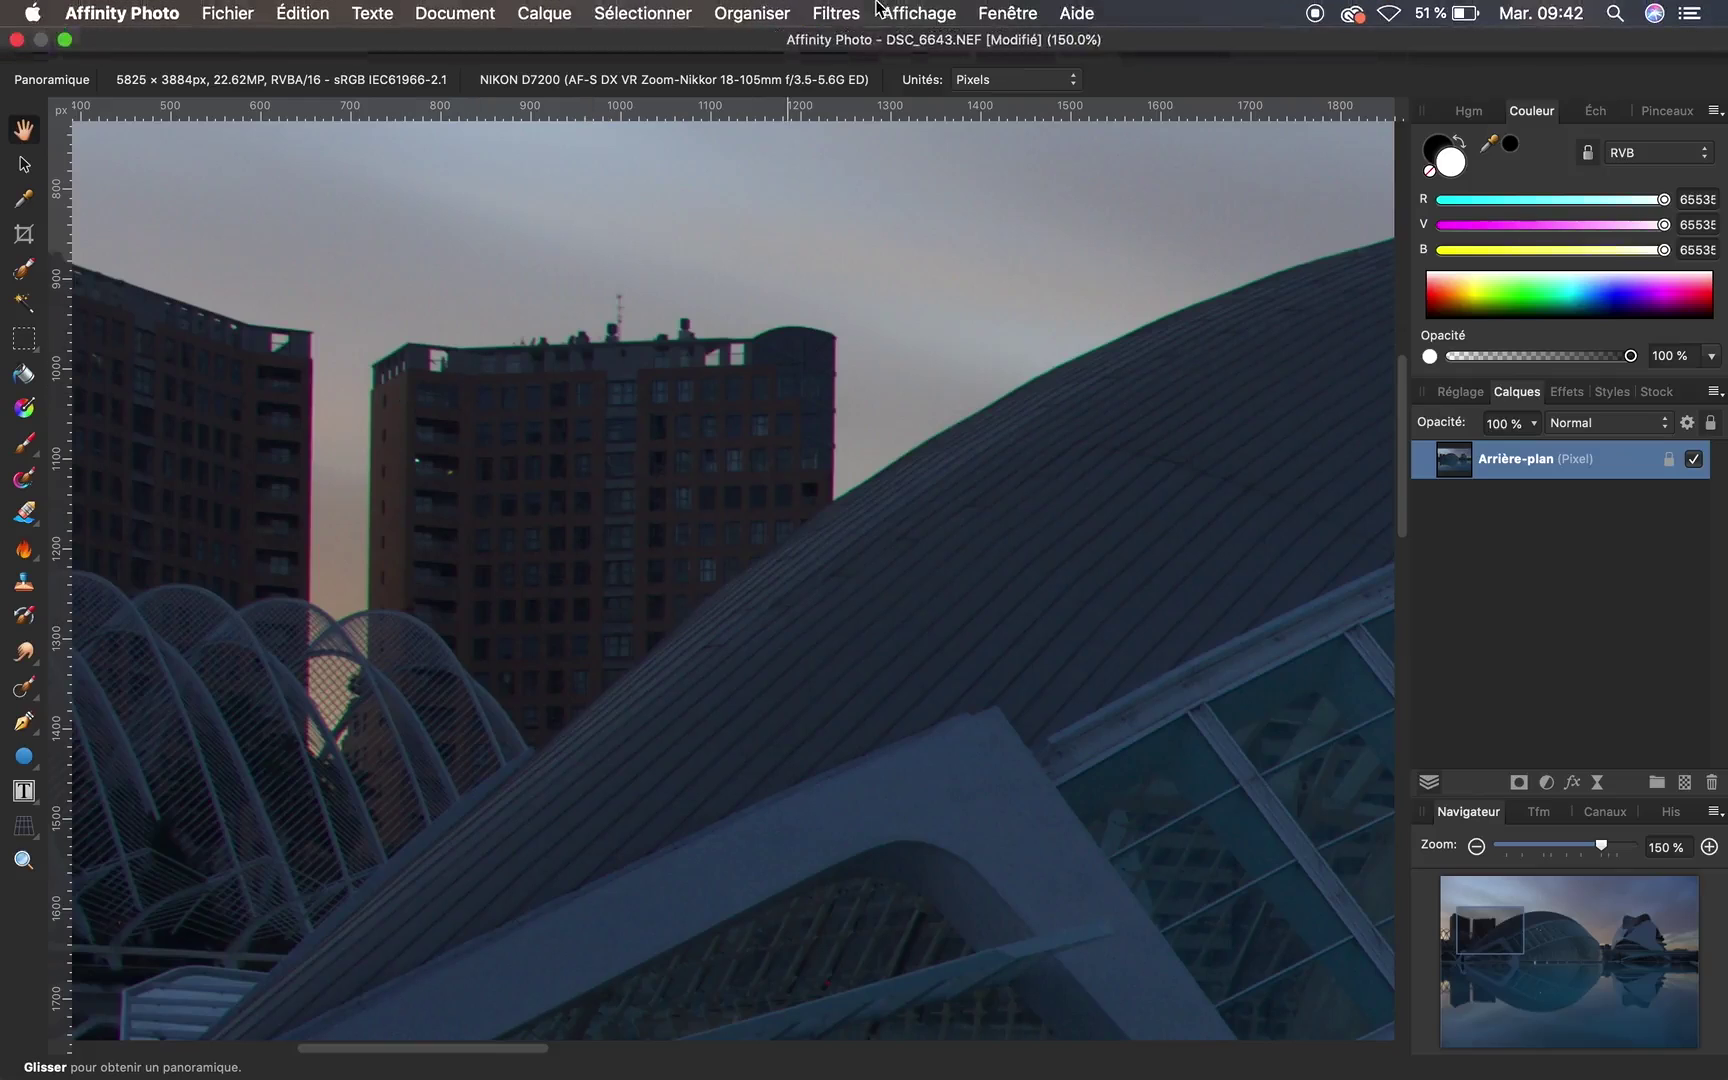
- Apply the Filters > Colours > Chromatic Aberration correction to reduce edge fringing
left_click(836, 12)
mouse_move(891, 157)
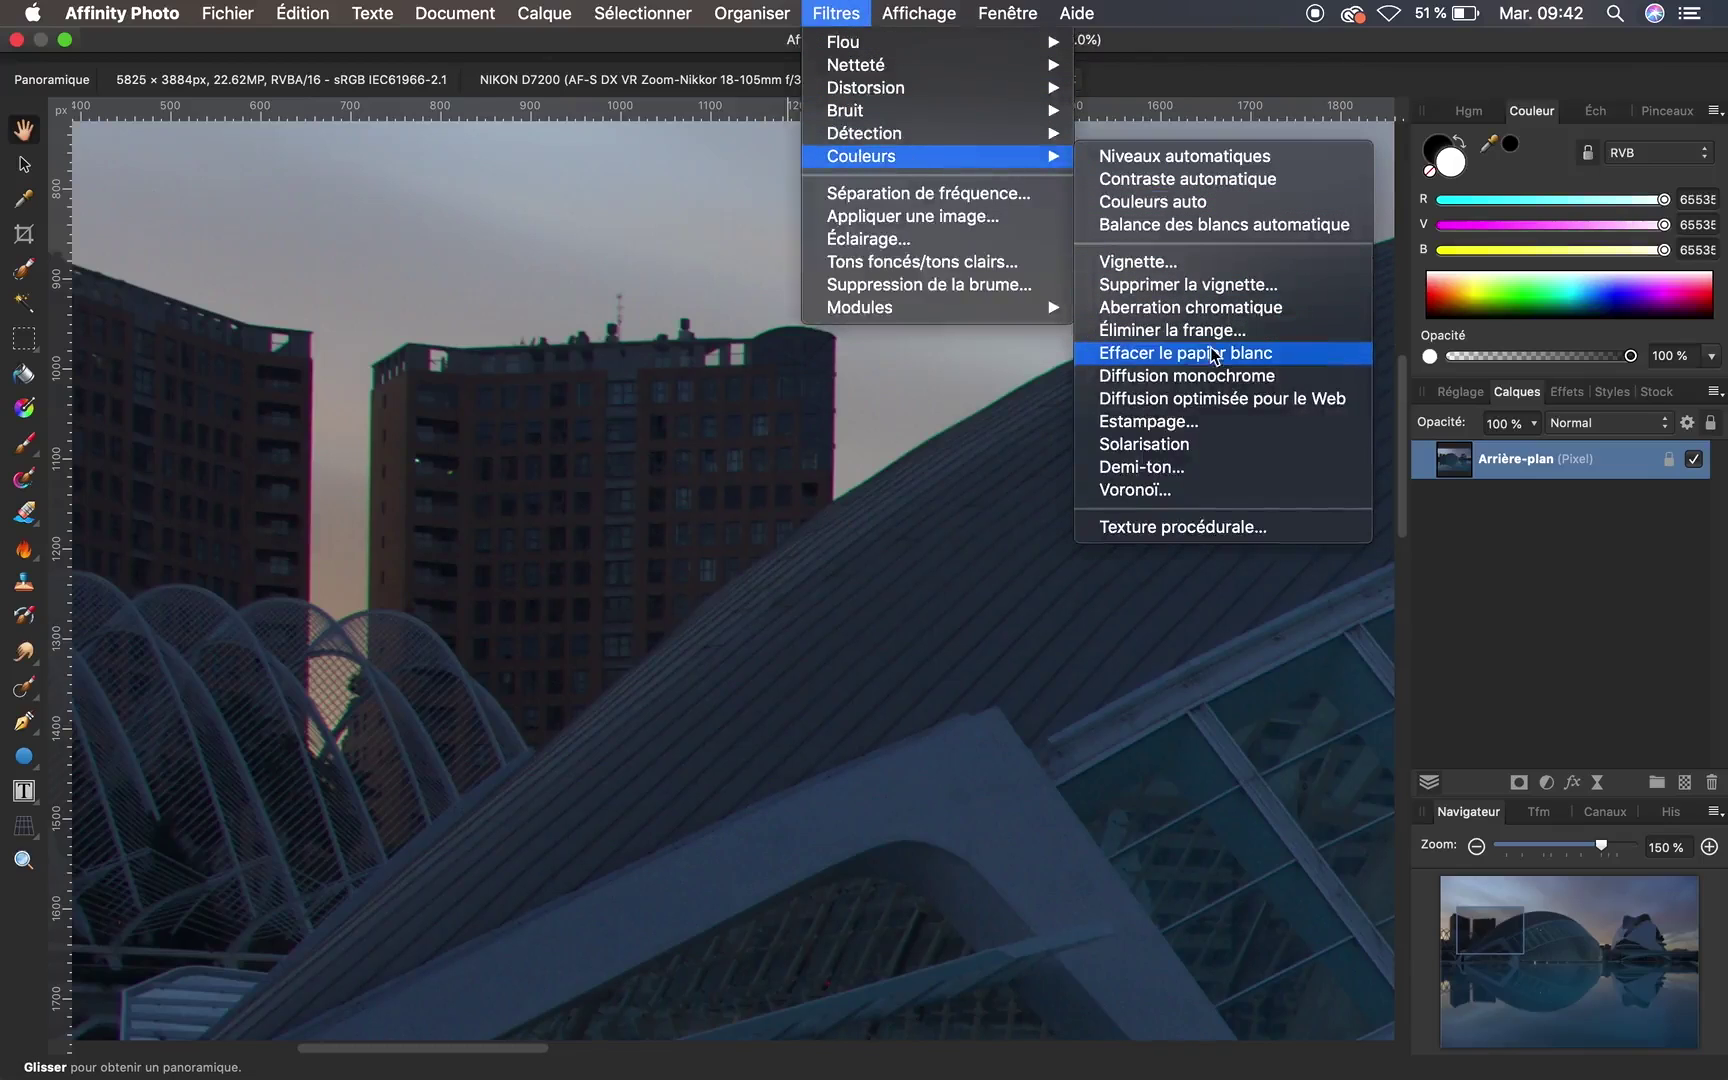
left_click(1180, 307)
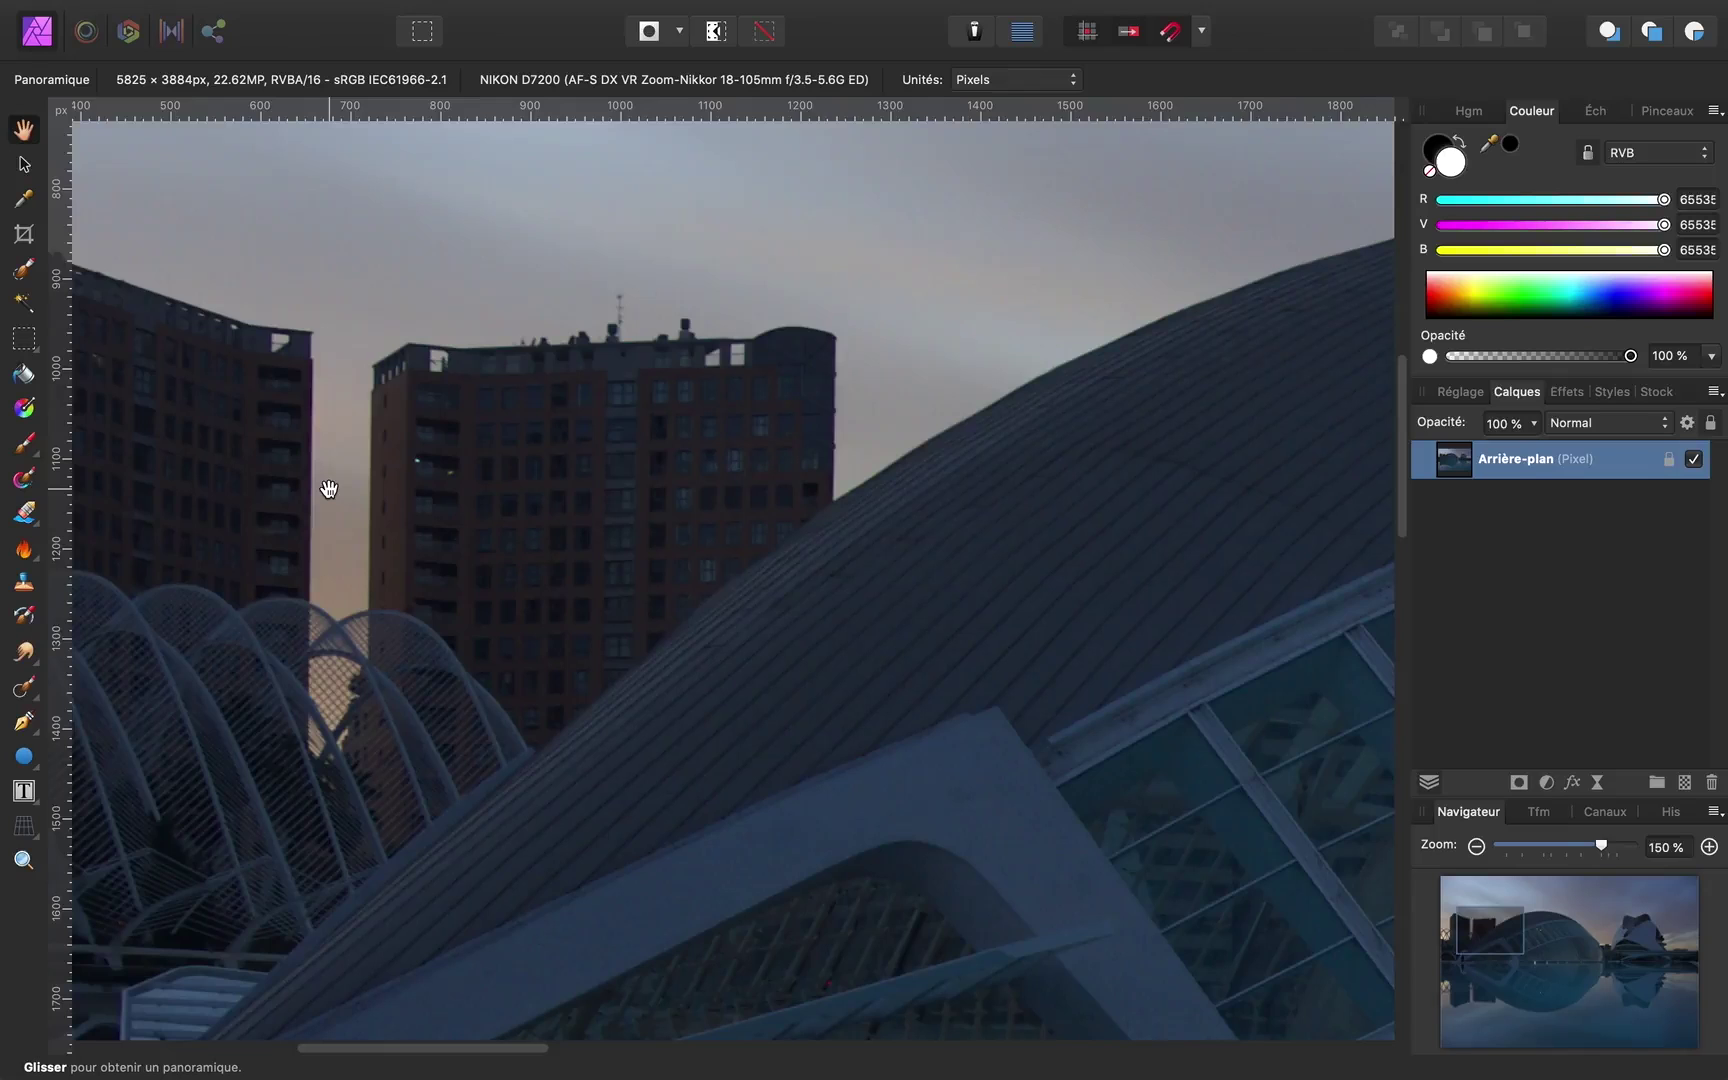
- Zoom closer on the tower edges and bring up the Filters > Colours list
scroll(329, 489, "up", 2)
scroll(328, 486, "up", 1)
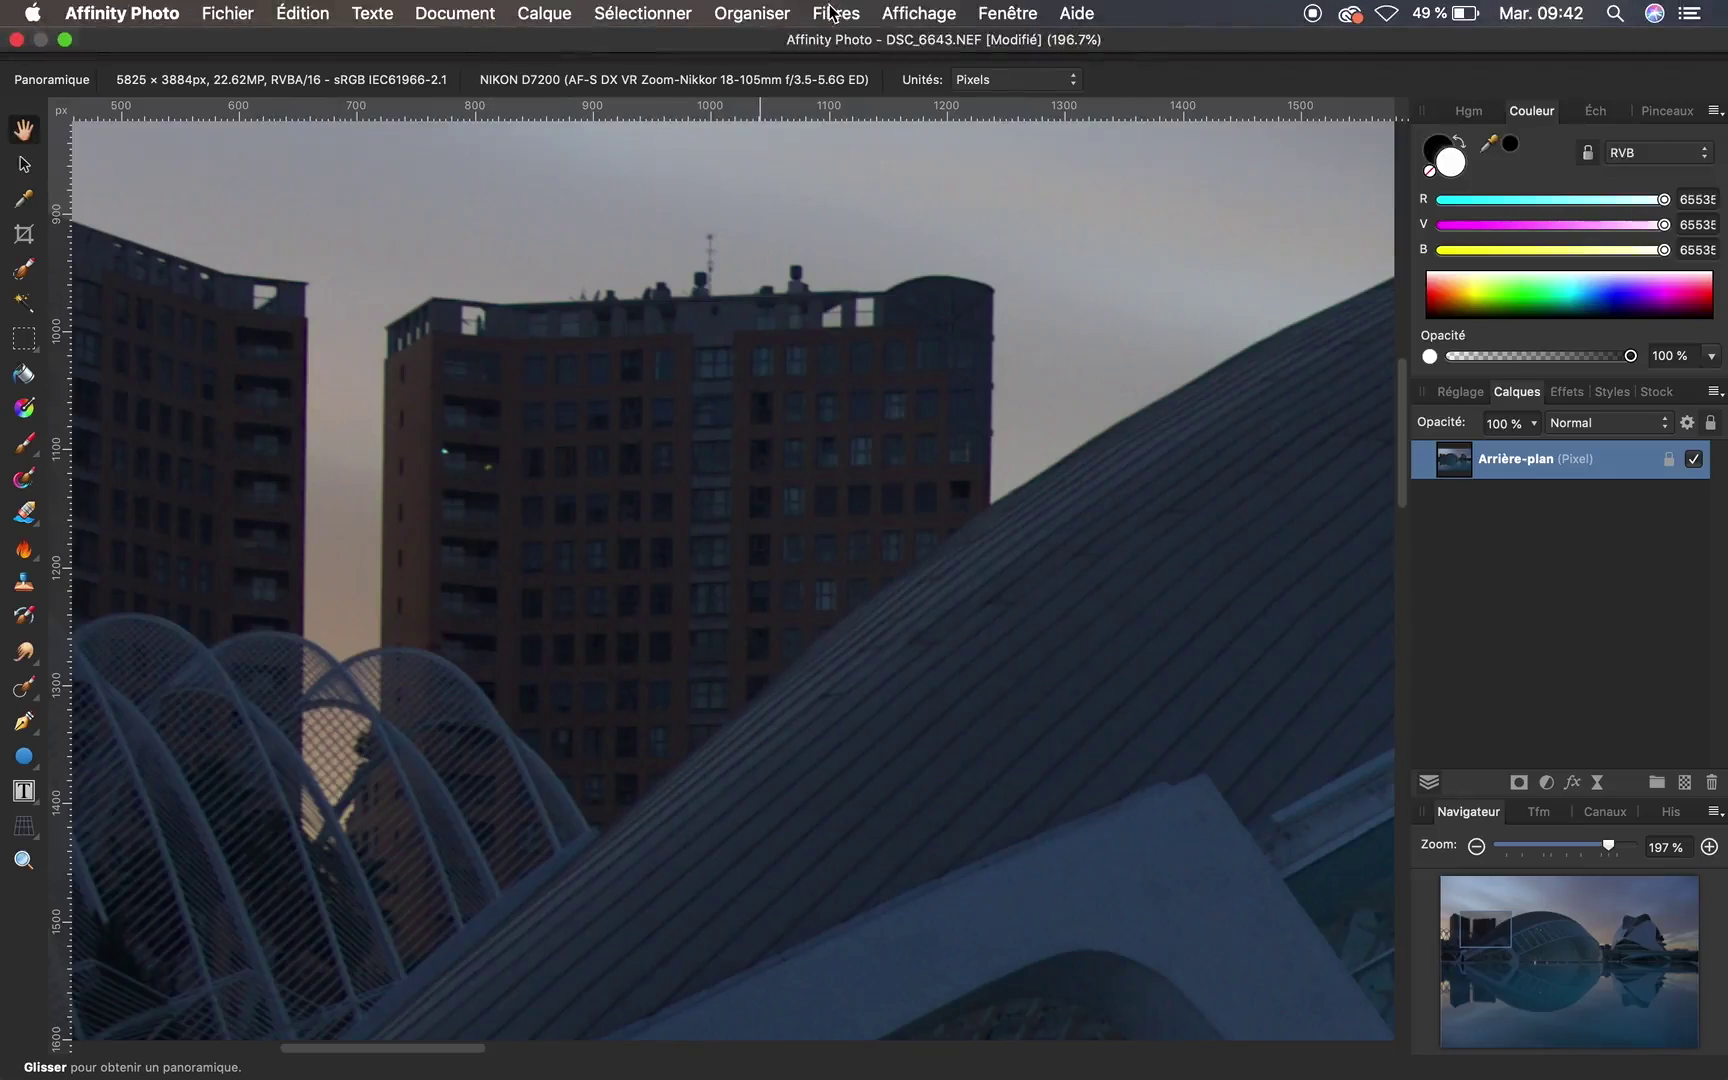
left_click(829, 12)
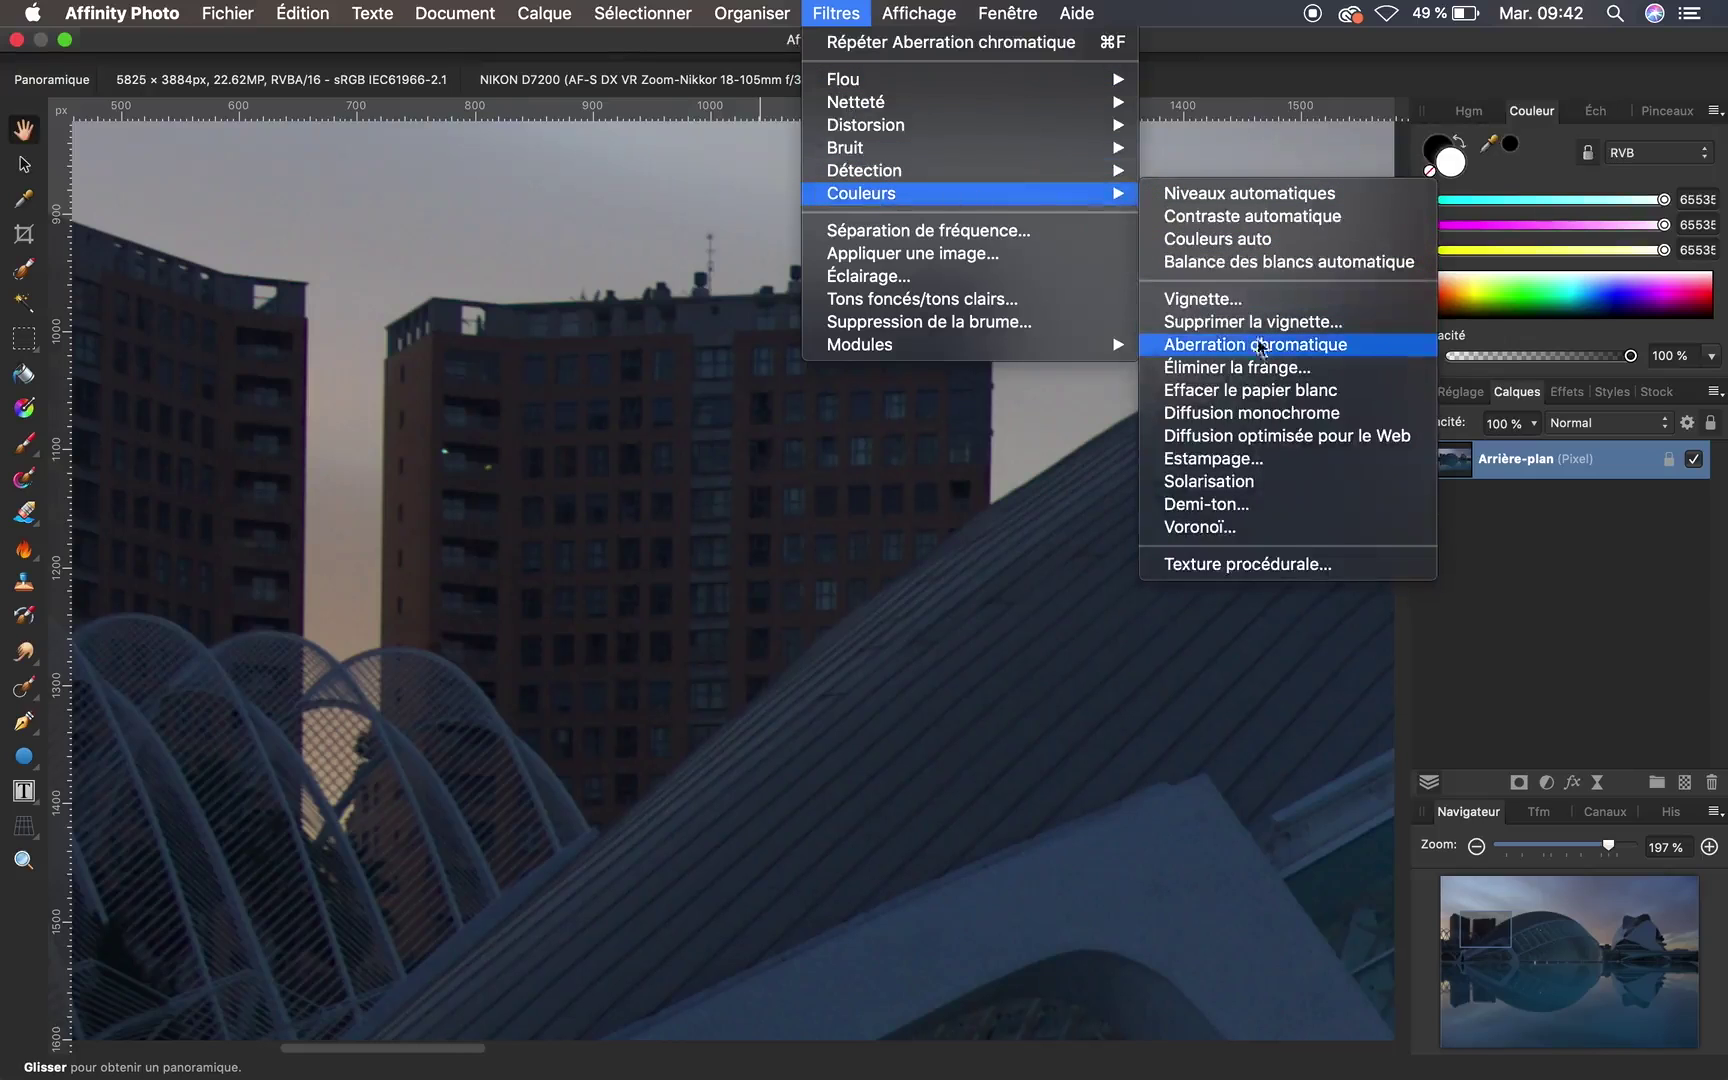
- Apply Defringe with a magenta fringe hue and 31 % edge luminosity threshold
left_click(1212, 369)
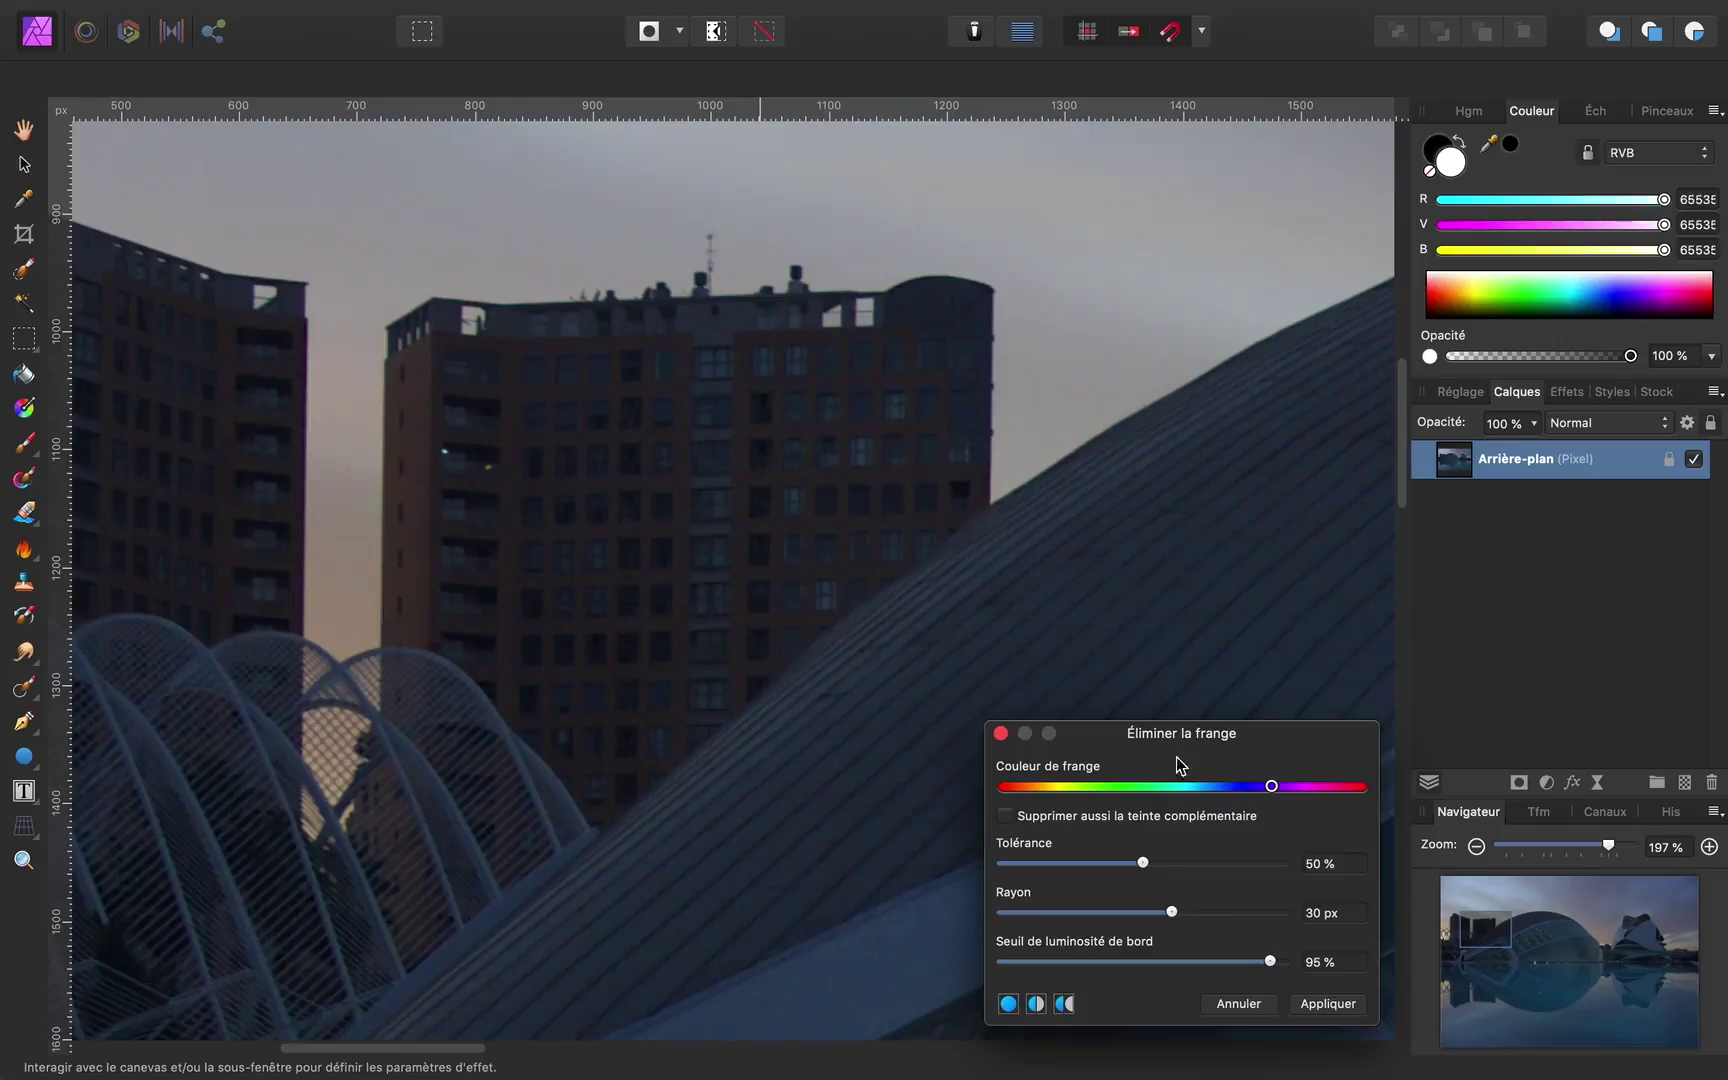
left_click_drag(1175, 733, 1189, 453)
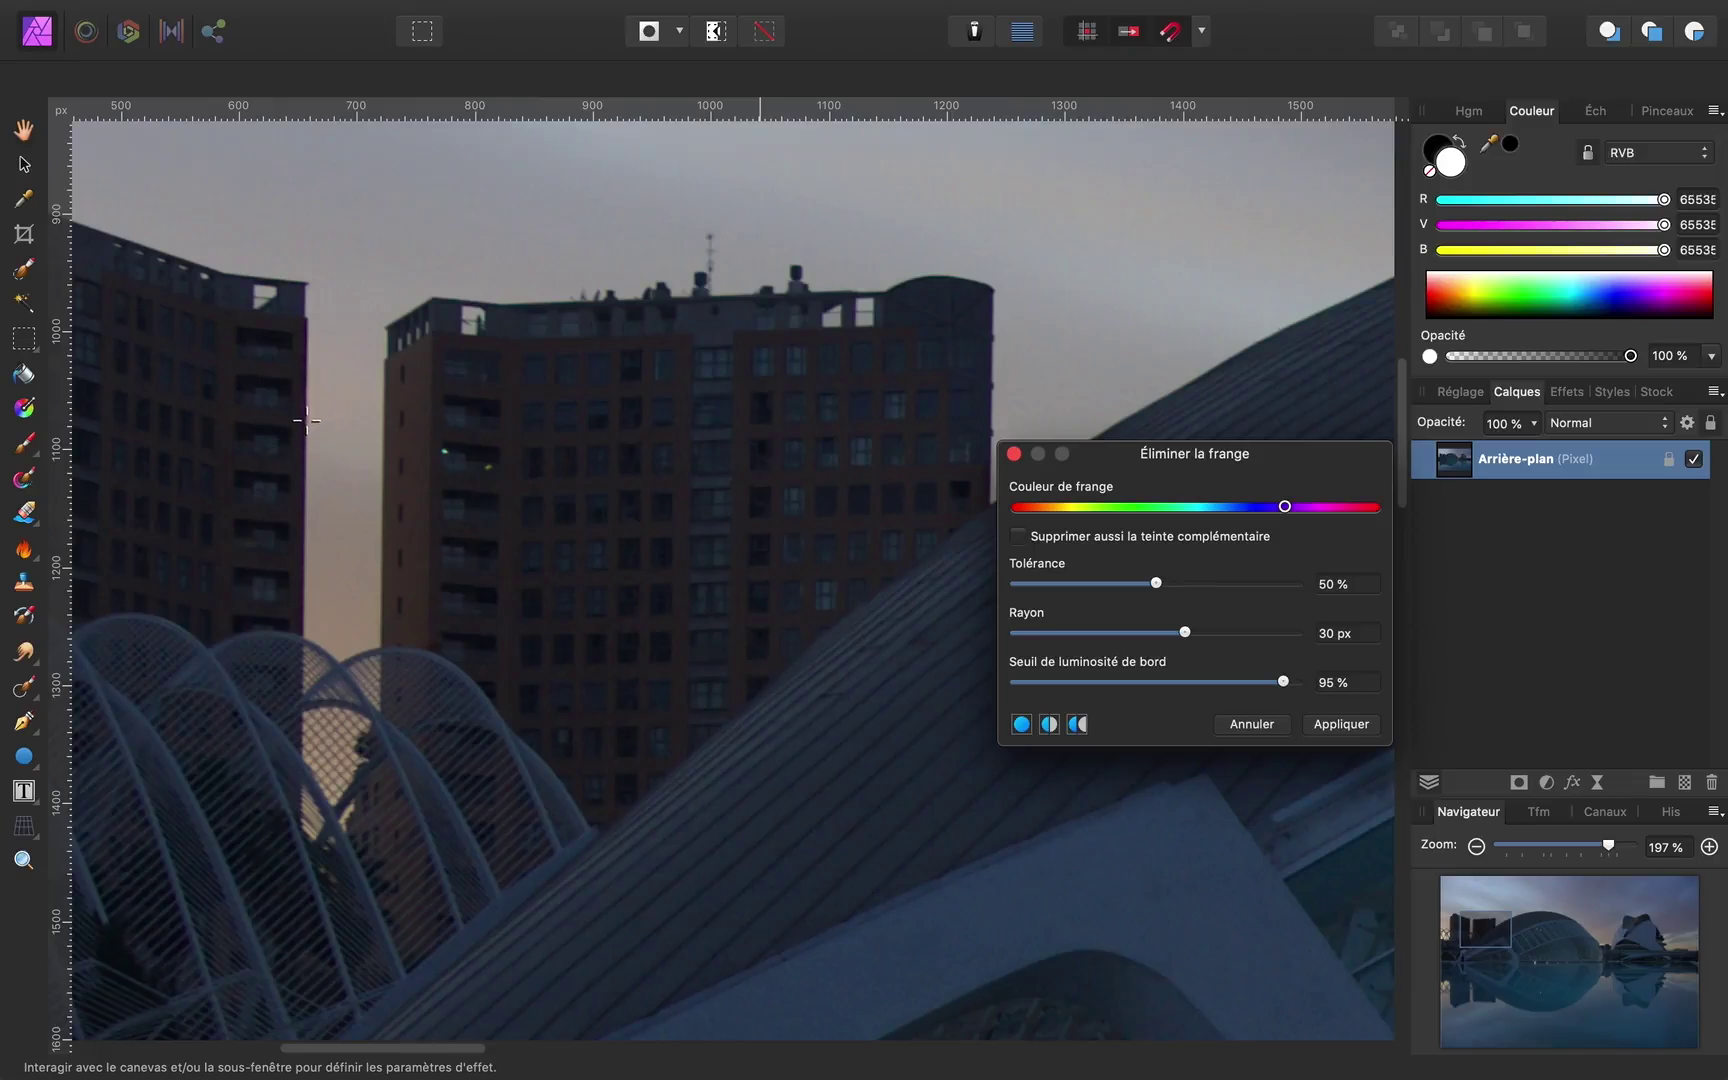
scroll(306, 420, "up", 2)
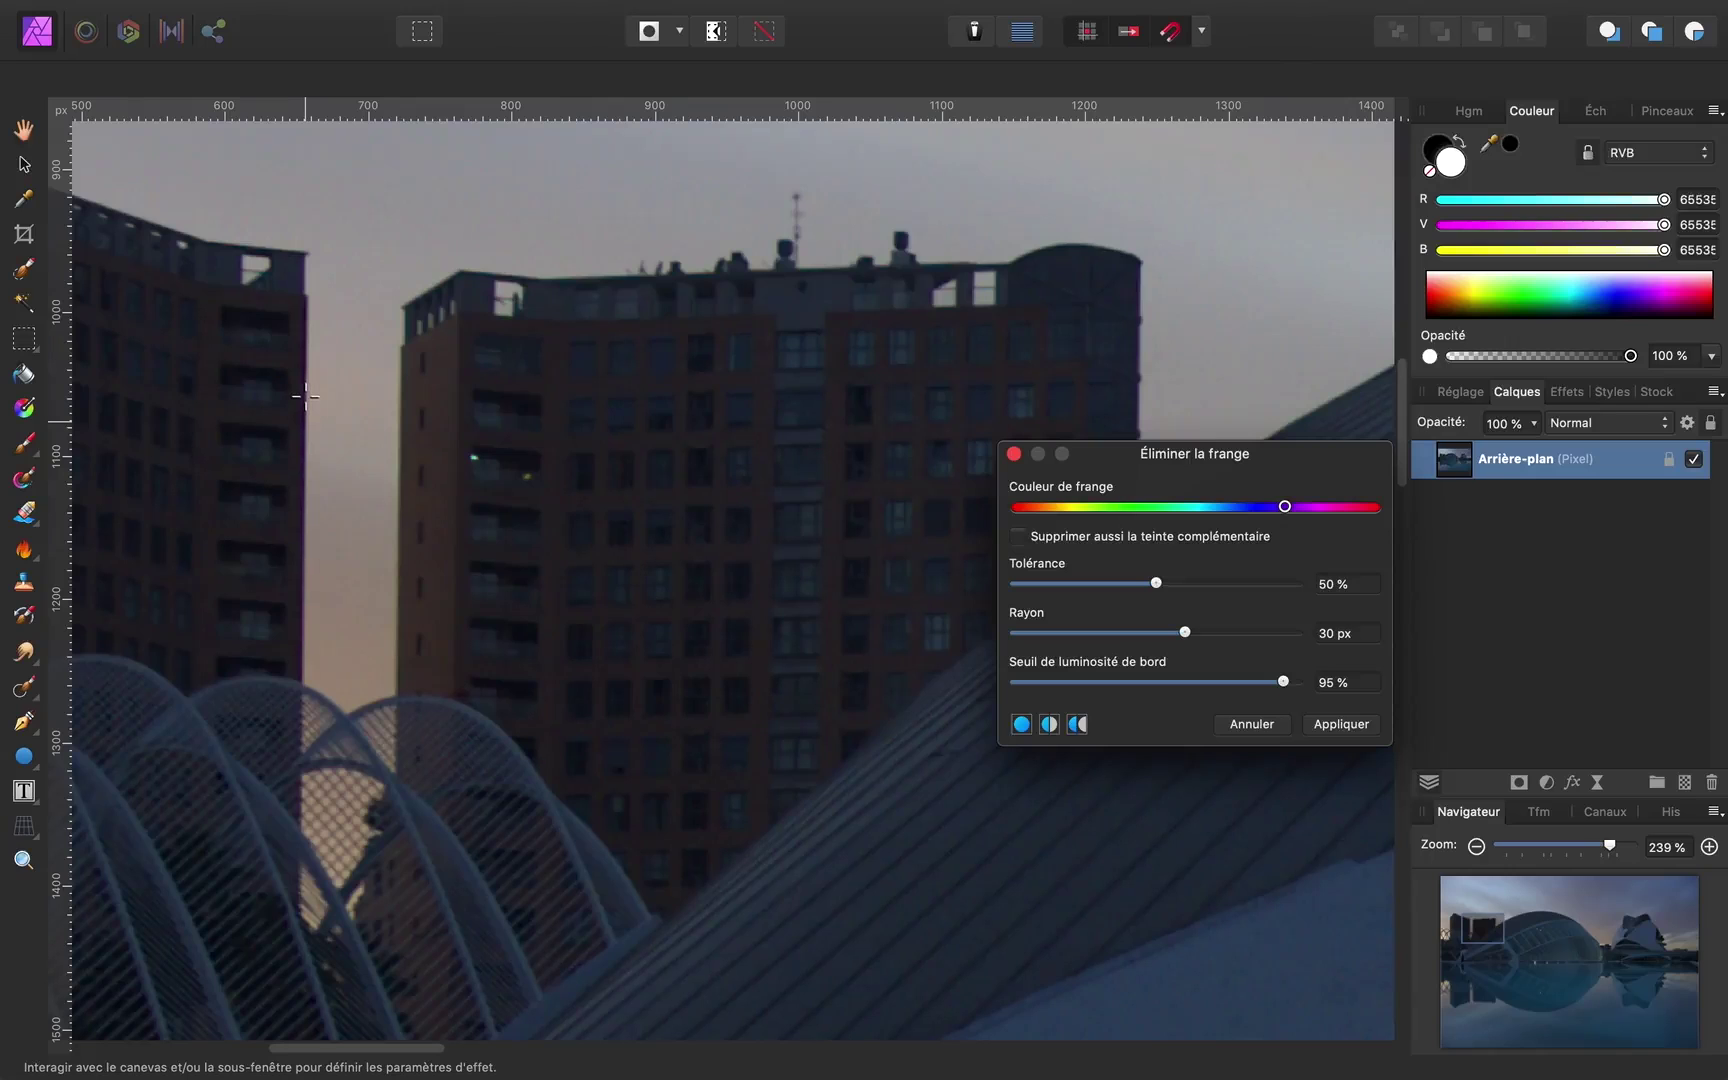
left_click(306, 396)
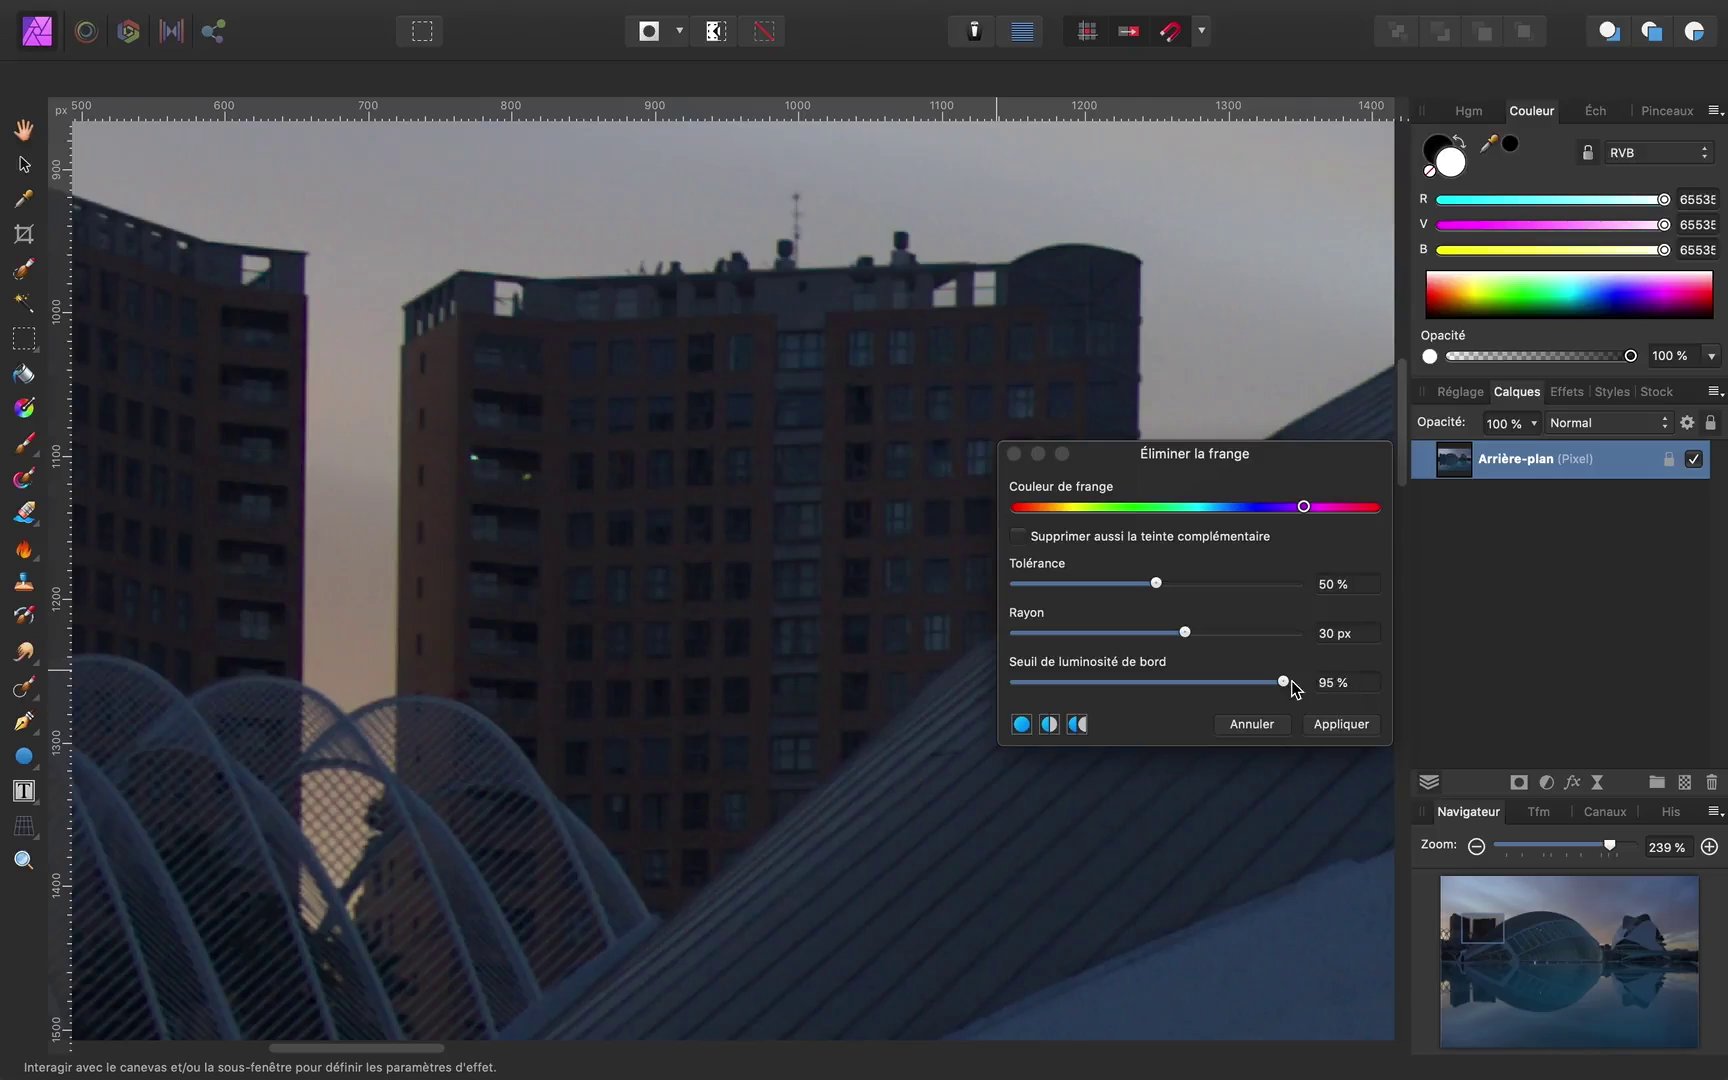
left_click_drag(1285, 682, 1092, 697)
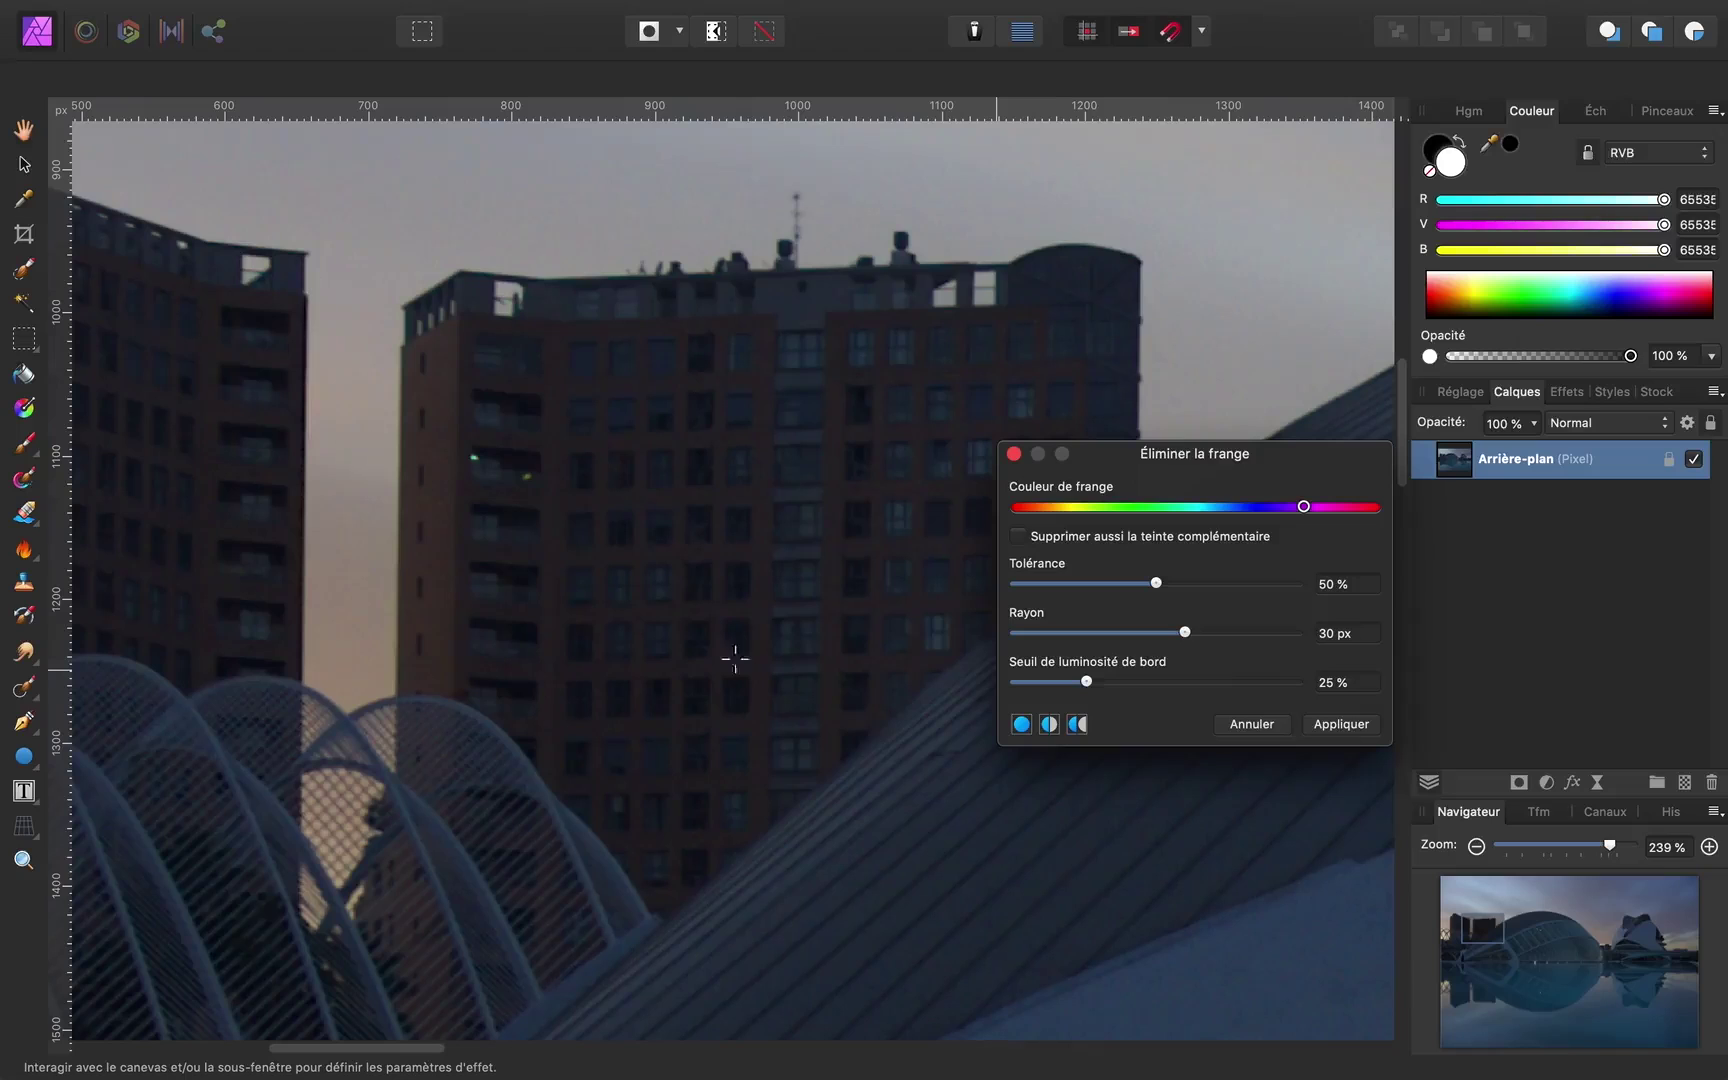
left_click_drag(1088, 688, 1331, 700)
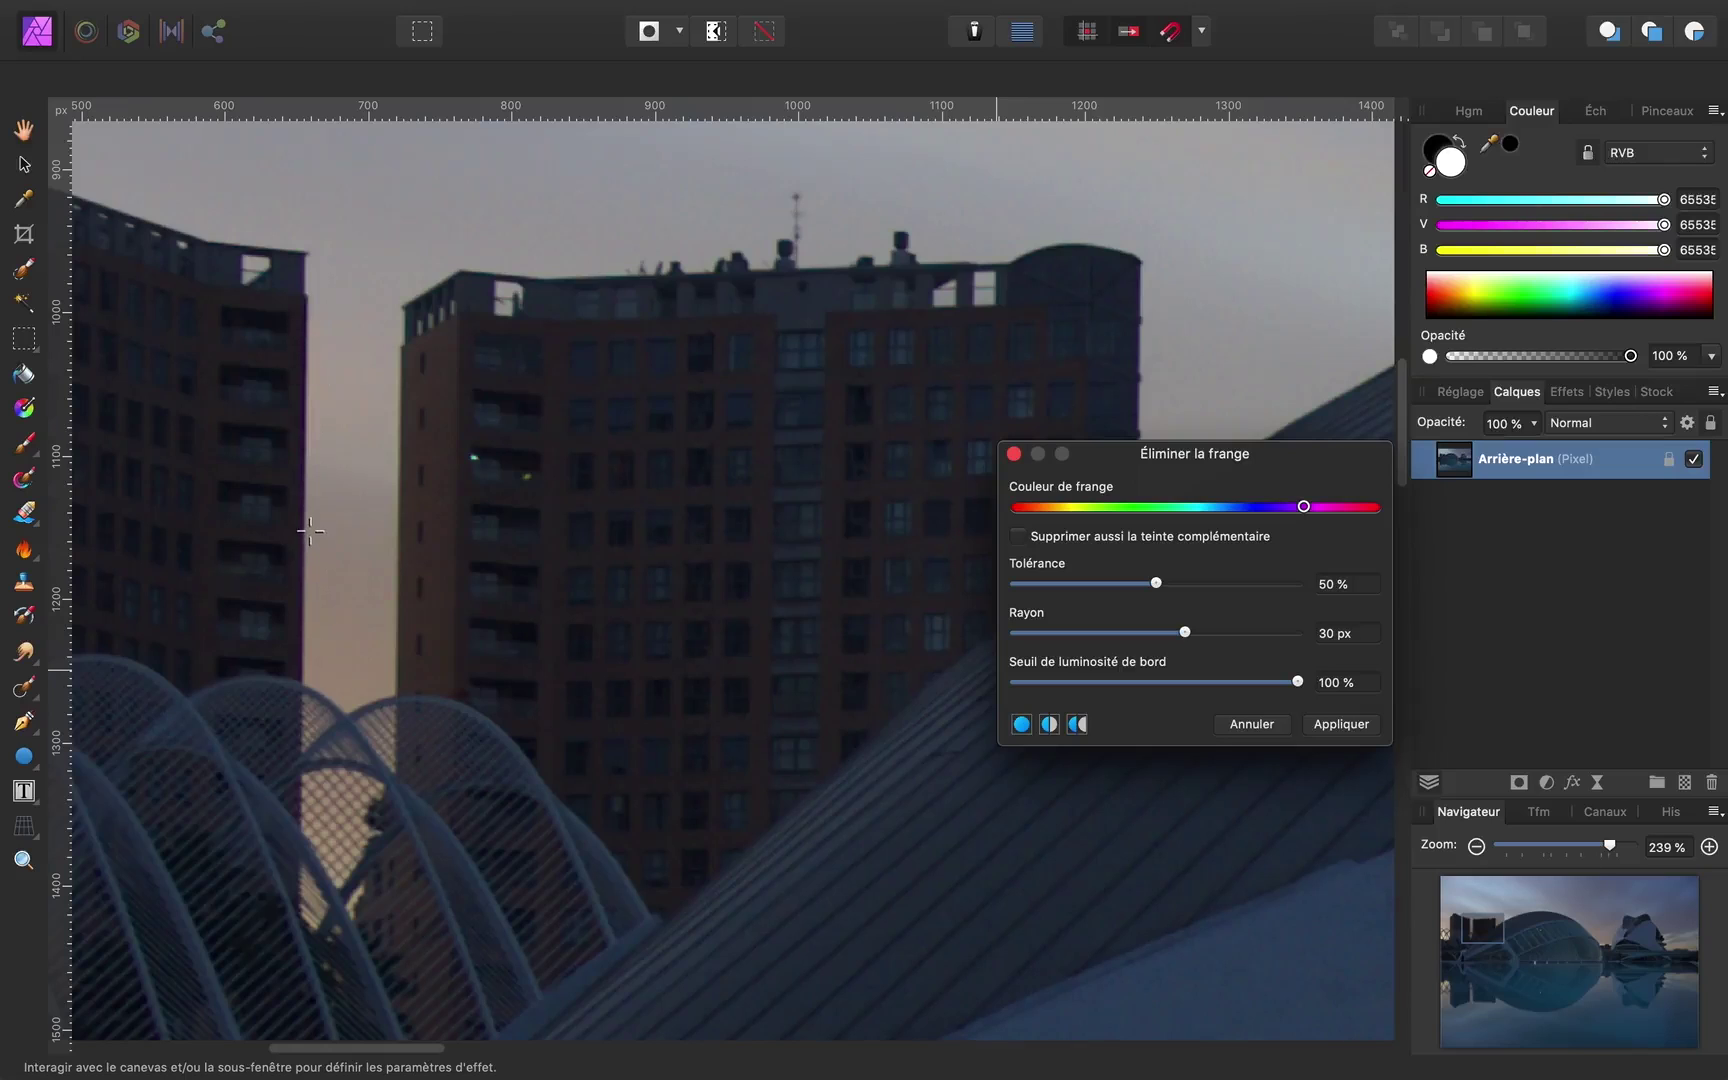
left_click_drag(1300, 688, 1090, 694)
left_click(1341, 724)
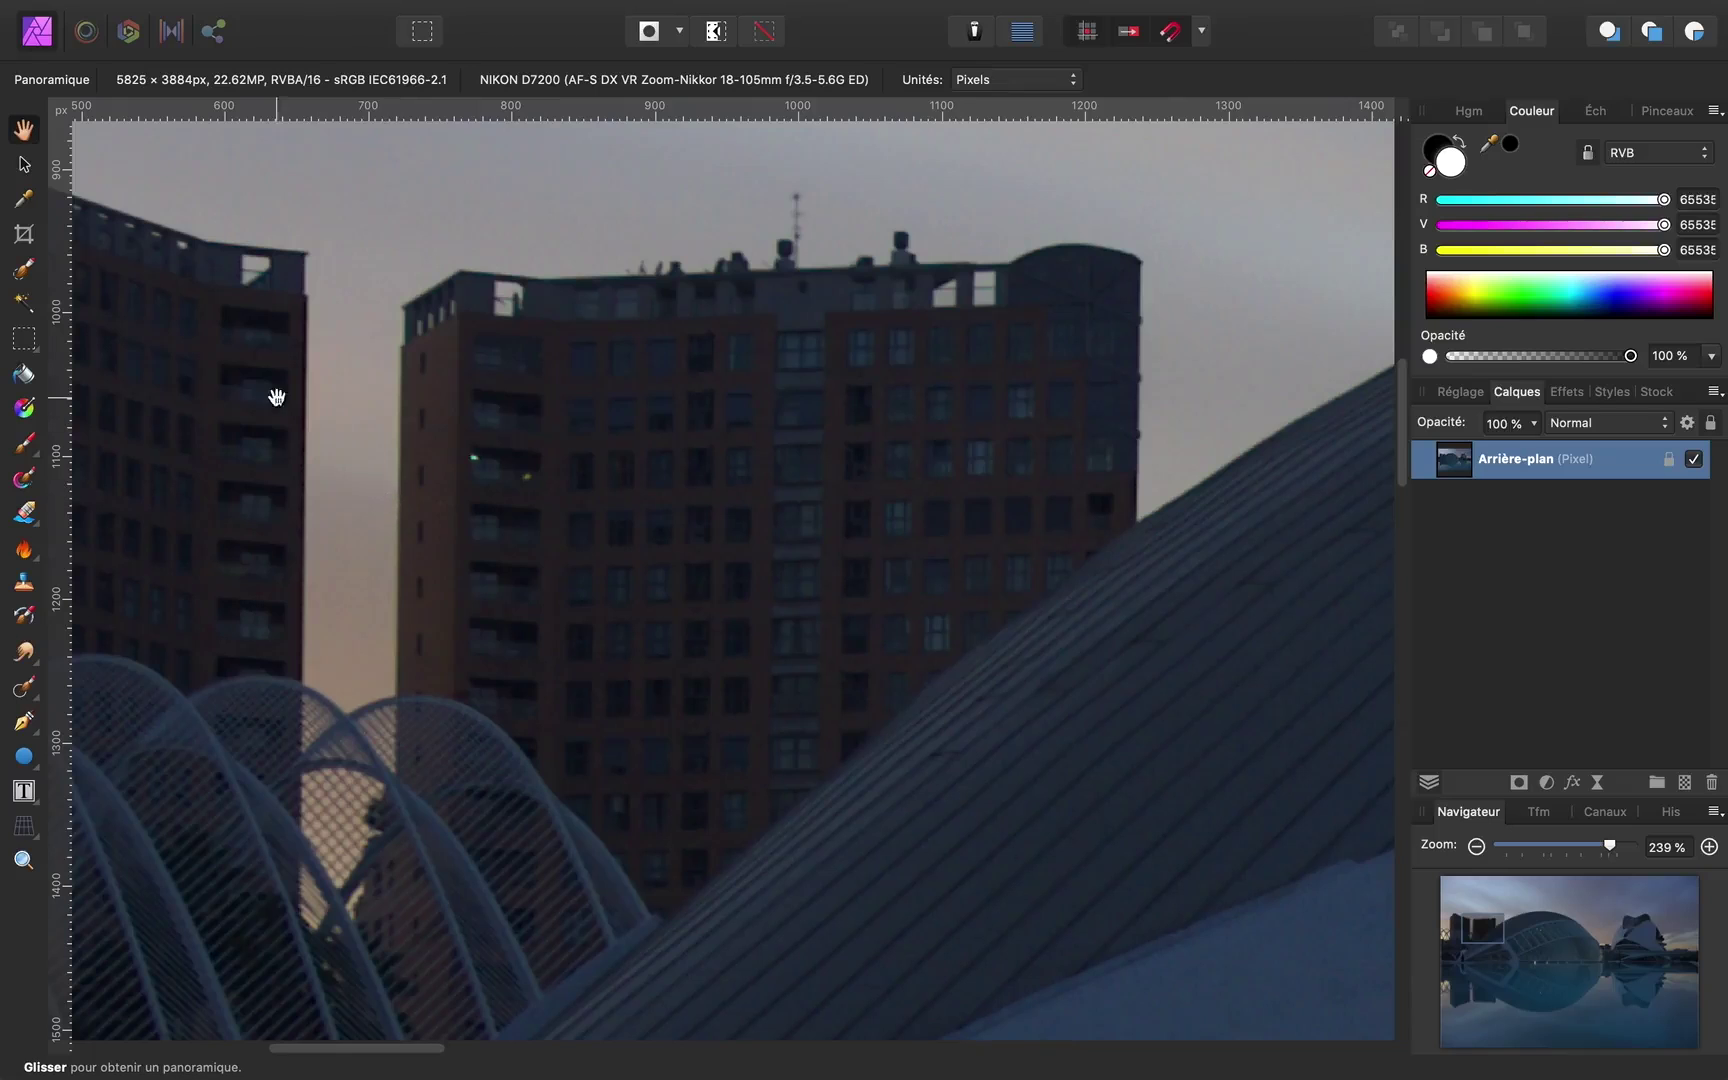
- Fit the photo, then zoom and pan onto the dome's reflection and its bright spot
key("ctrl+0")
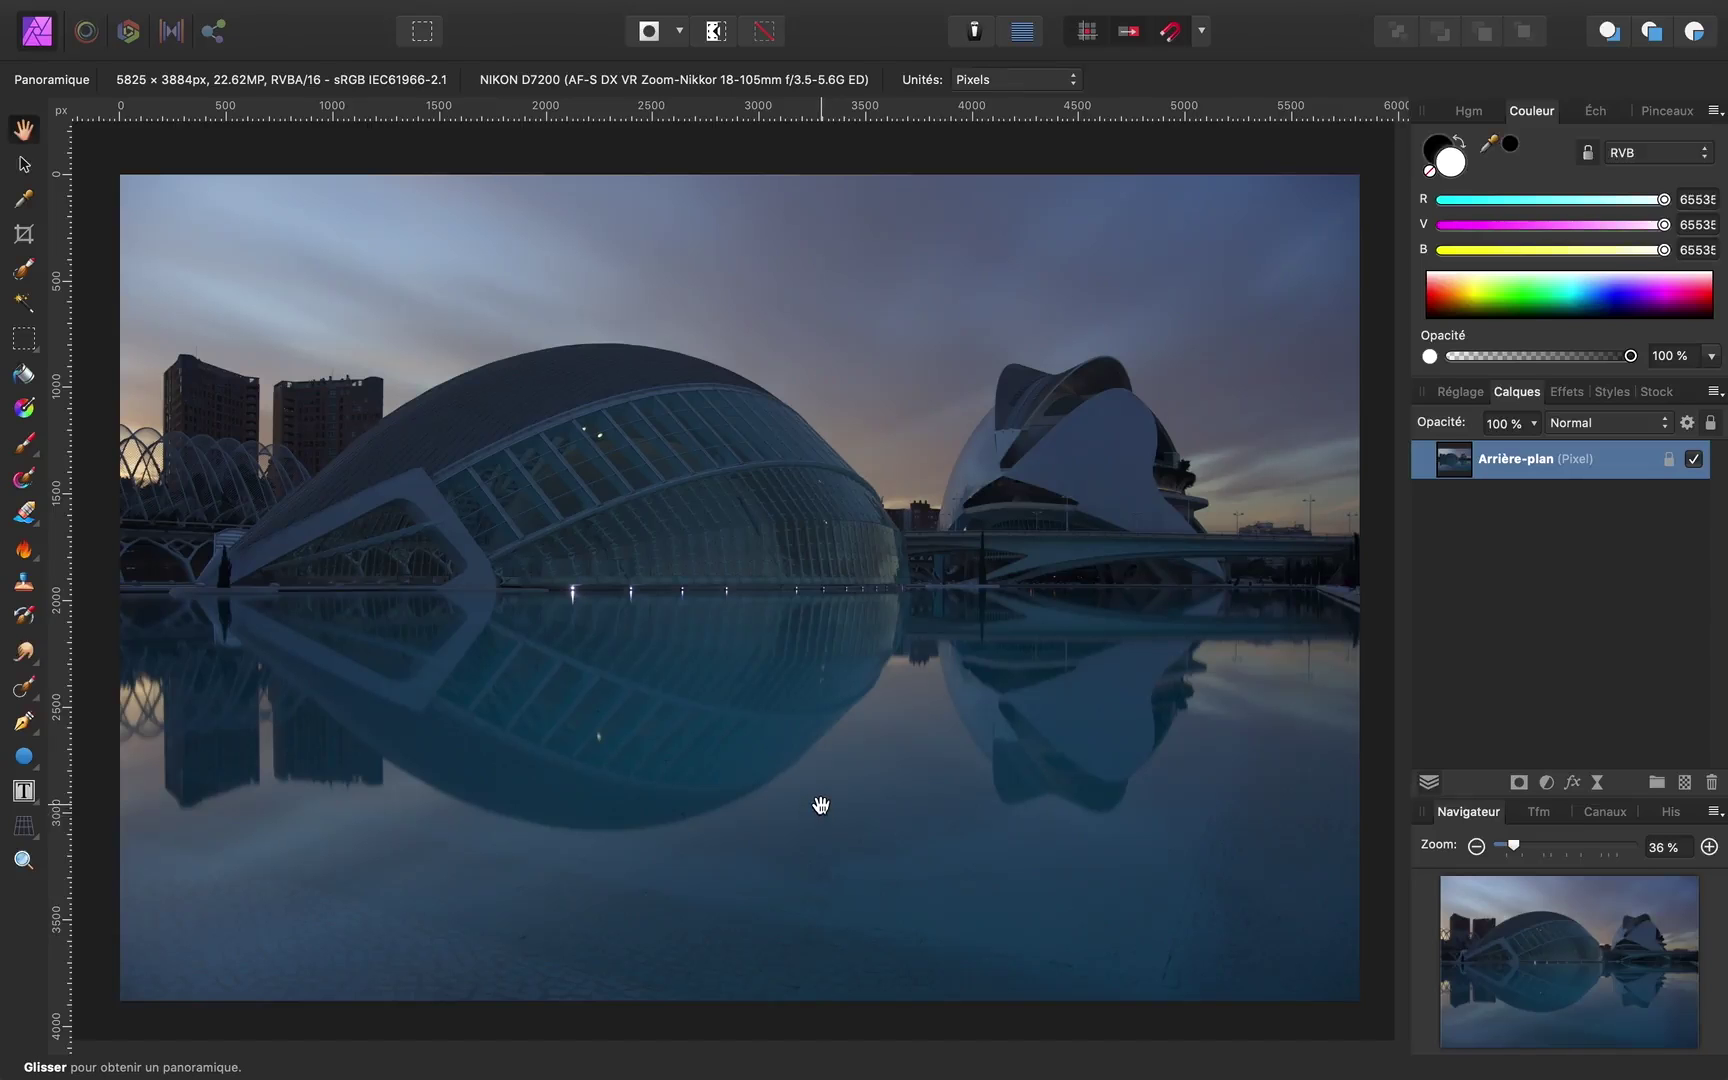
scroll(820, 805, "up", 1)
scroll(820, 805, "up", 2)
scroll(820, 805, "up", 2)
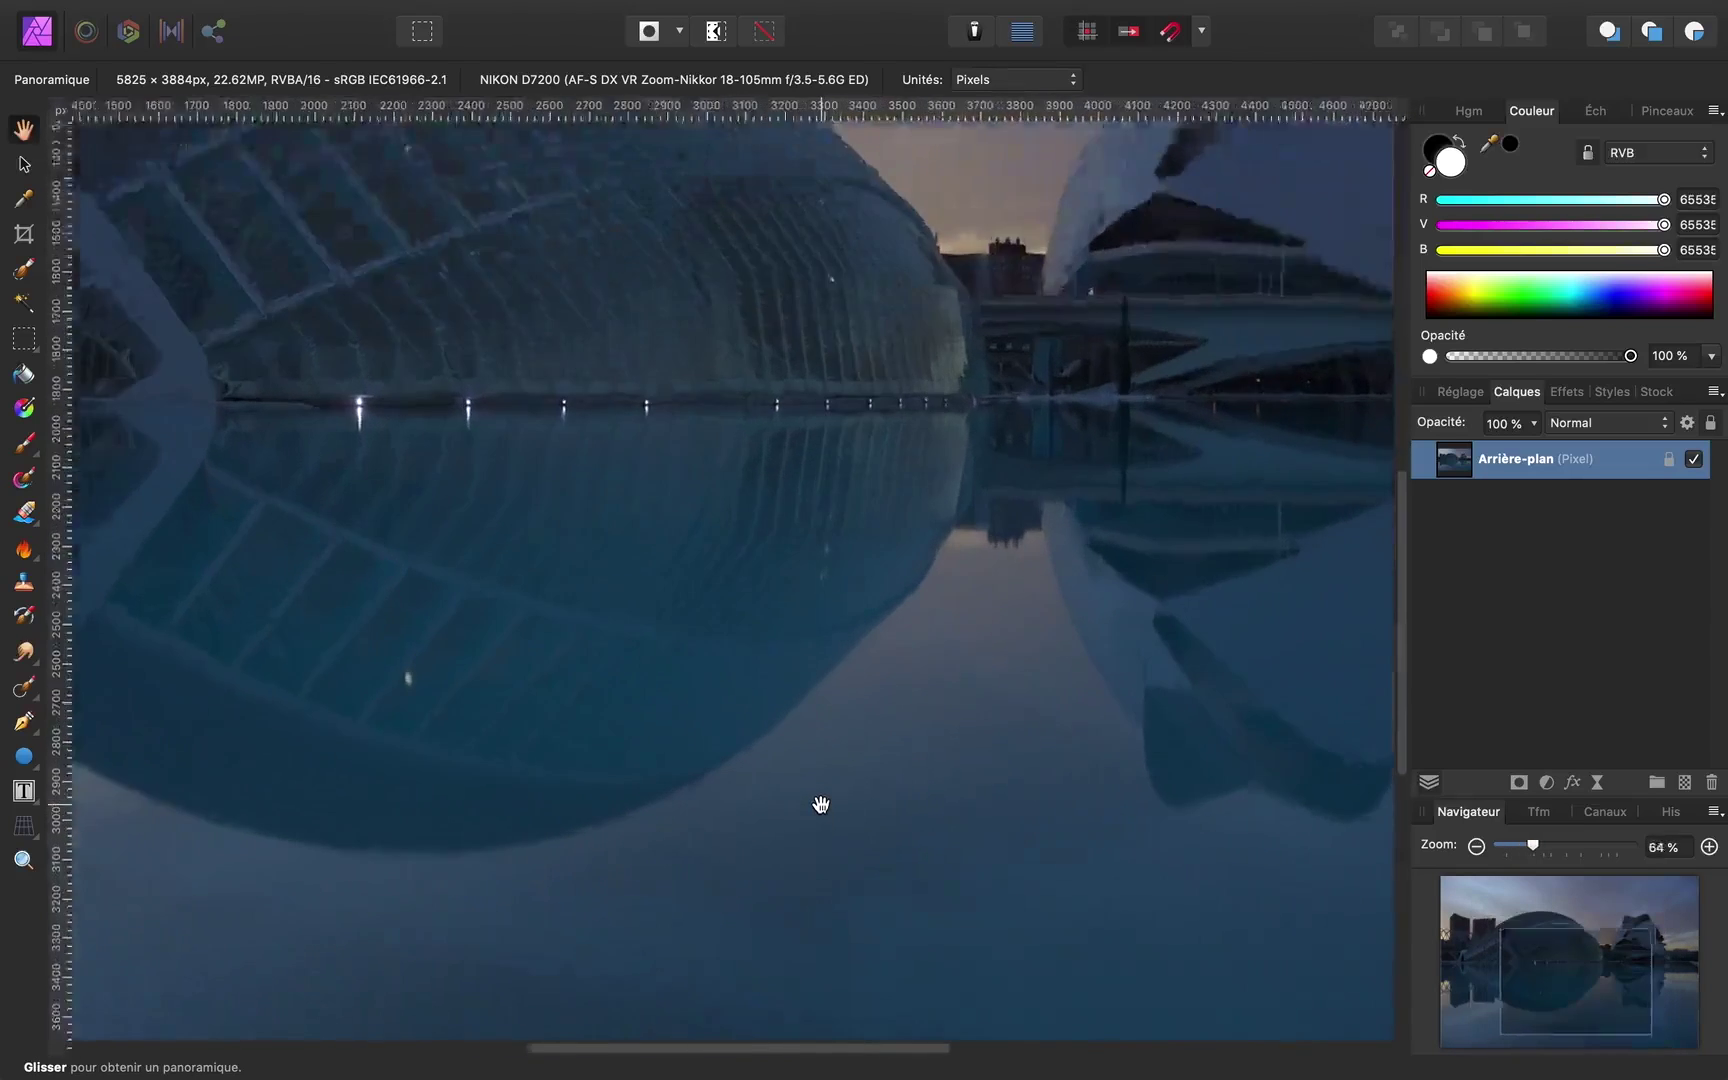
scroll(820, 805, "up", 2)
scroll(820, 805, "up", 1)
left_click_drag(694, 783, 1070, 682)
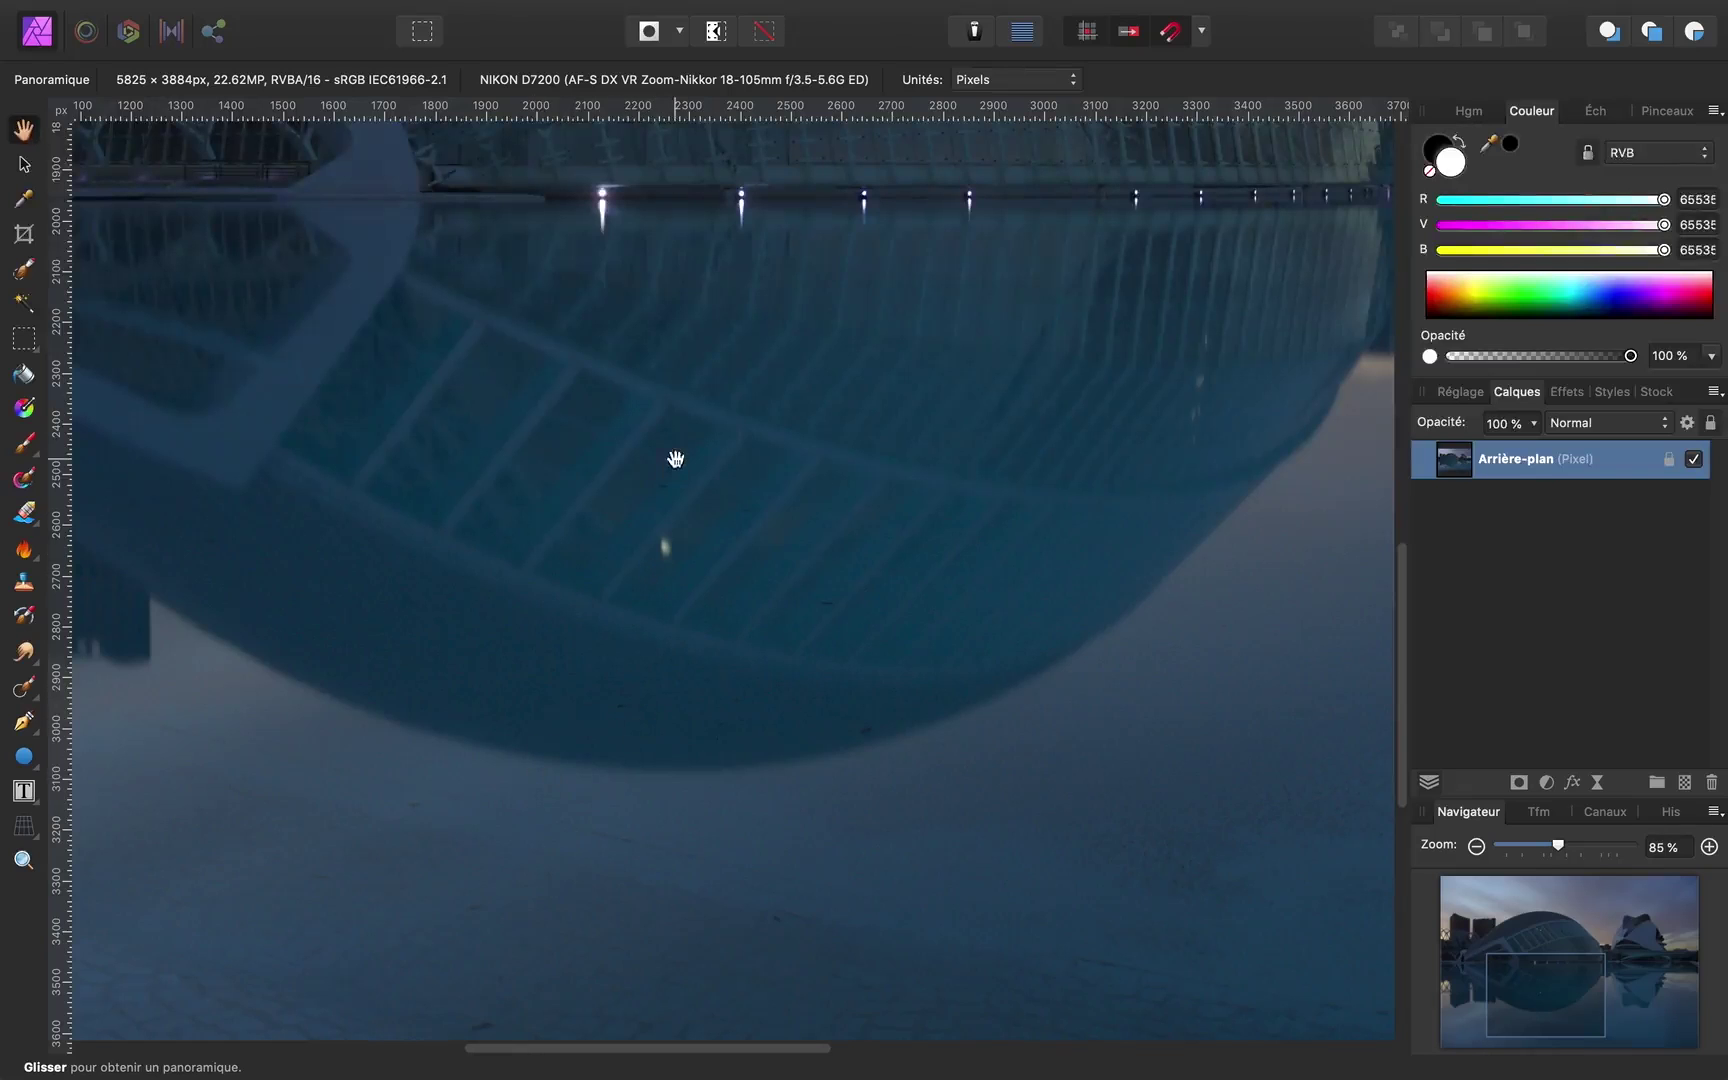
left_click_drag(552, 604, 770, 644)
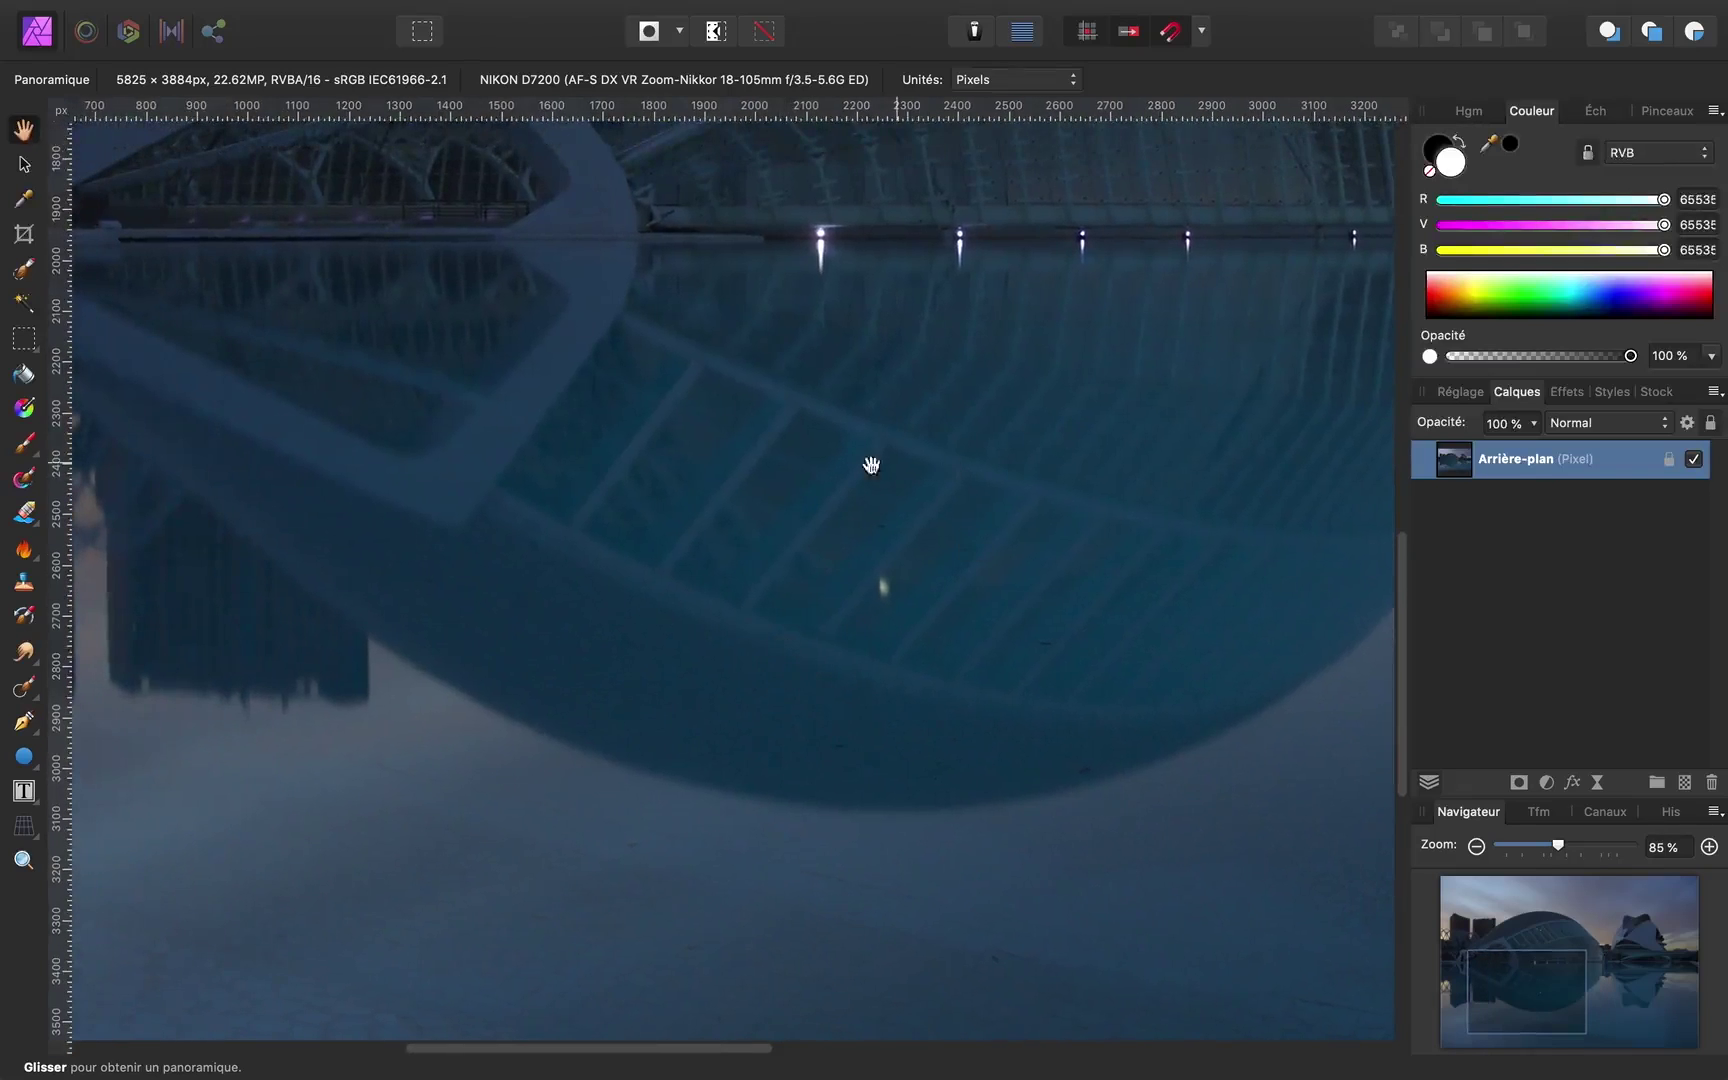
left_click_drag(874, 648, 798, 628)
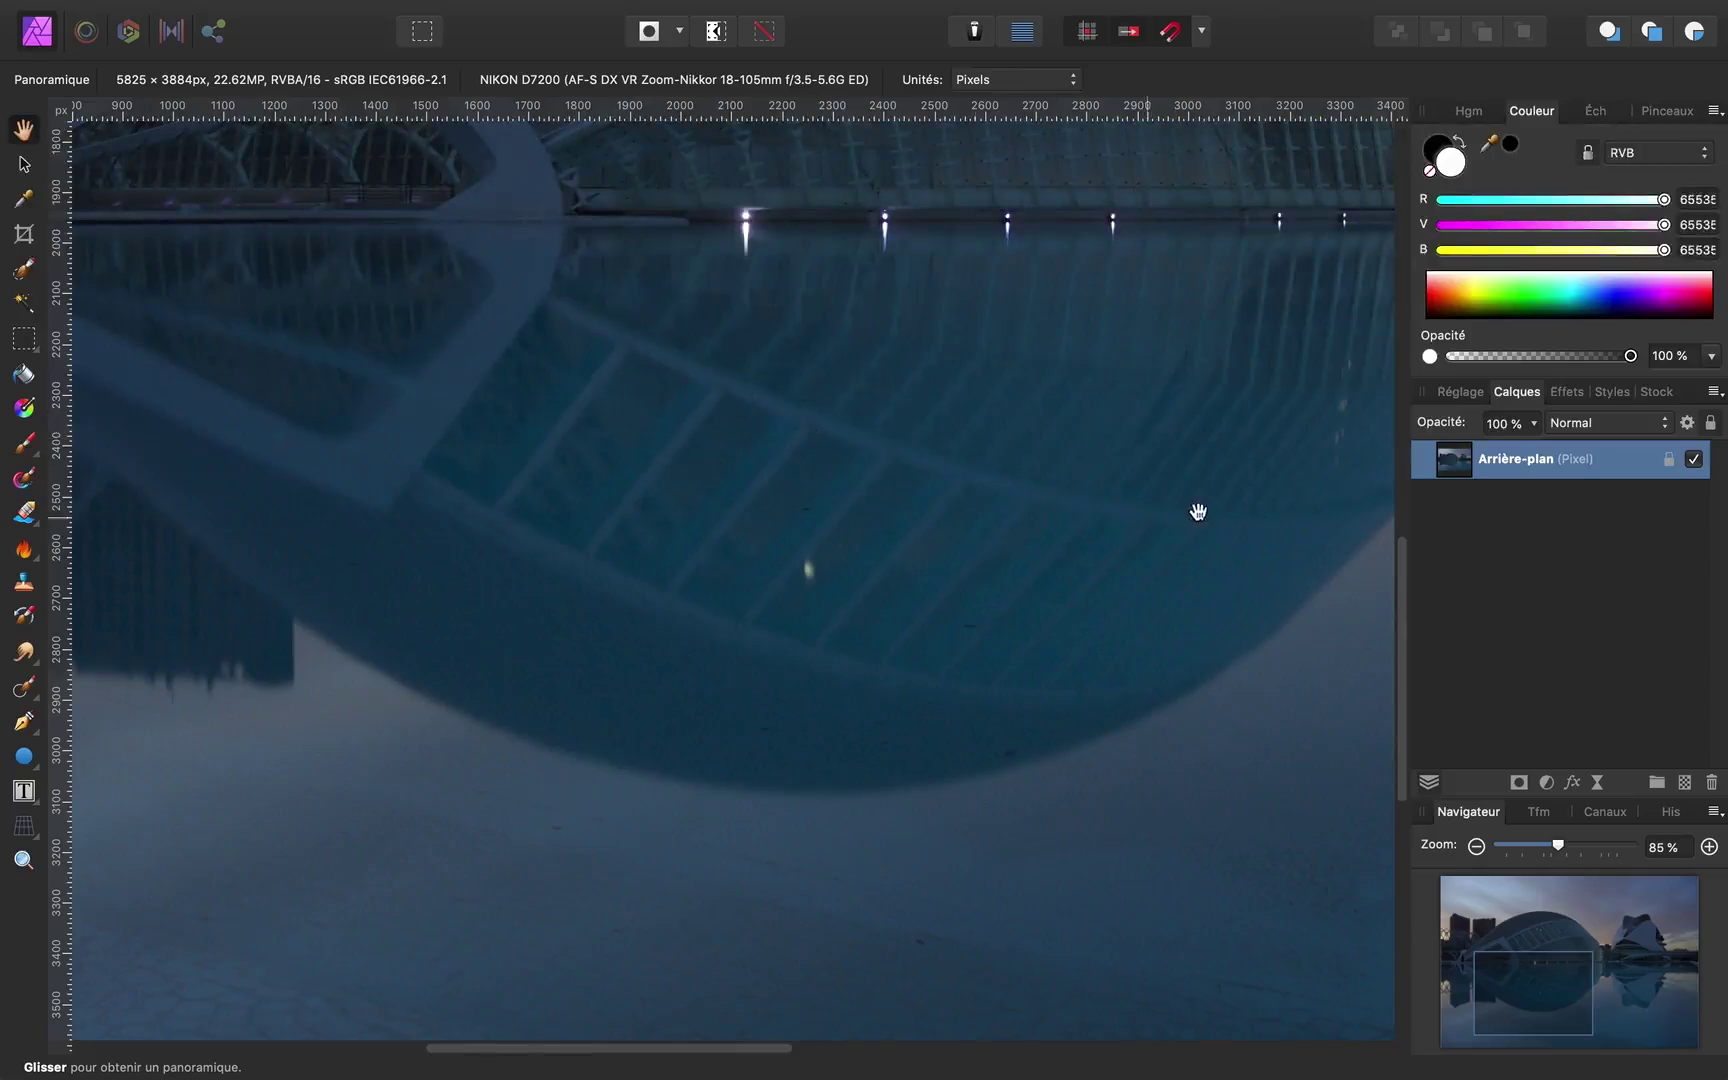
- Select the Inpainting Brush at 85 px width and zoom in on the reflection
left_click(25, 690)
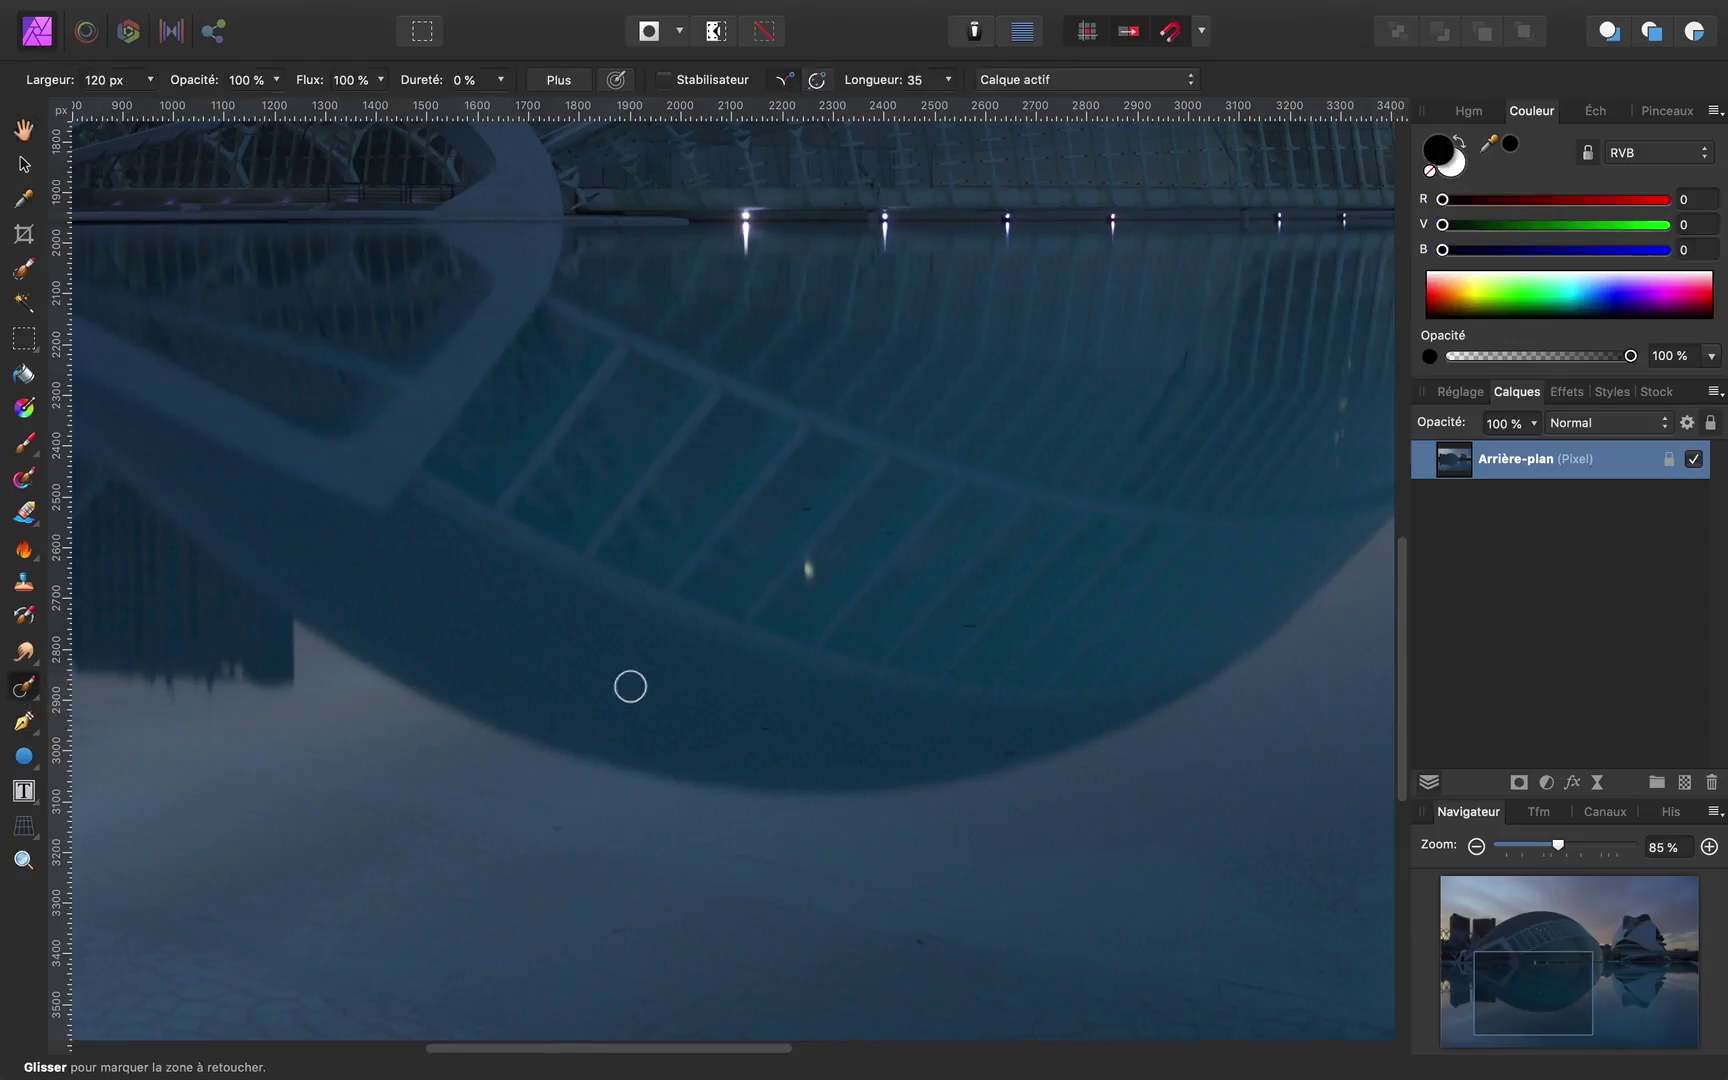
left_click(150, 79)
left_click_drag(147, 105, 125, 105)
scroll(1005, 775, "up", 3)
scroll(1005, 774, "up", 2)
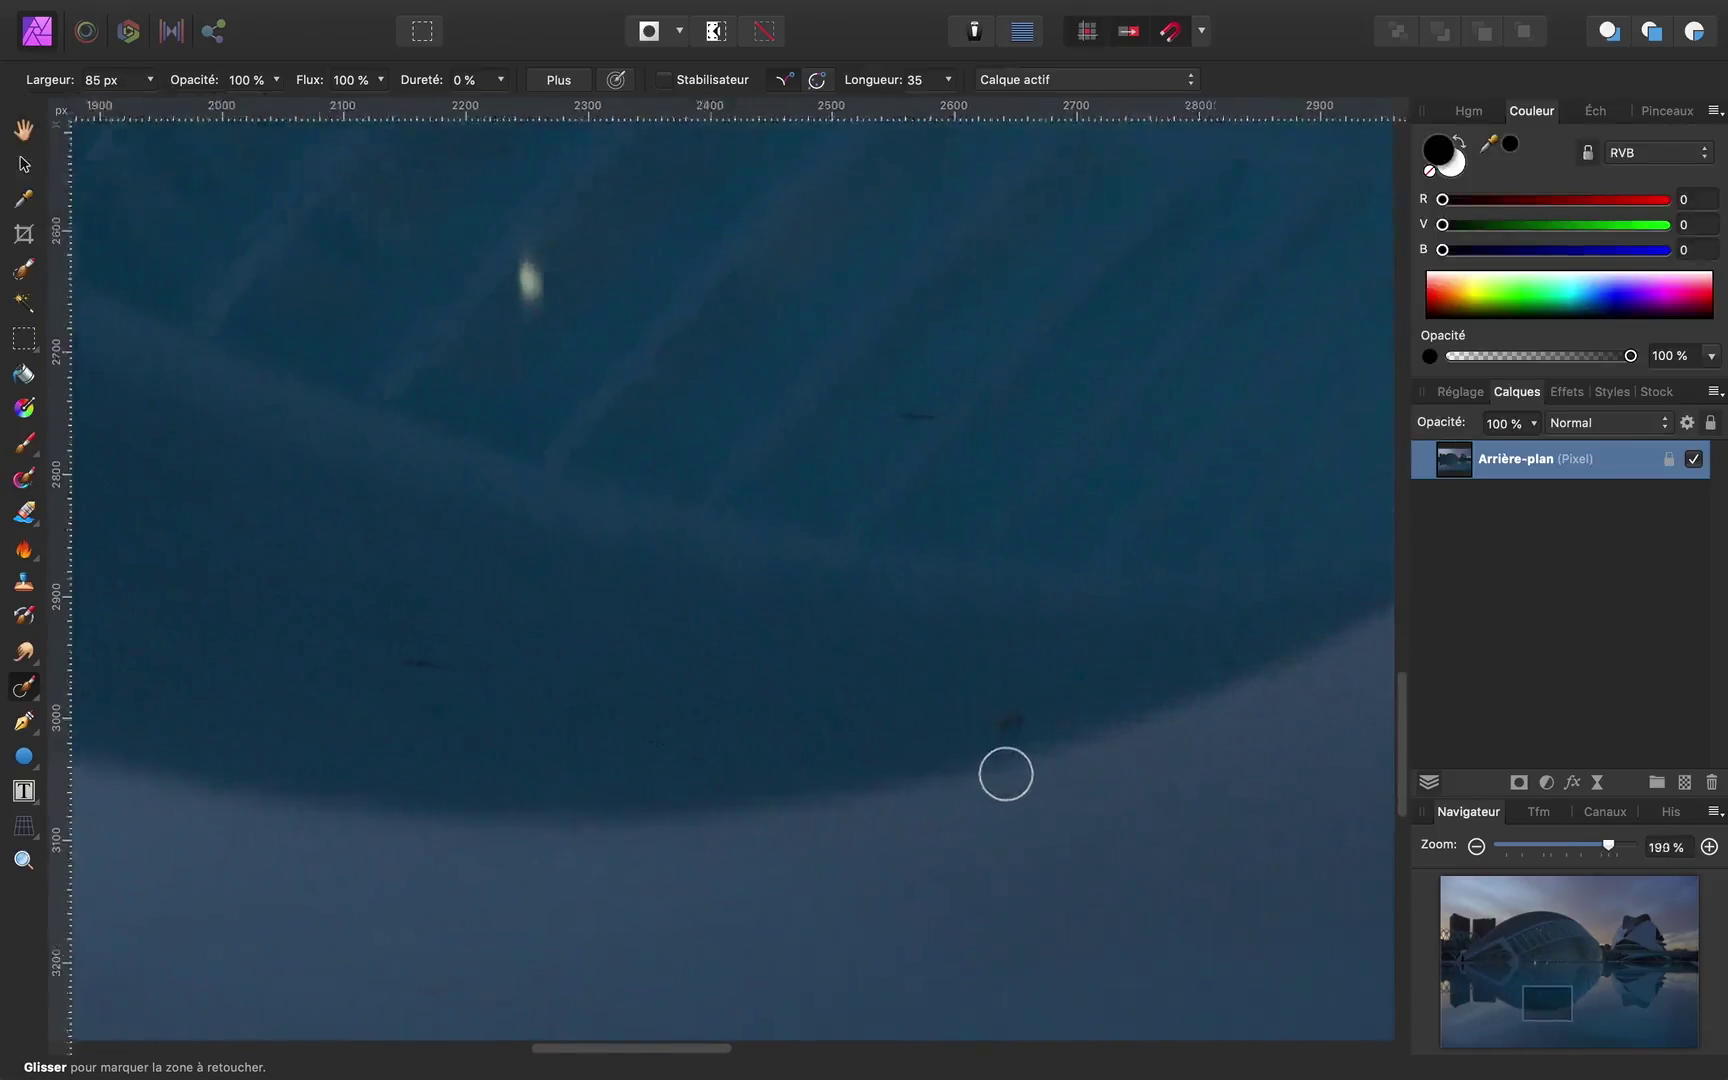
scroll(1005, 775, "up", 1)
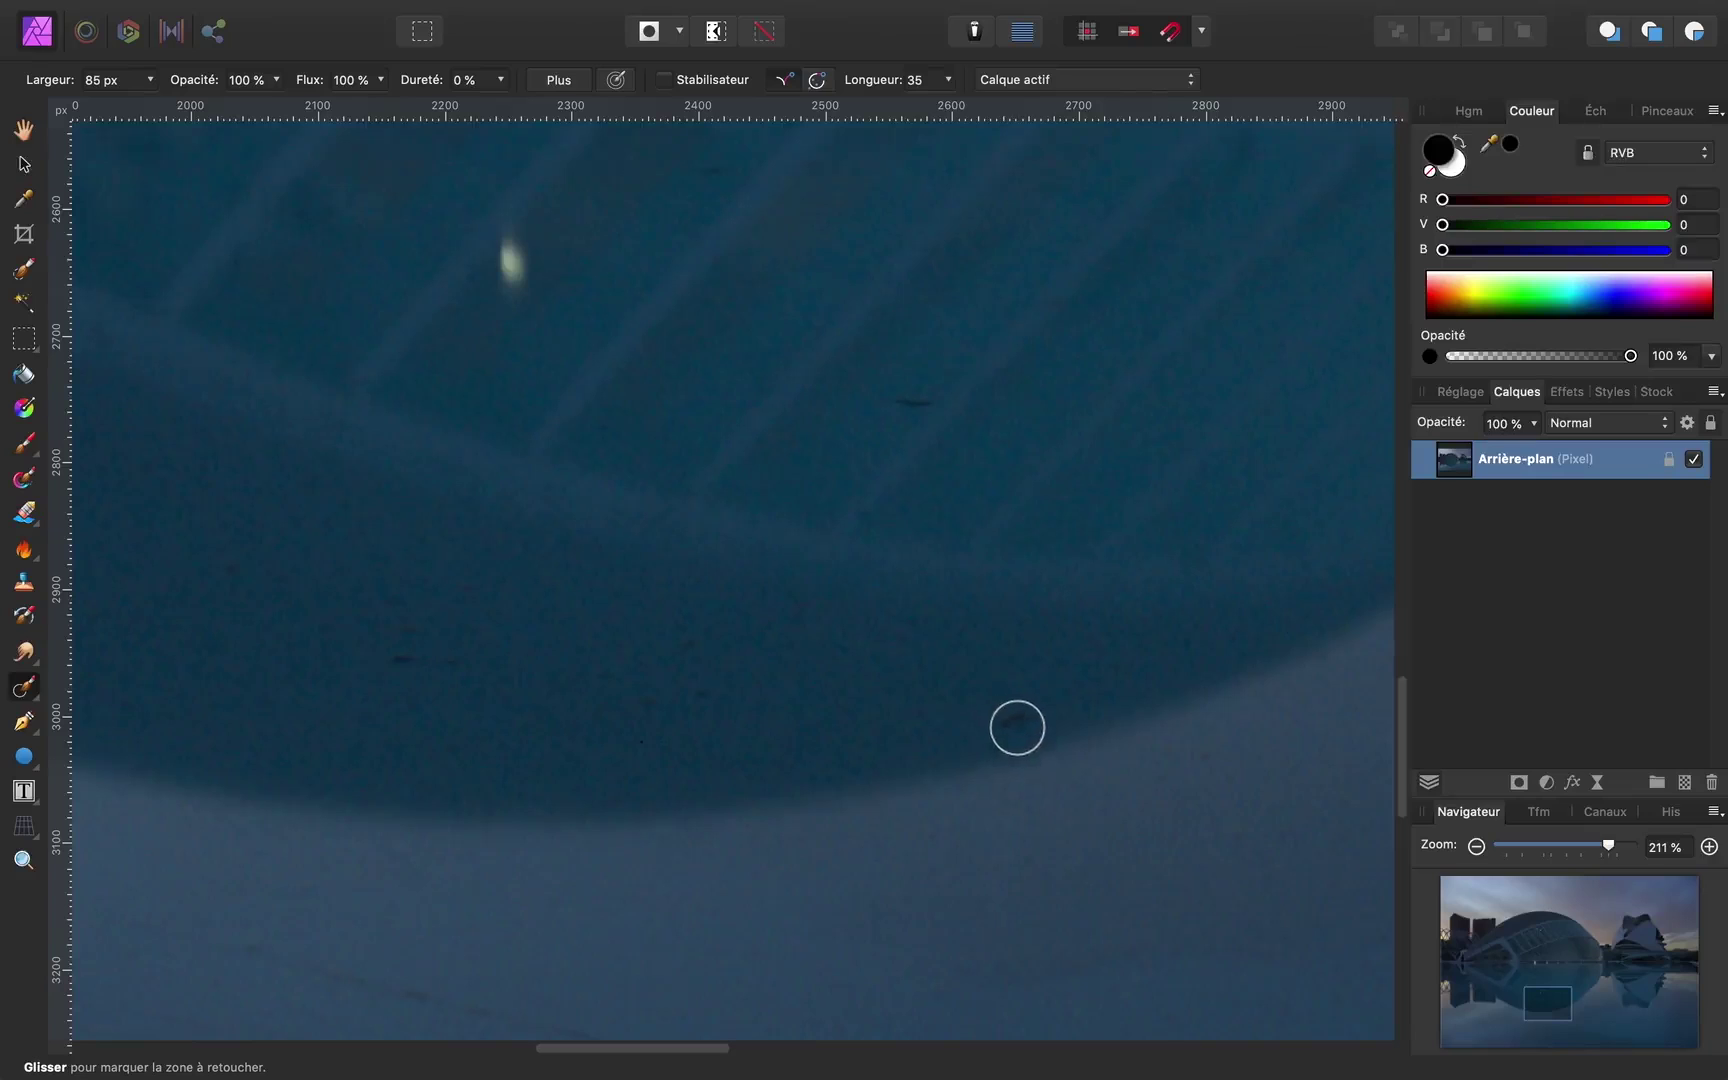
- Inpaint the dark specks and streak along the lower curve of the dome's reflection
left_click(1018, 722)
left_click_drag(400, 663, 450, 665)
left_click(723, 747)
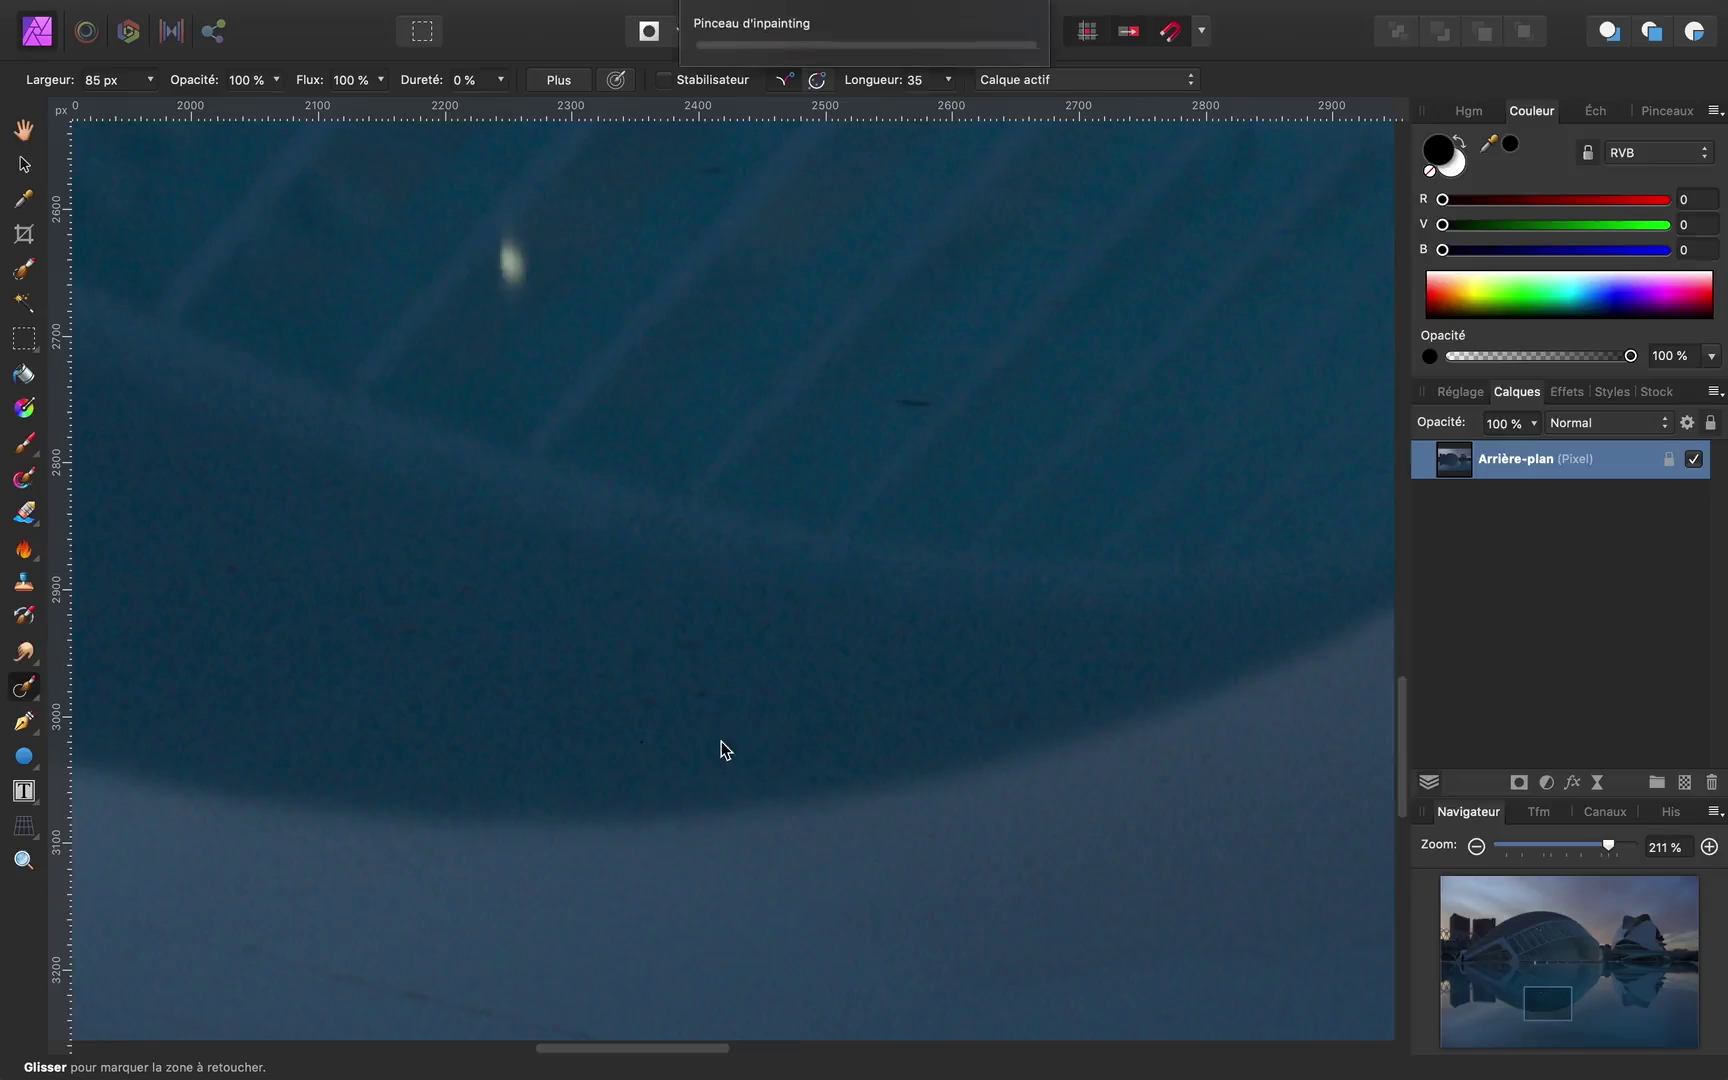
mouse_move(710, 700)
left_mouse_down()
mouse_move(671, 706)
mouse_move(608, 674)
left_mouse_up()
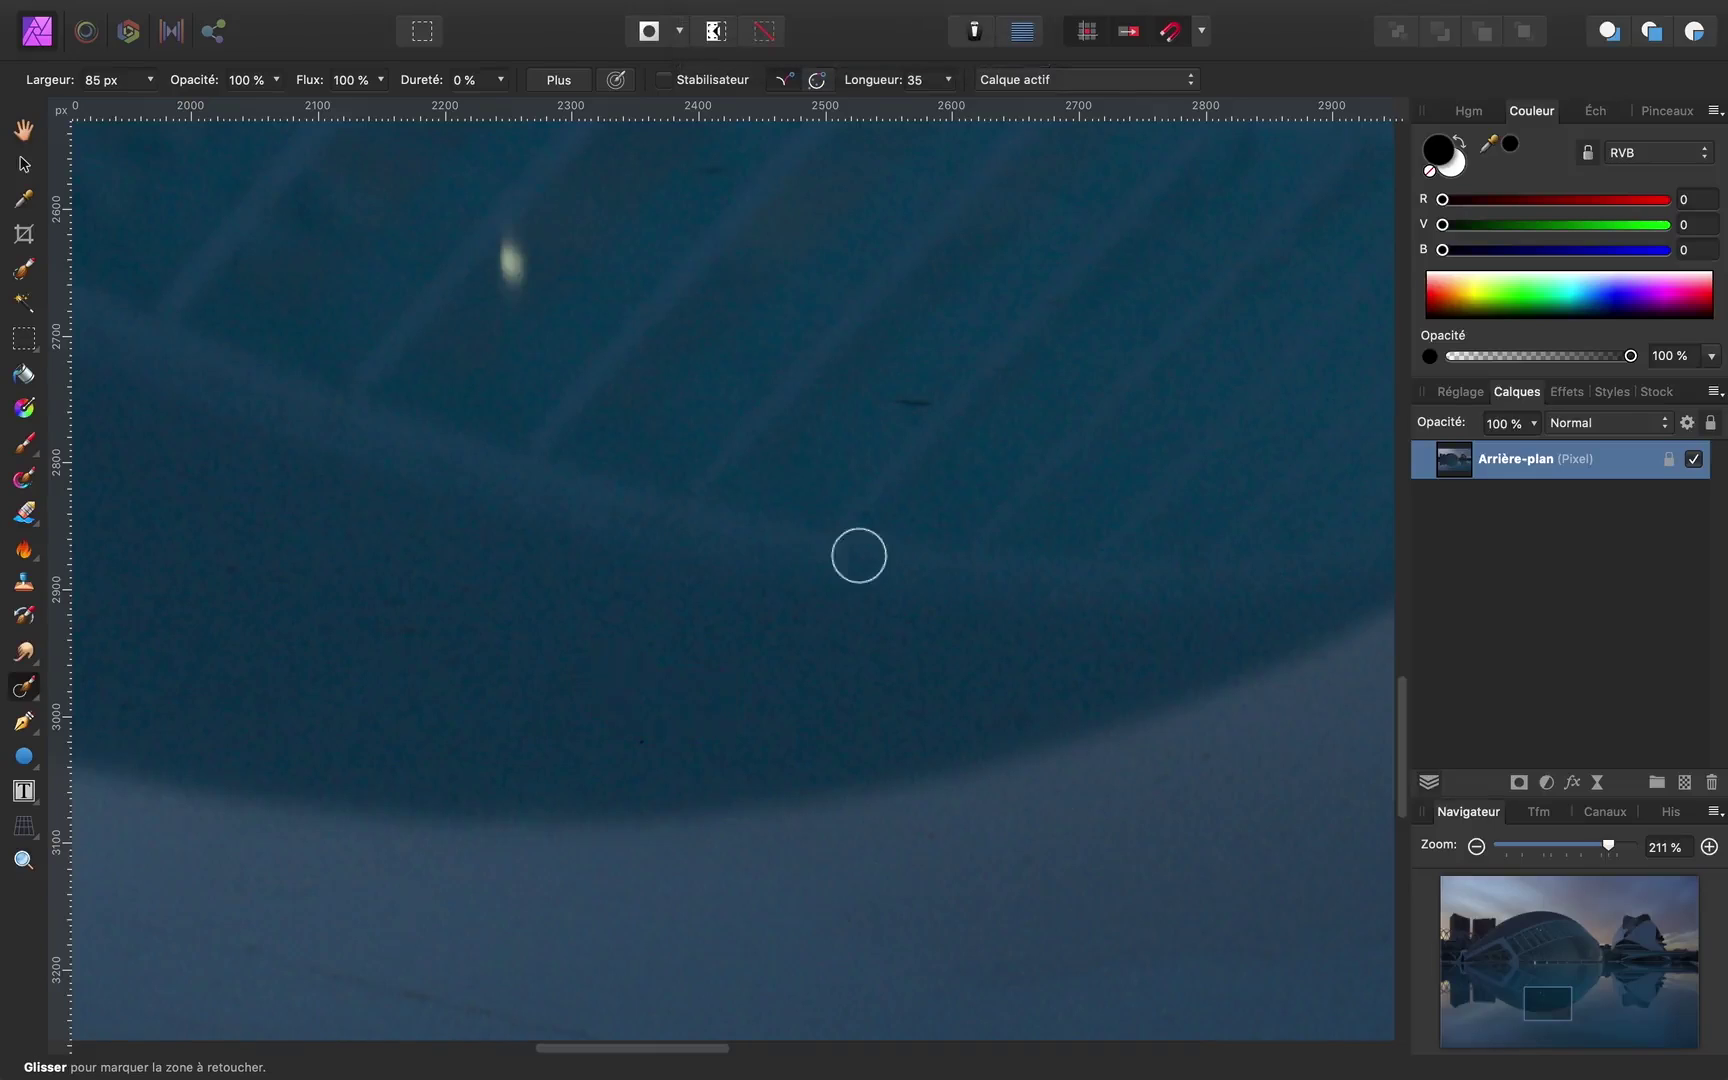
left_click(913, 401)
left_click(901, 401)
scroll(940, 396, "up", 3)
scroll(940, 396, "left", 3)
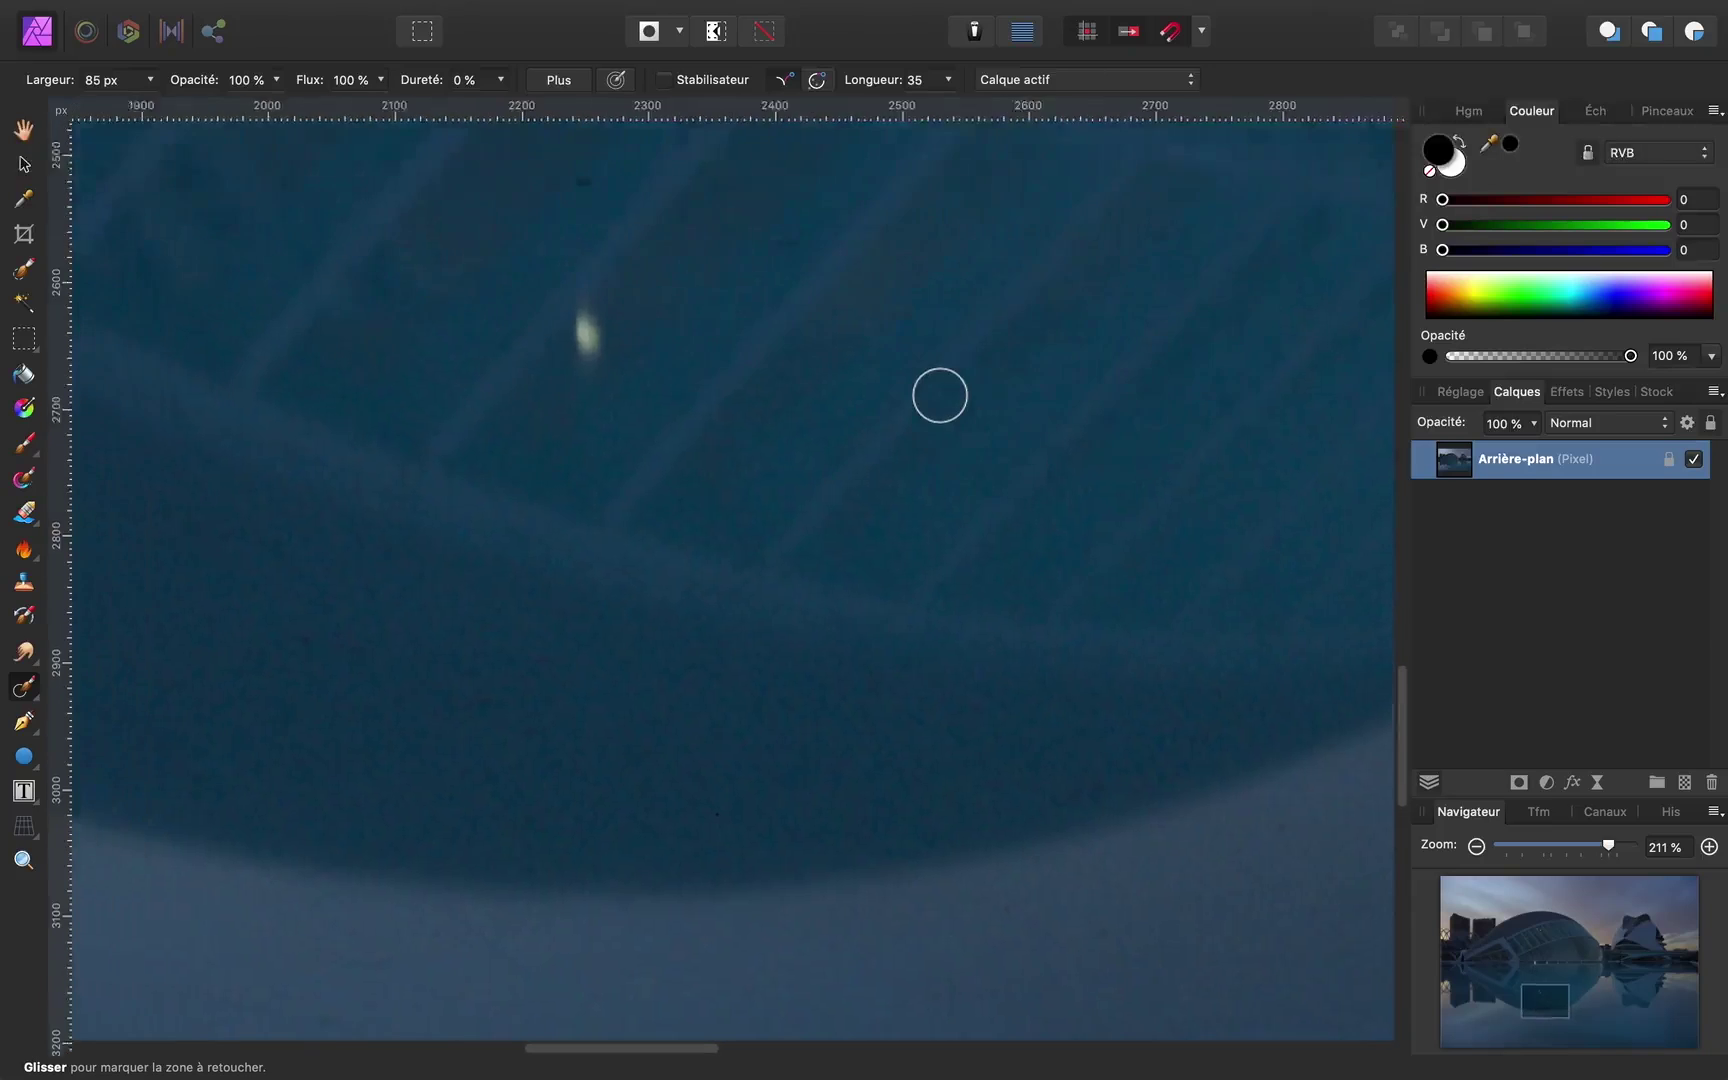
scroll(930, 390, "up", 3)
scroll(930, 390, "left", 3)
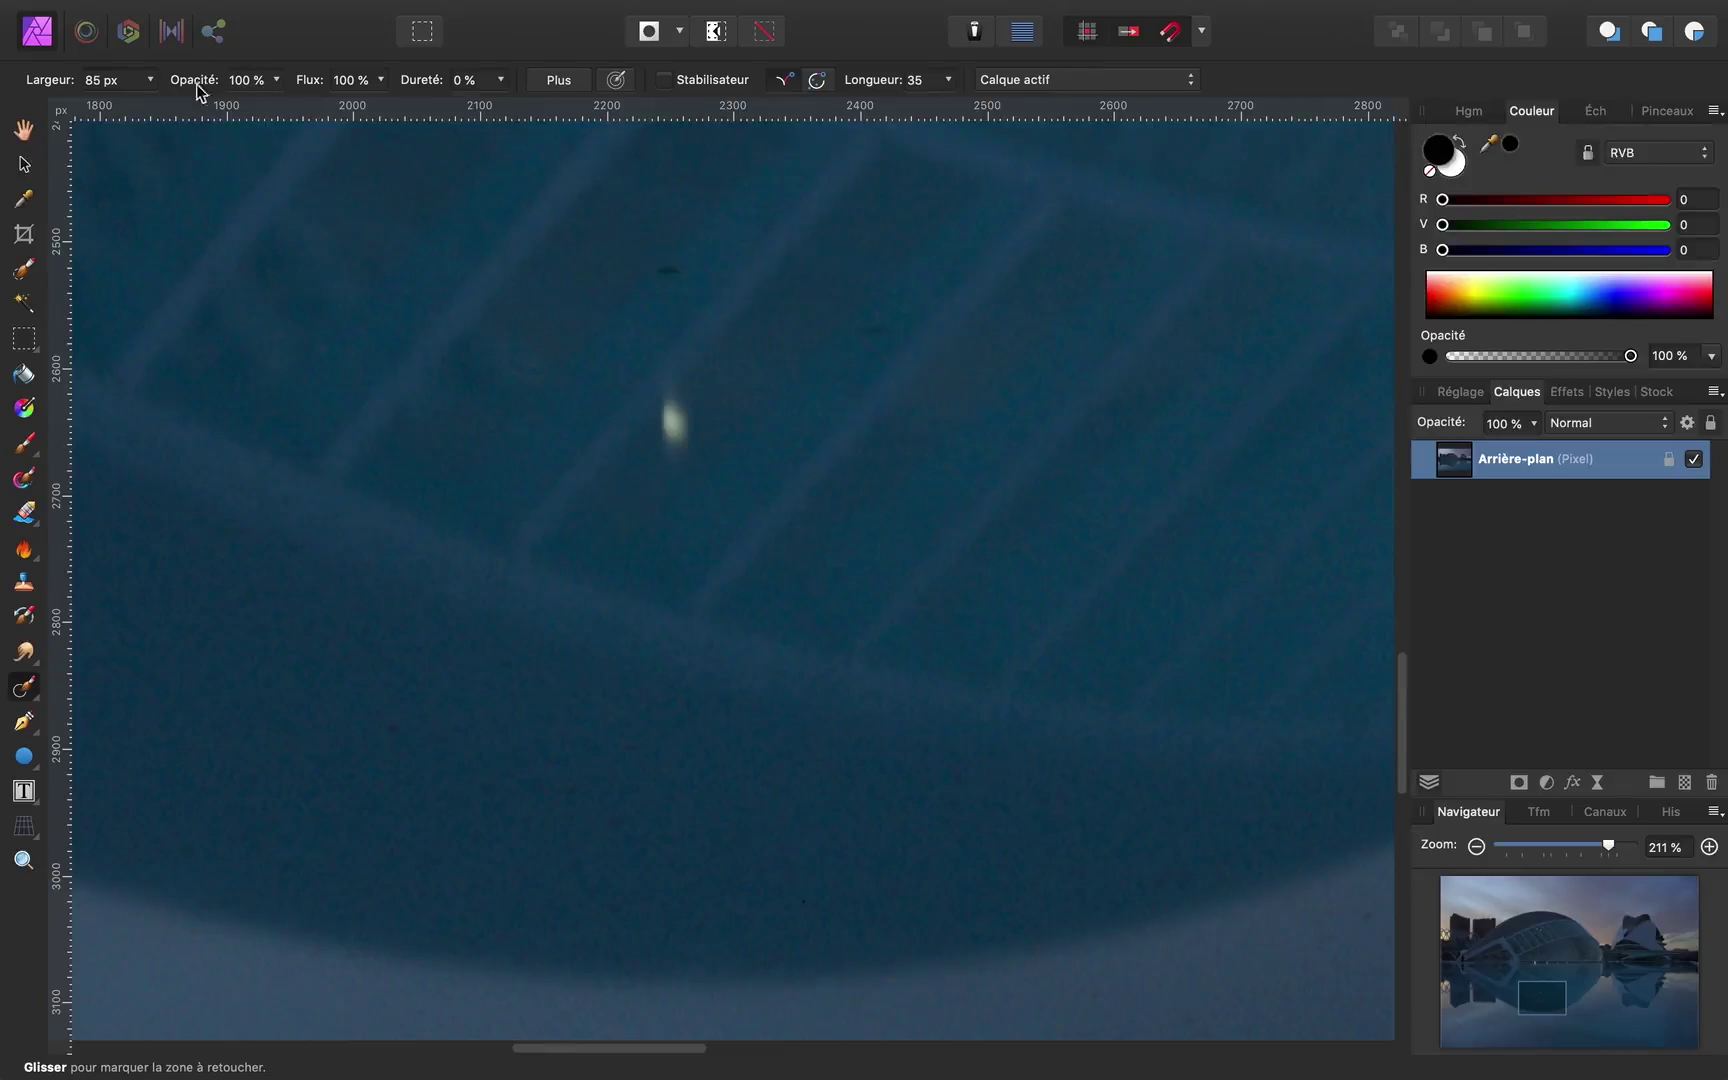
- Reduce the Inpainting Brush to 55 px and paint out the first tiny specks
left_click(150, 79)
left_click_drag(154, 105, 137, 105)
left_click(670, 272)
left_click_drag(861, 422, 866, 432)
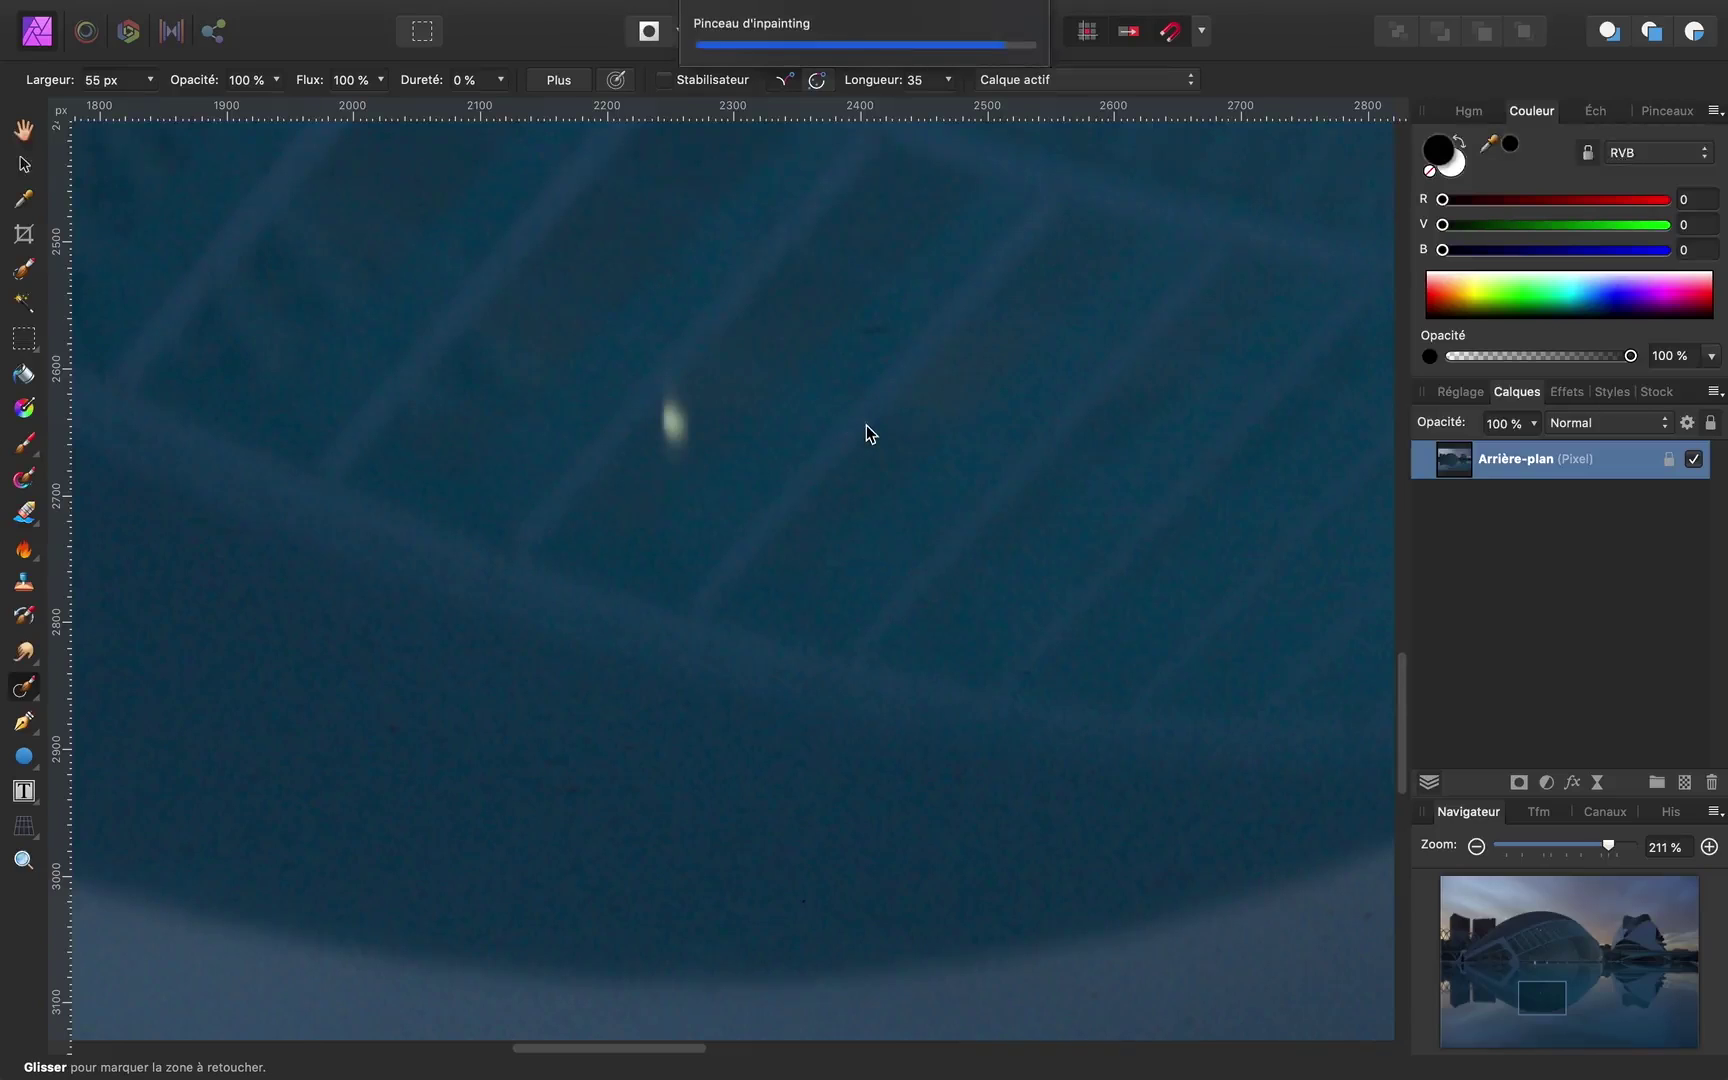
left_click_drag(890, 332, 862, 337)
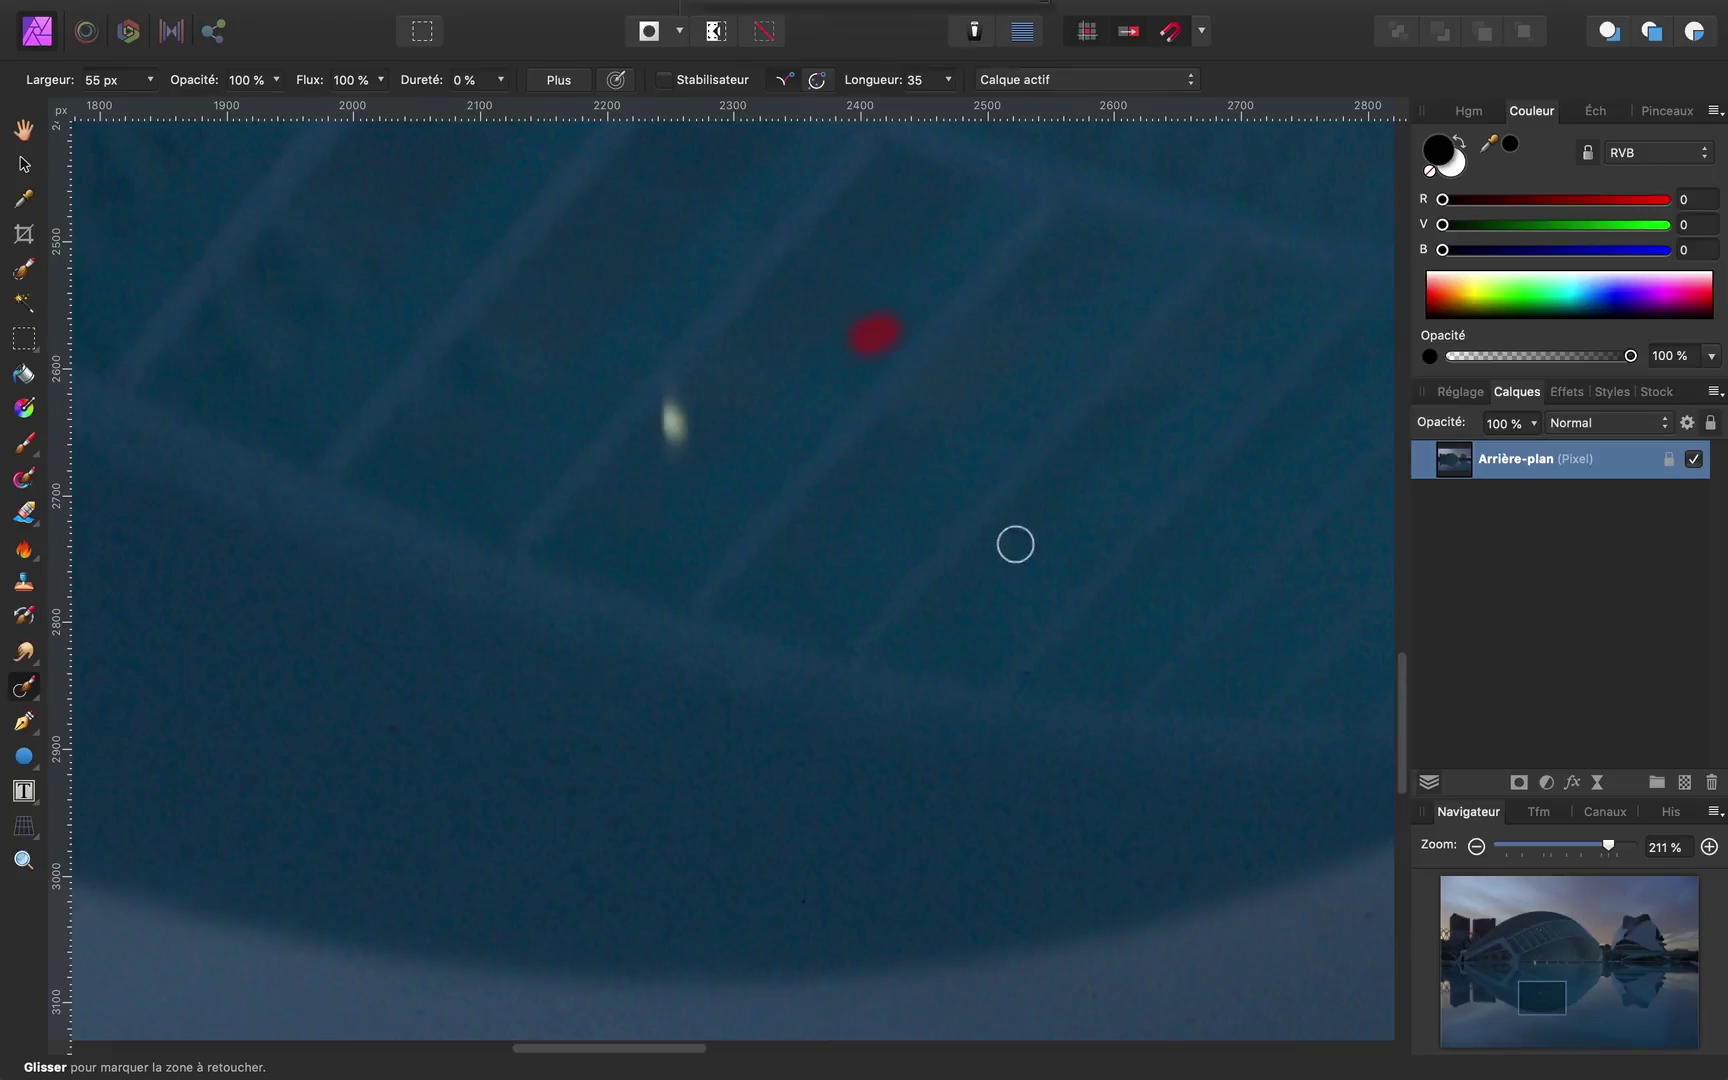
- Pan across the reflection and dab out each remaining dark speck
scroll(1006, 560, "left", 5)
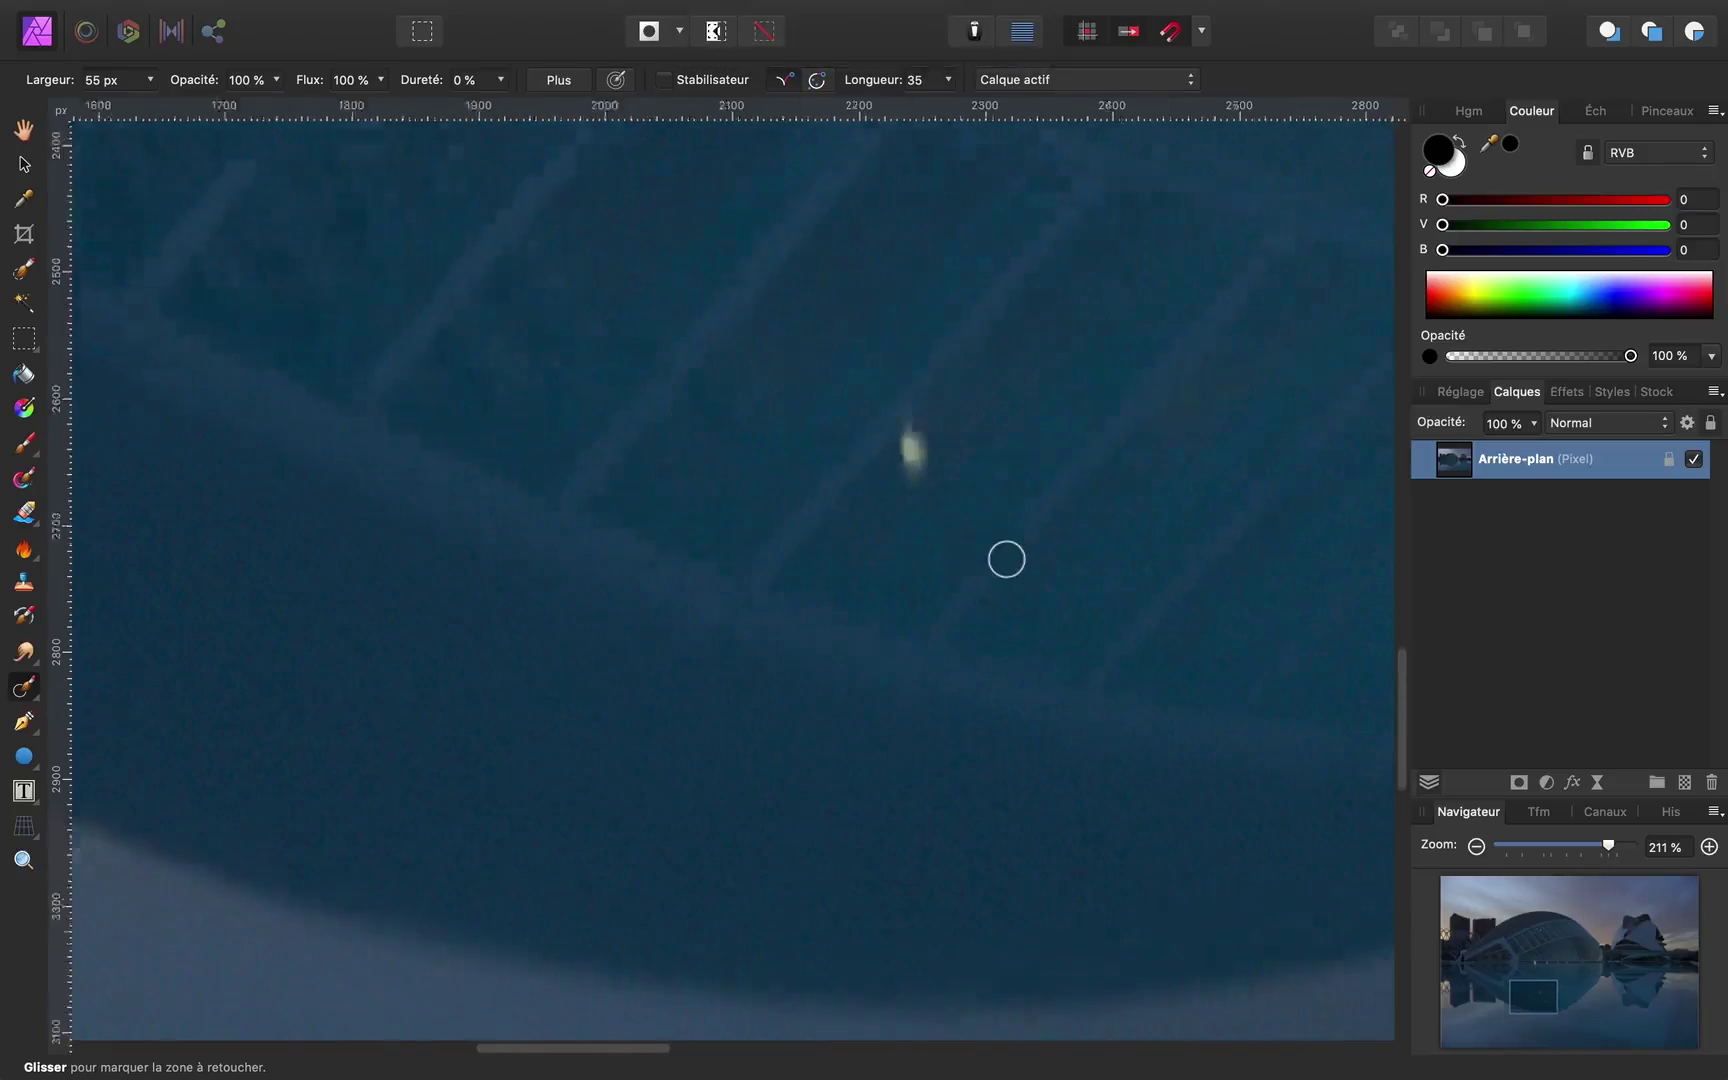
scroll(1007, 559, "left", 6)
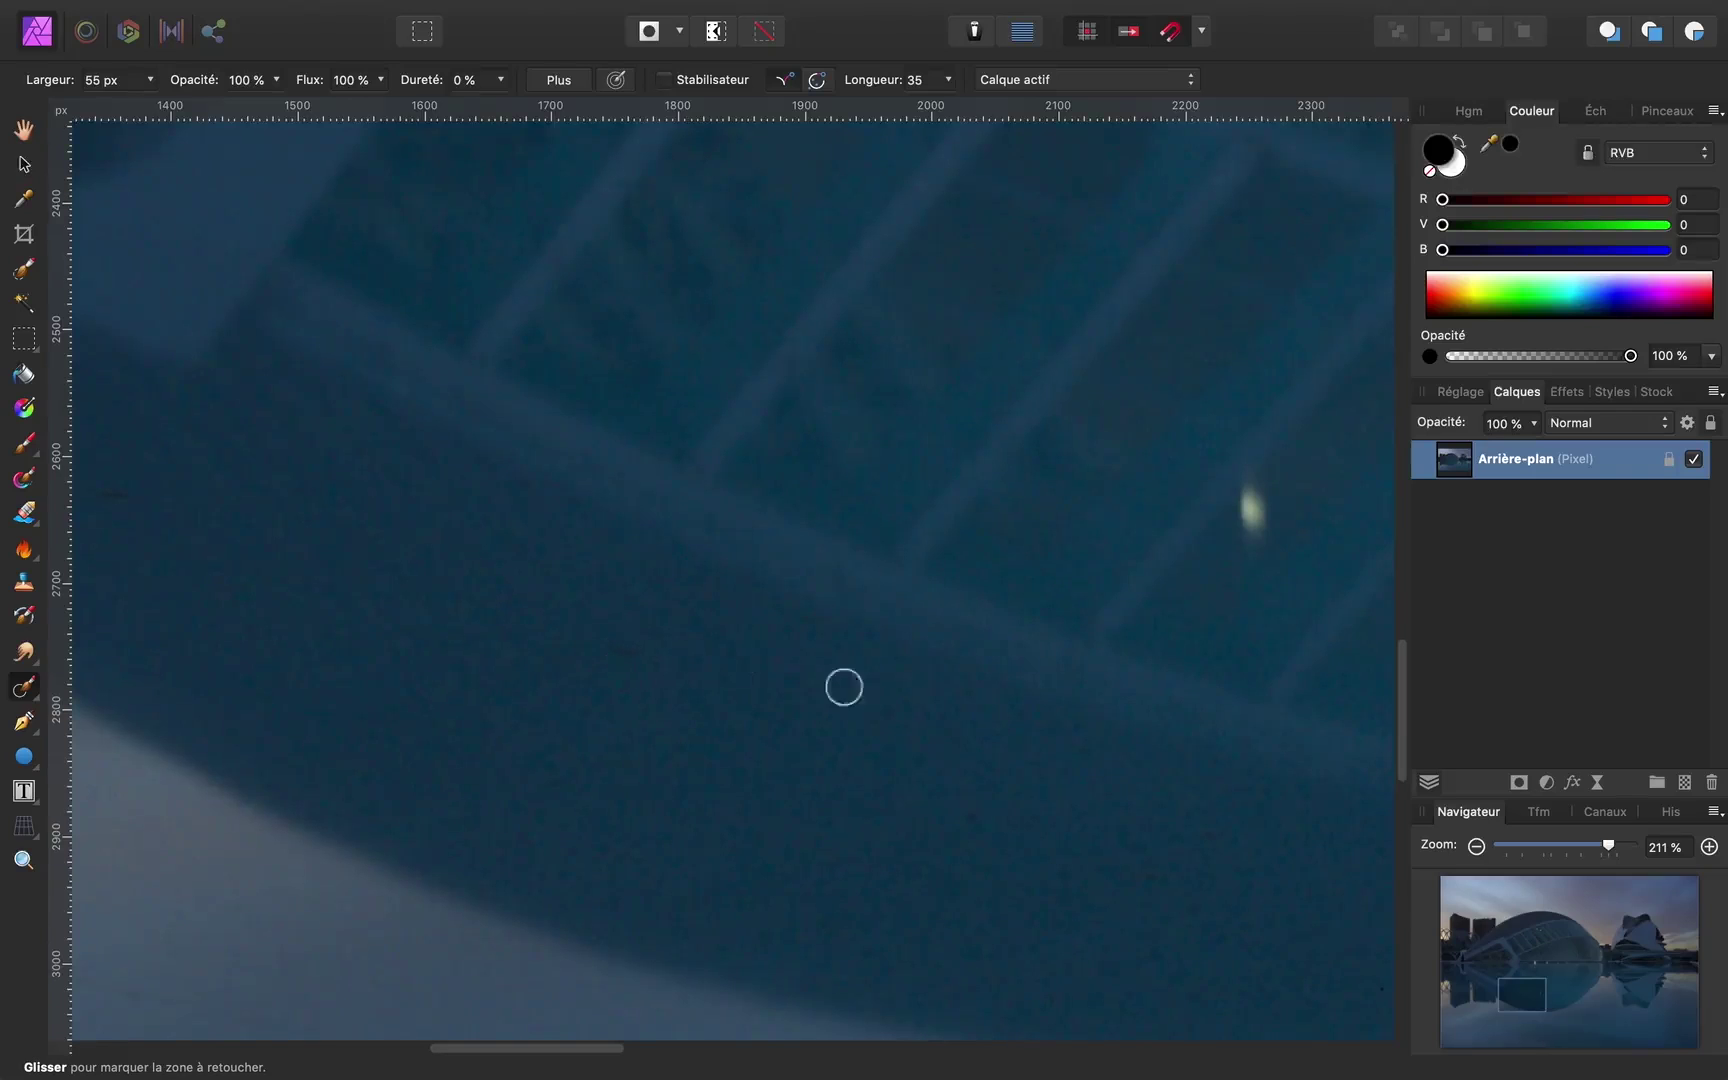
left_click(1030, 813)
left_click(1146, 879)
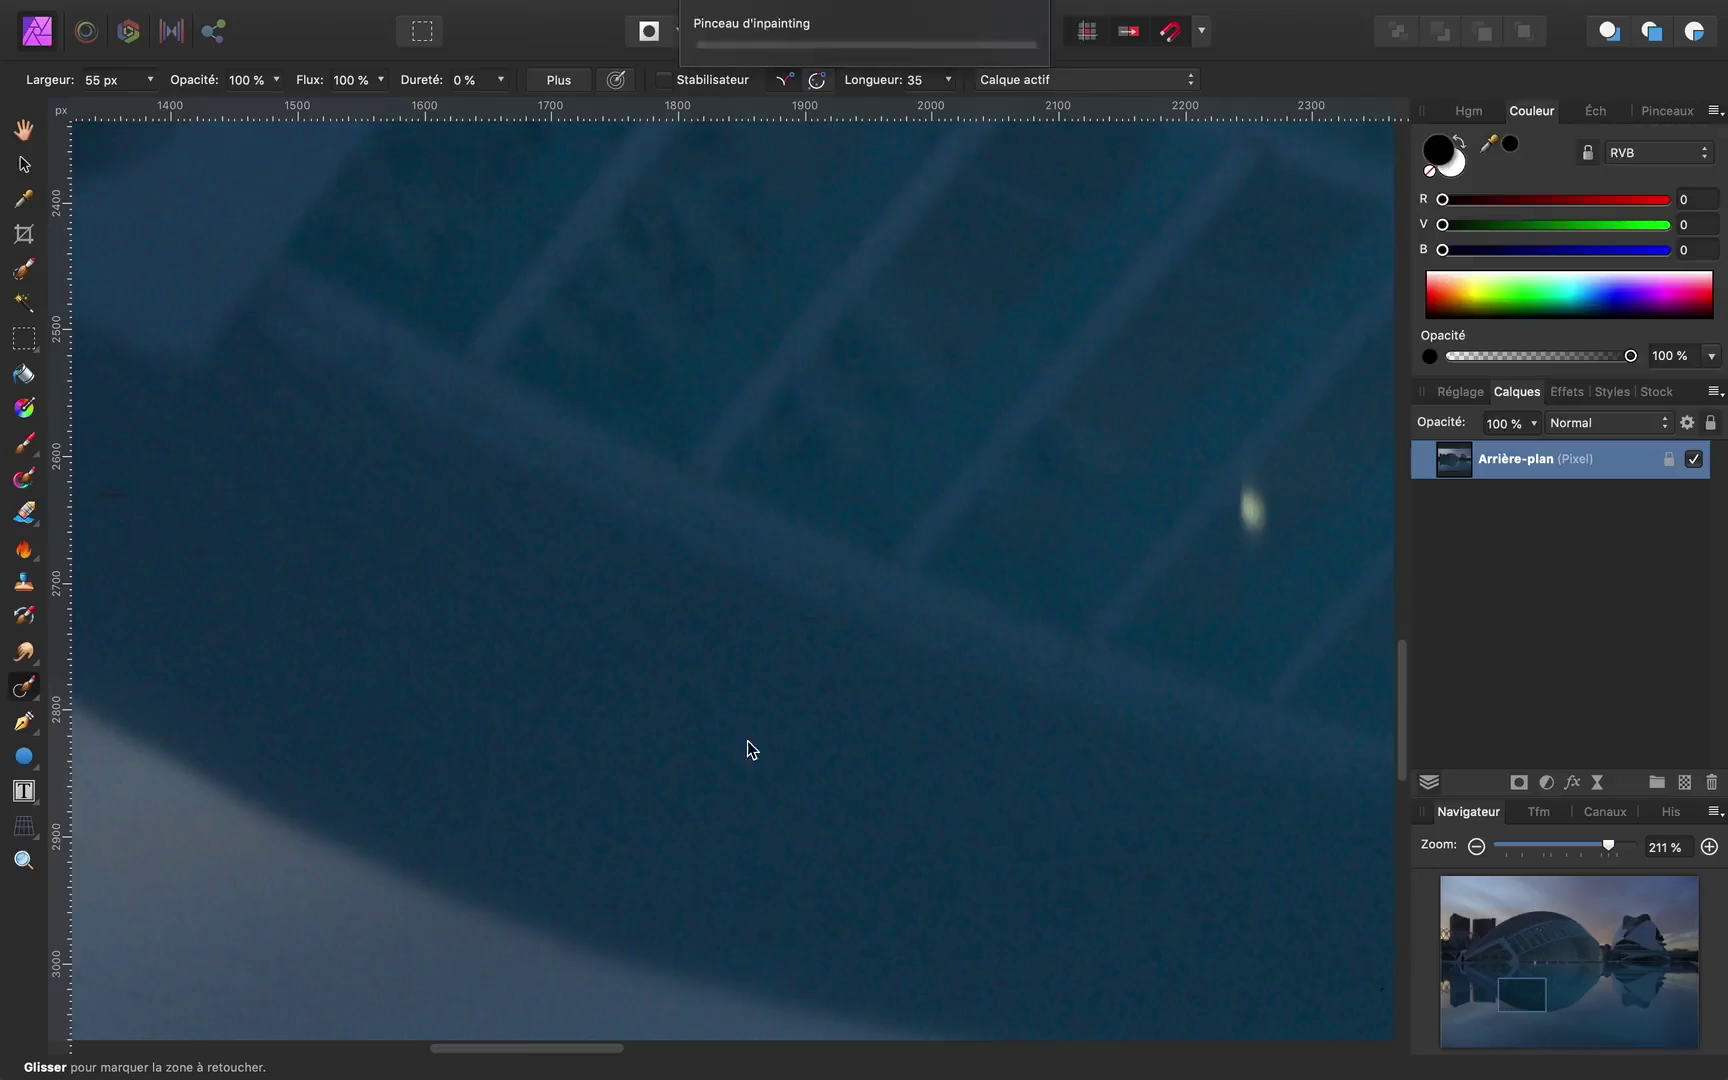
scroll(644, 621, "left", 5)
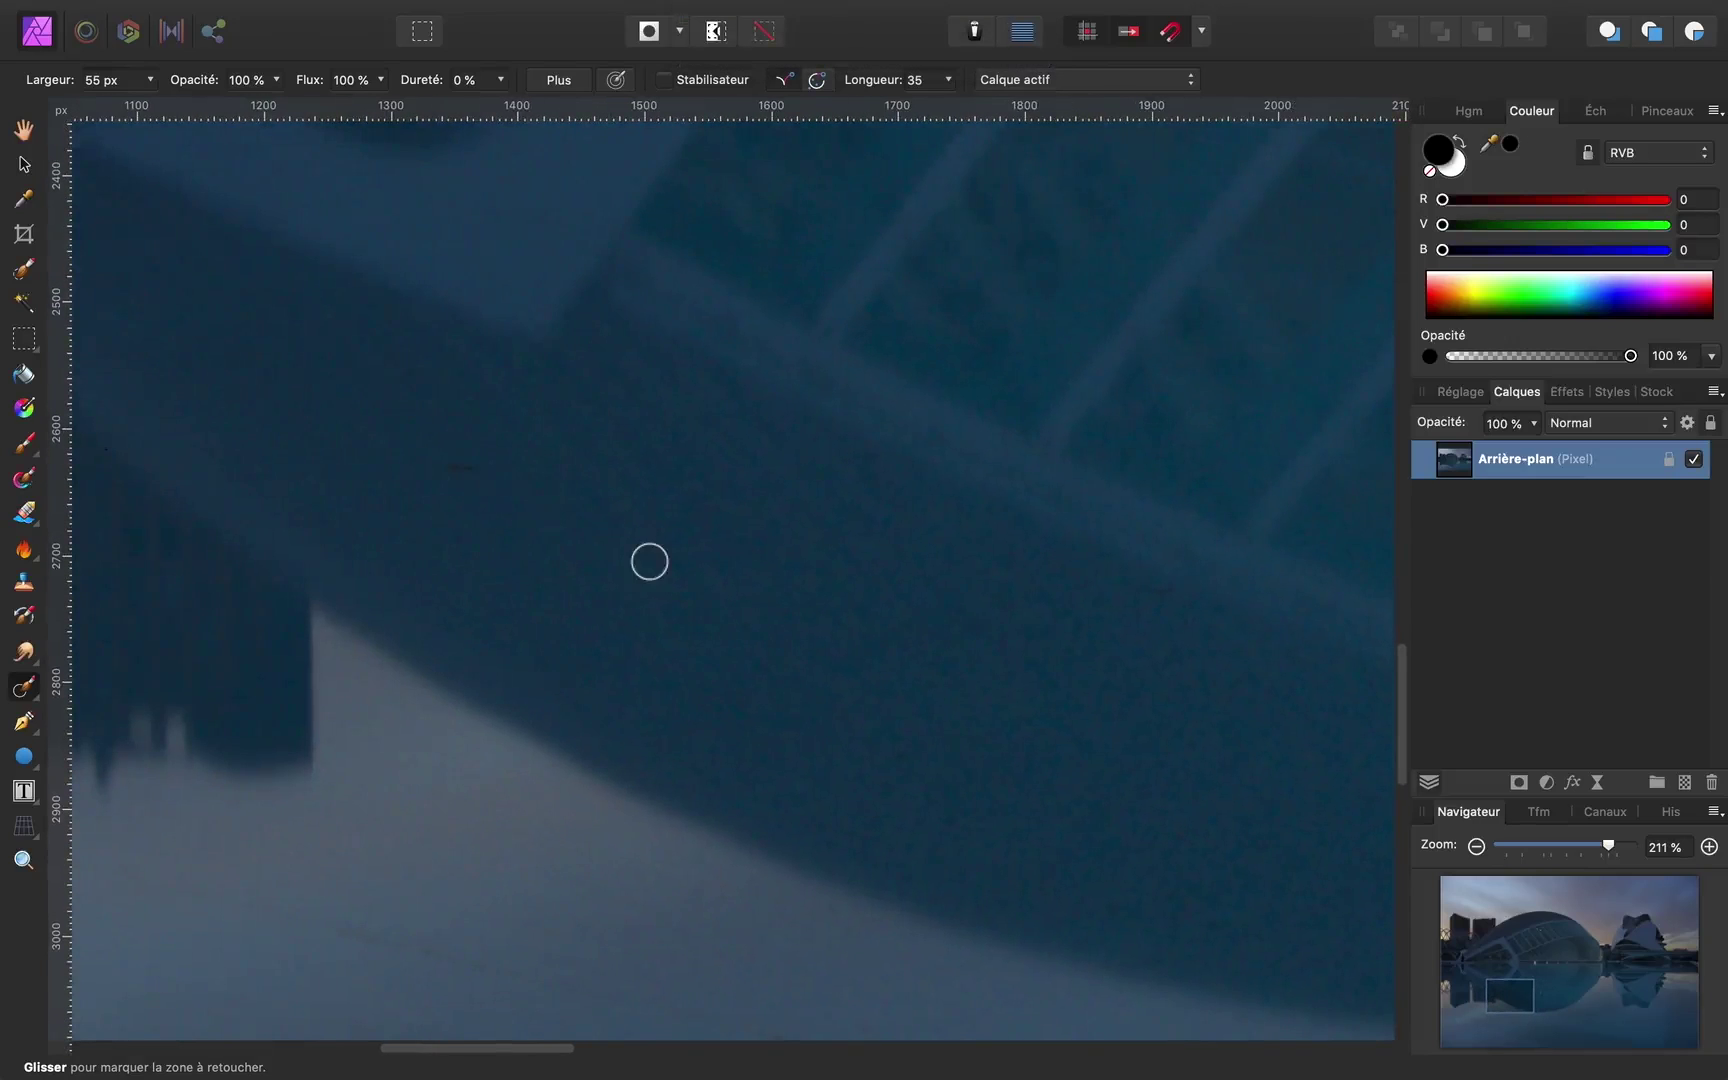
left_click(653, 562)
left_click(561, 501)
left_click(1049, 690)
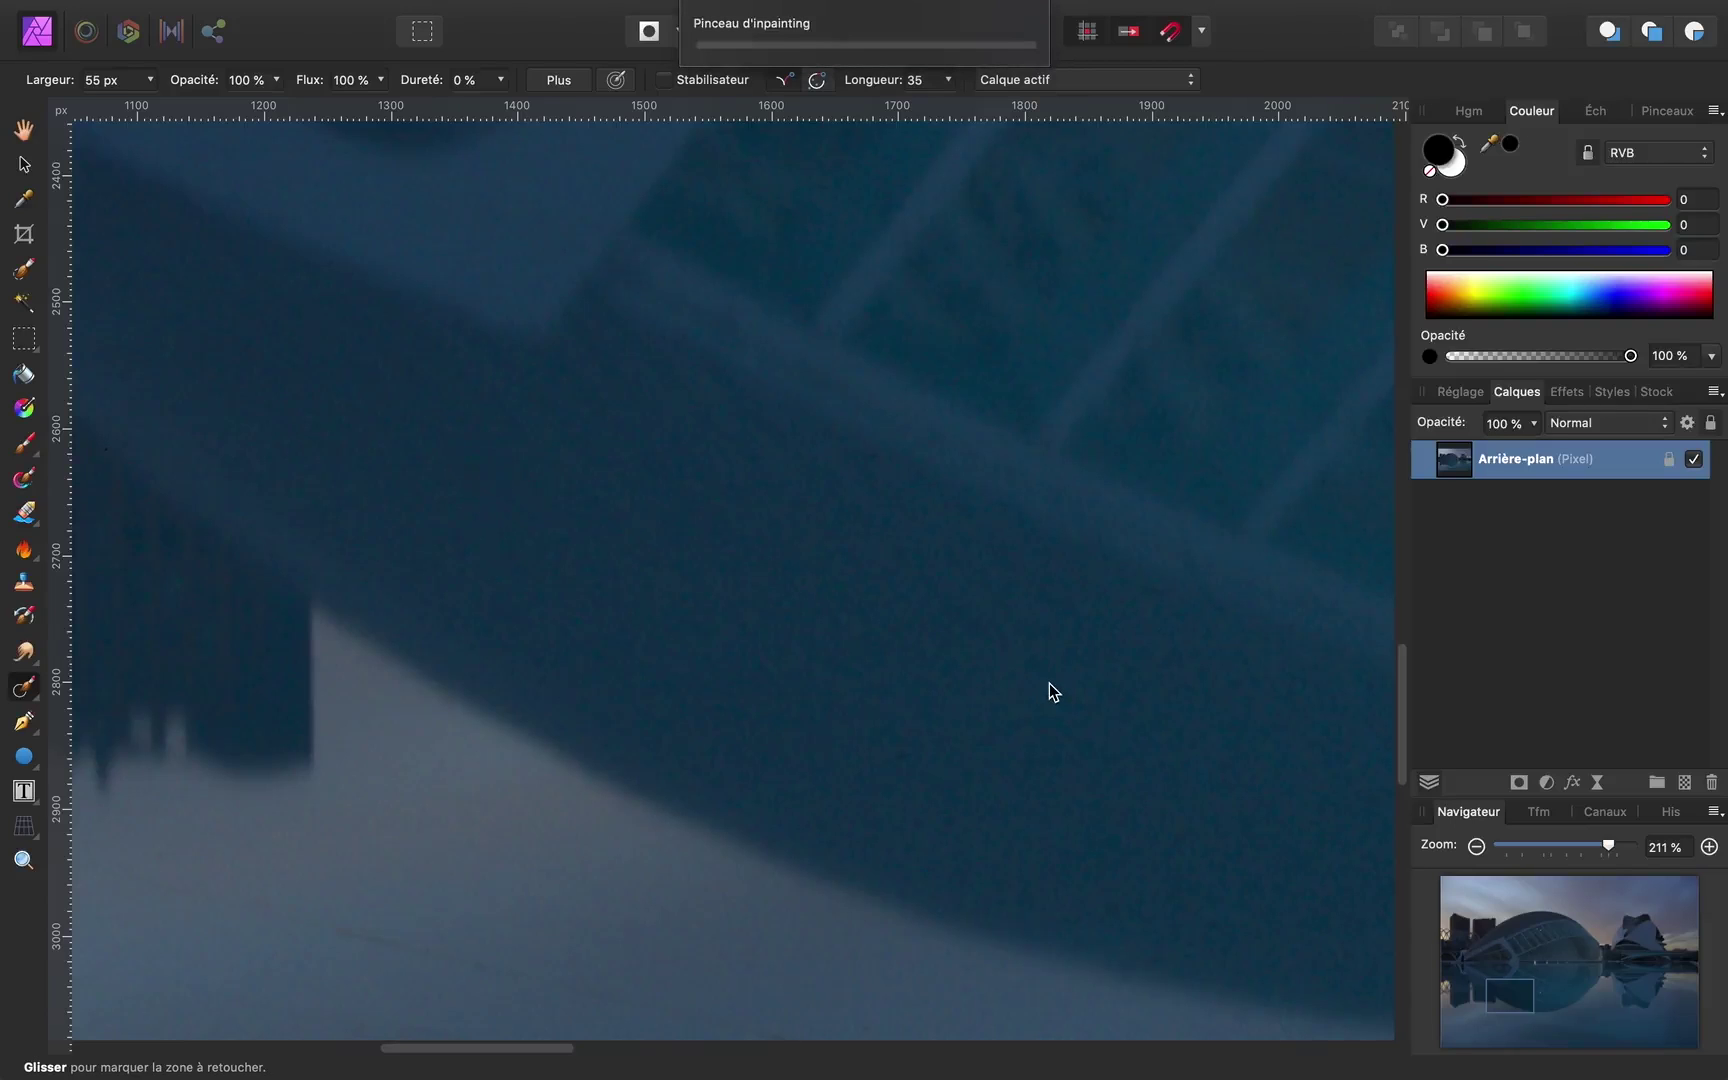
- Inpaint away a speck in the lighter water just below the dome's reflection
scroll(1048, 683, "down", 3)
scroll(1048, 683, "right", 5)
scroll(1048, 683, "right", 2)
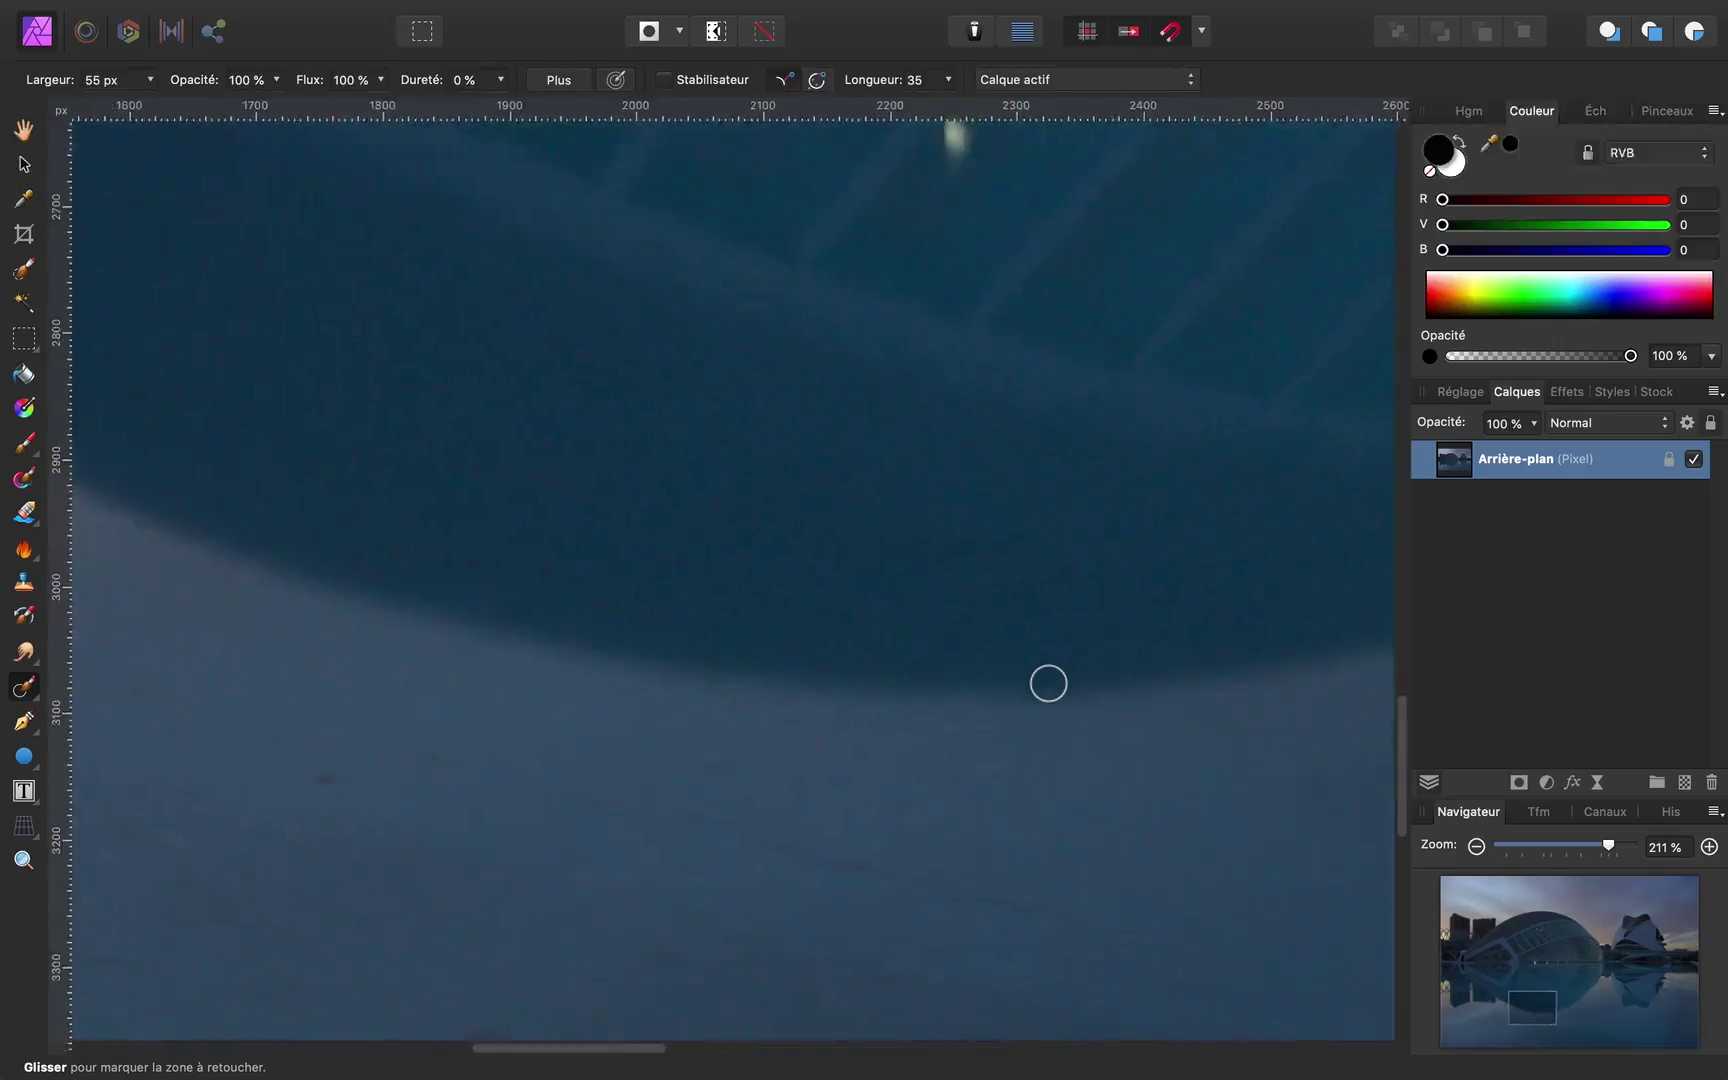
scroll(1049, 684, "up", 3)
scroll(1049, 684, "right", 2)
scroll(1049, 684, "down", 3)
scroll(1049, 684, "down", 3)
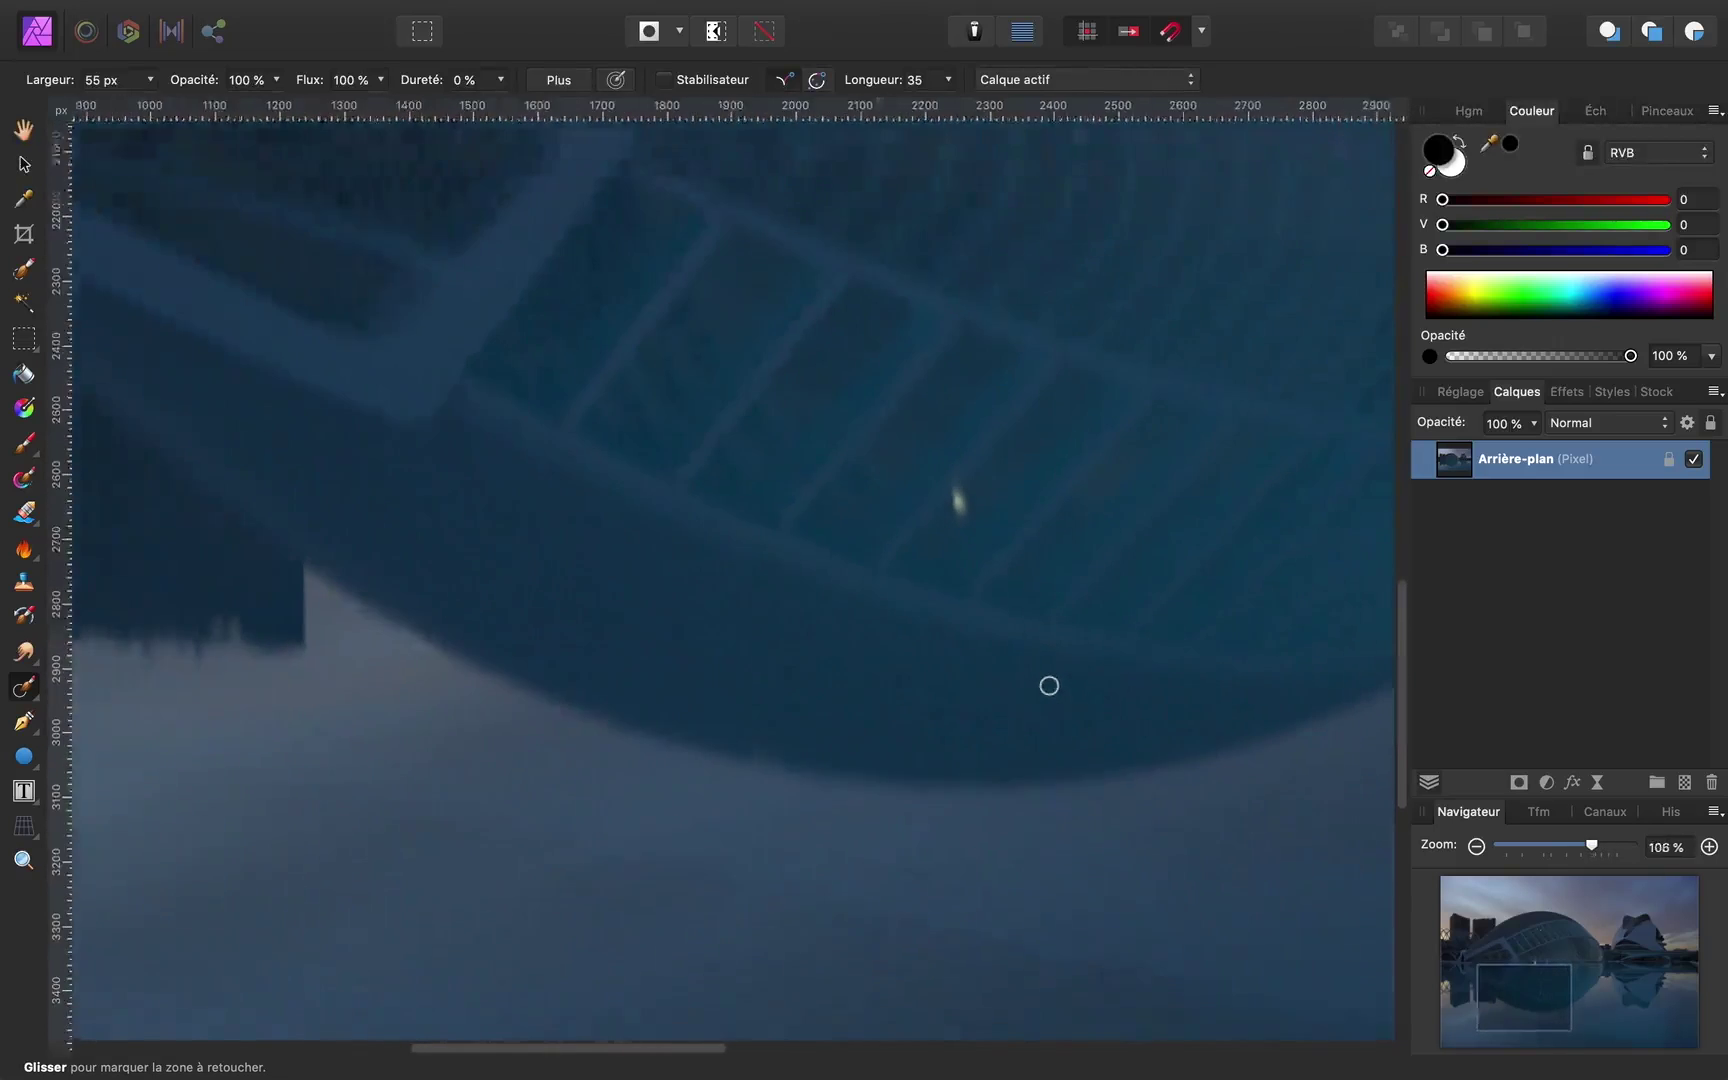
scroll(1049, 685, "down", 1)
scroll(1046, 720, "down", 2)
scroll(1046, 720, "right", 1)
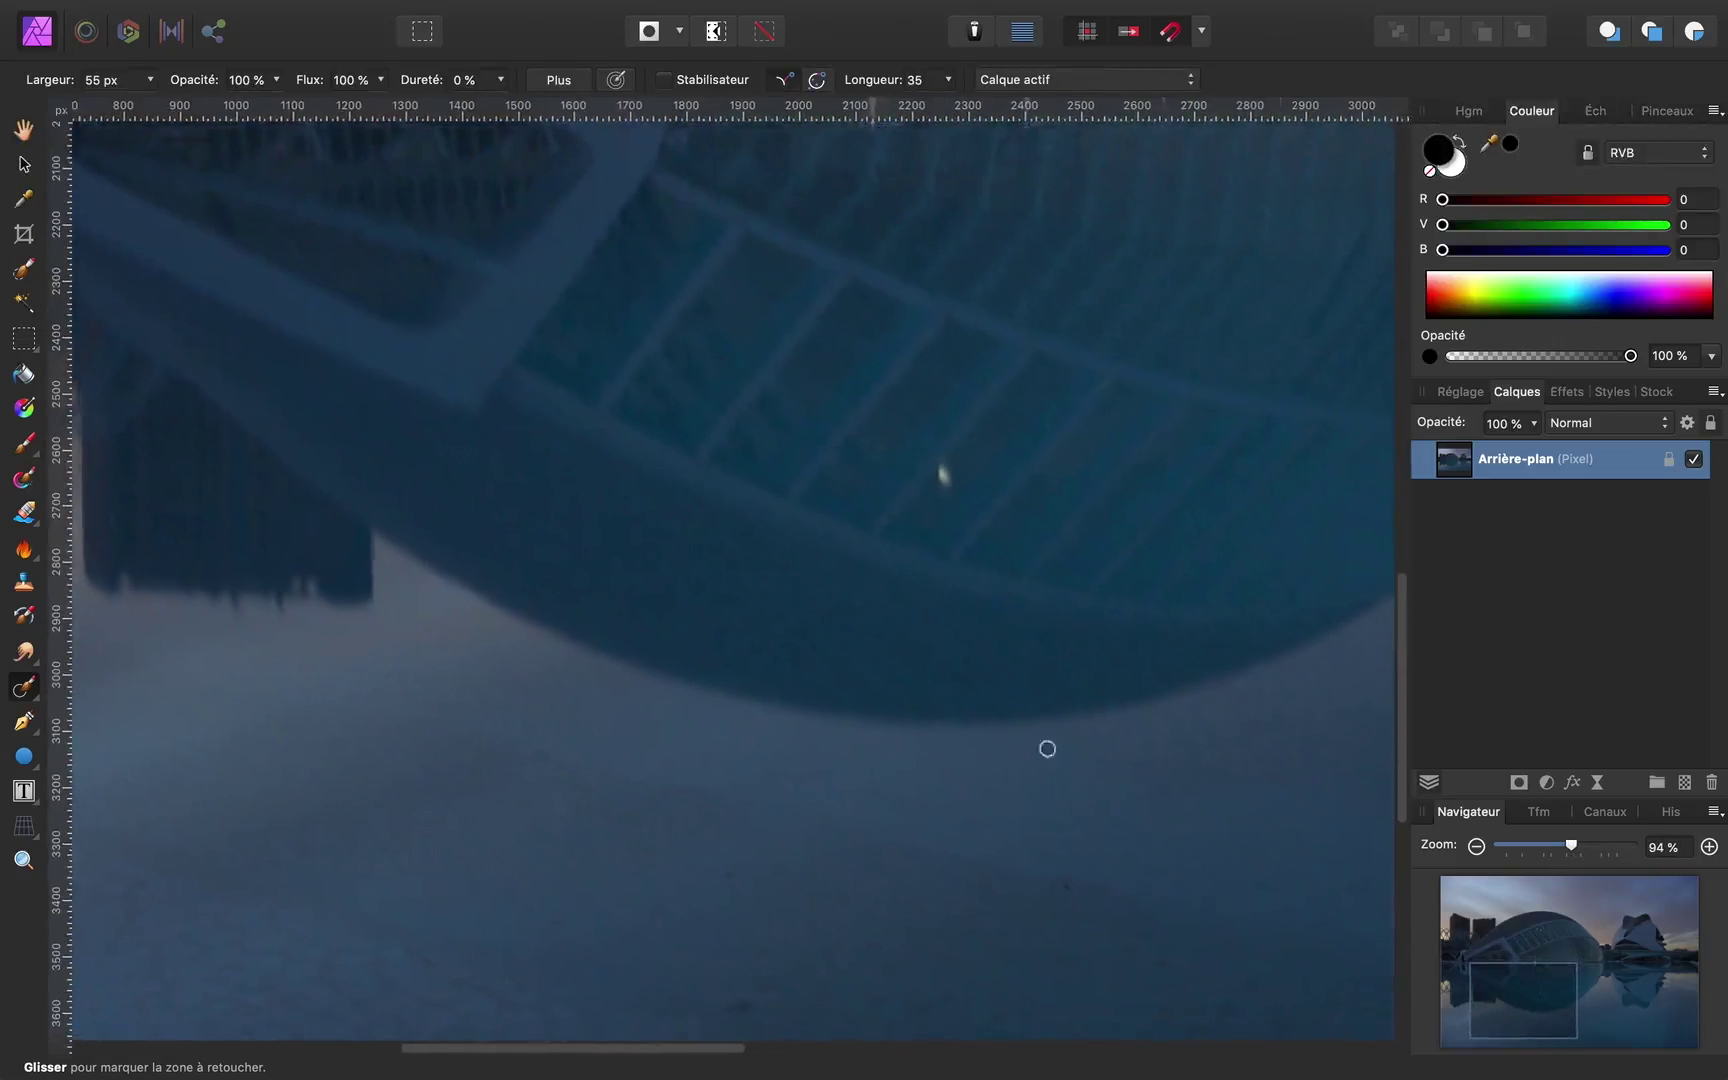
scroll(664, 763, "up", 3)
left_click_drag(648, 752, 666, 755)
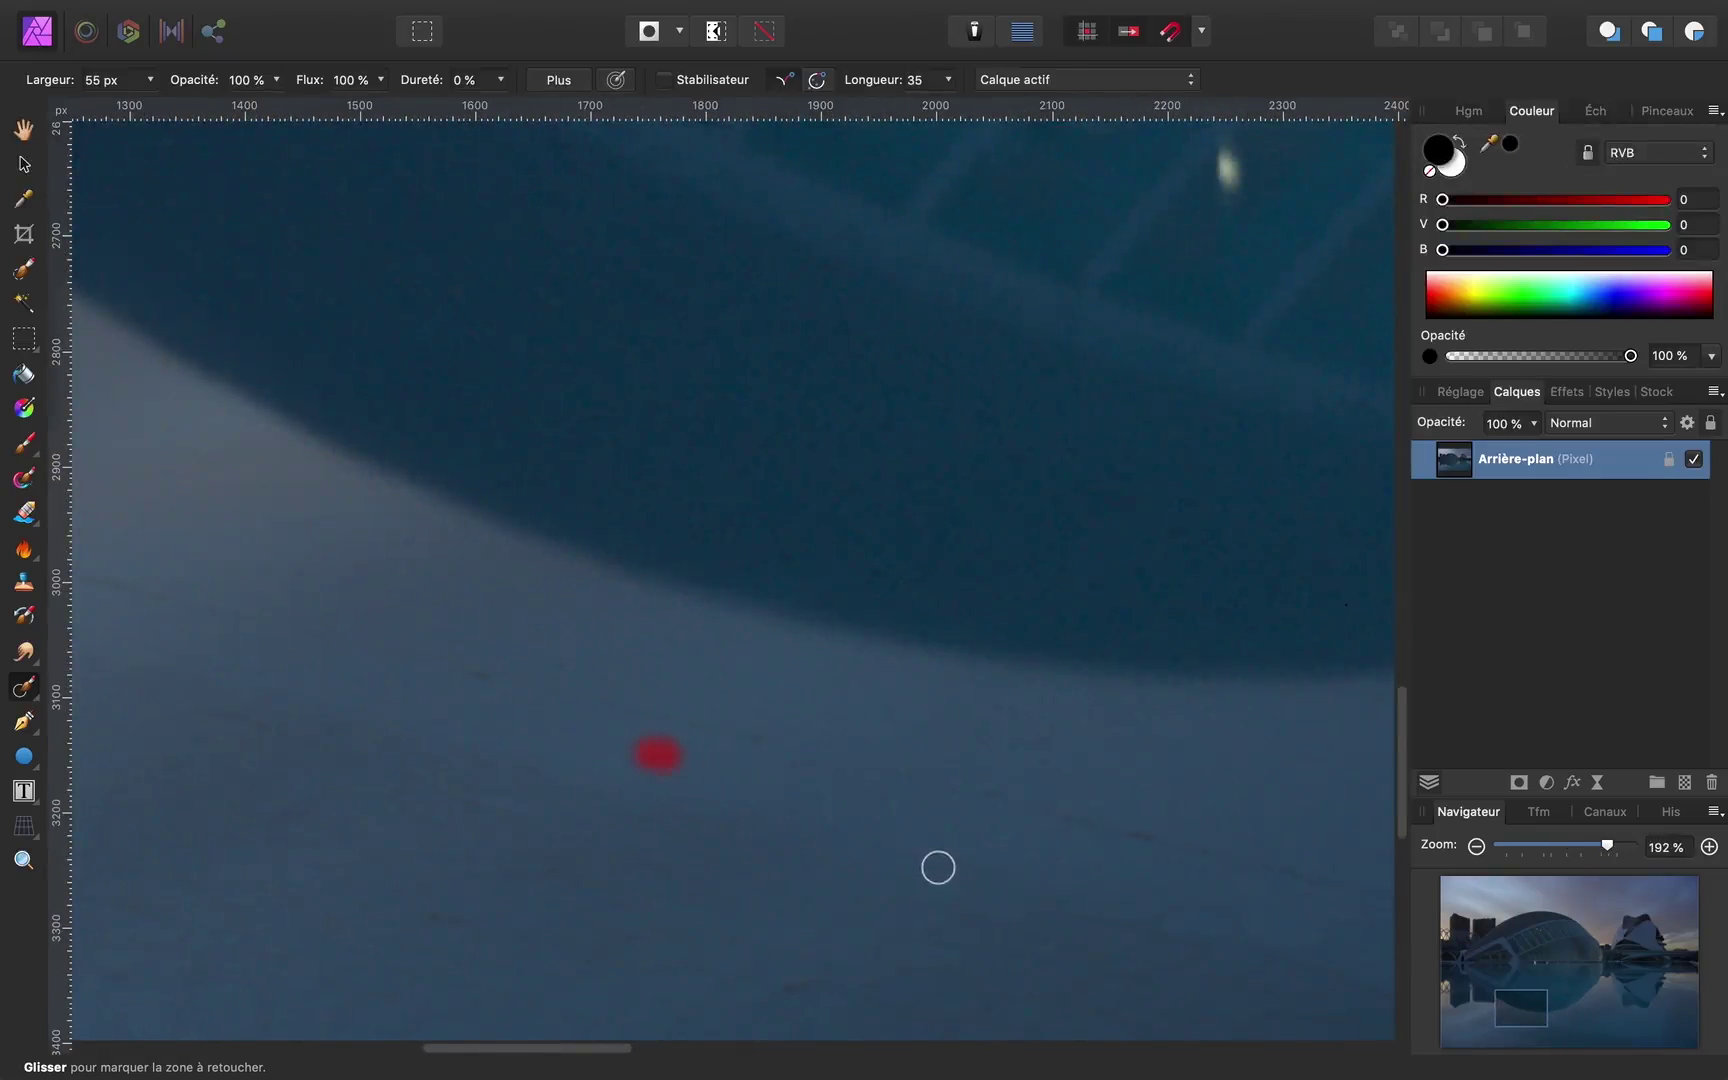
- Inpaint two more specks in the lower water beneath the reflection
scroll(938, 867, "right", 3)
scroll(938, 867, "down", 1)
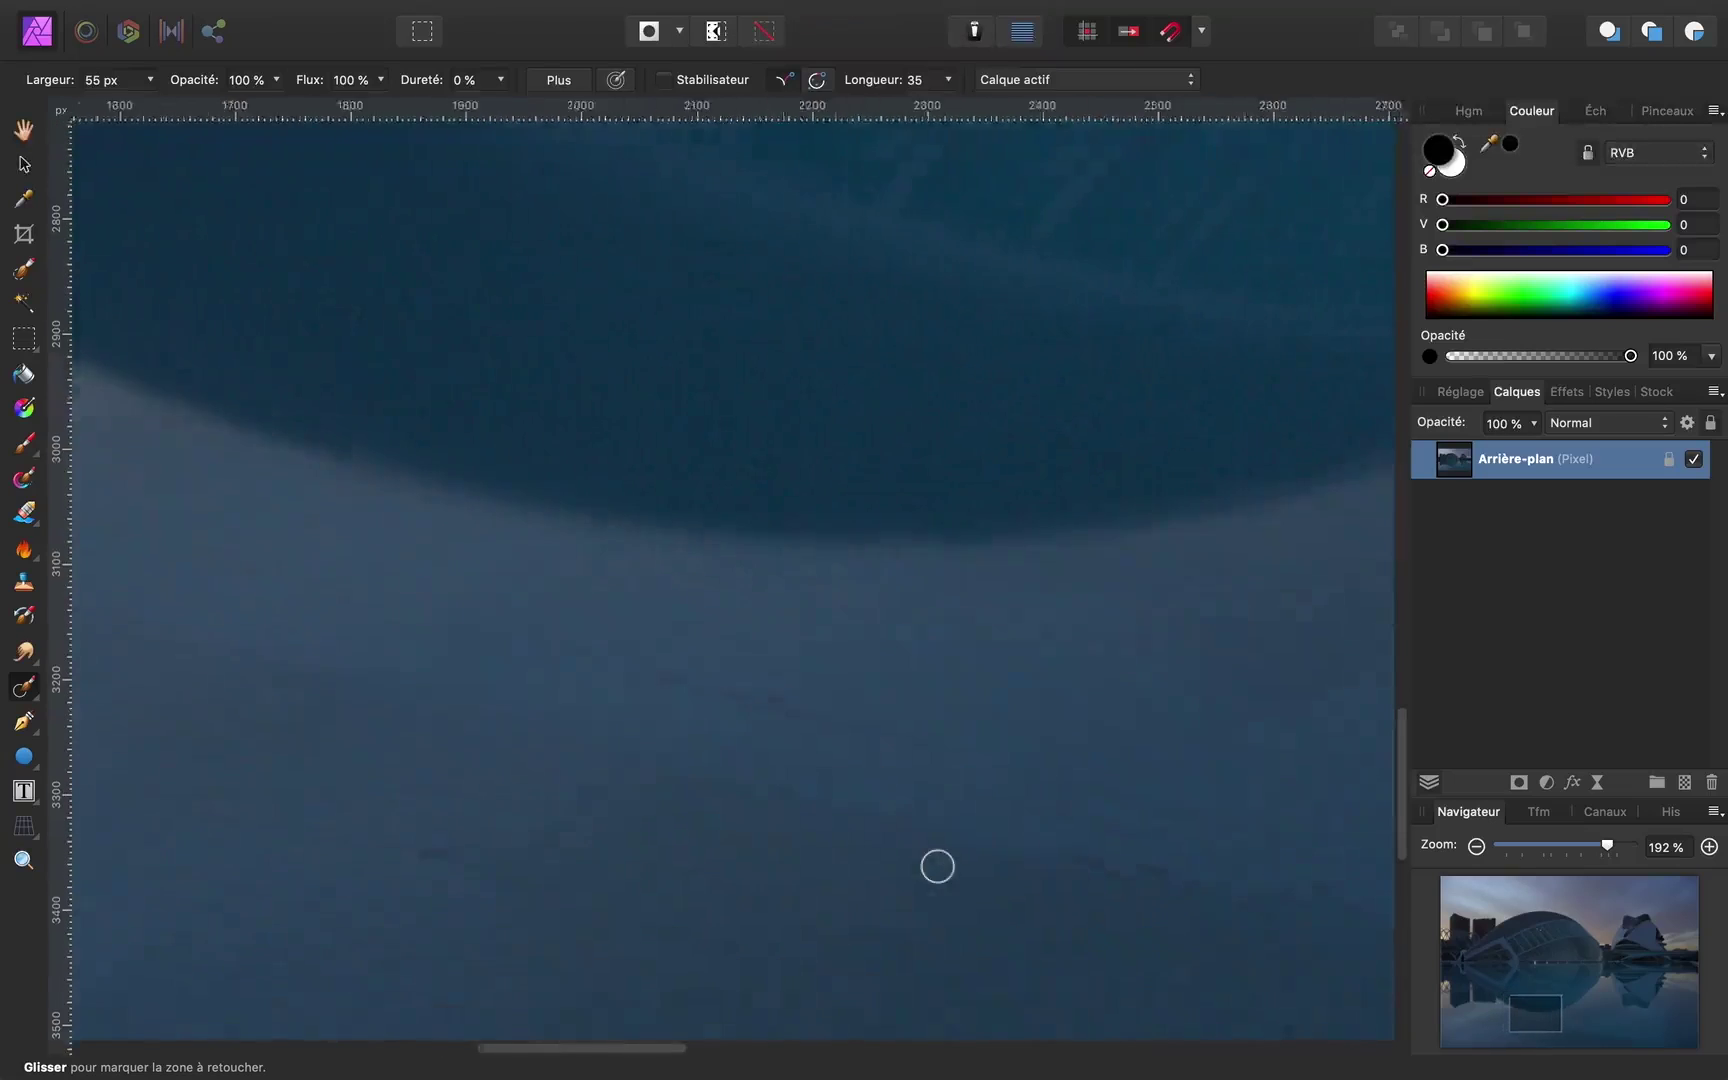
scroll(938, 867, "right", 3)
scroll(938, 867, "down", 1)
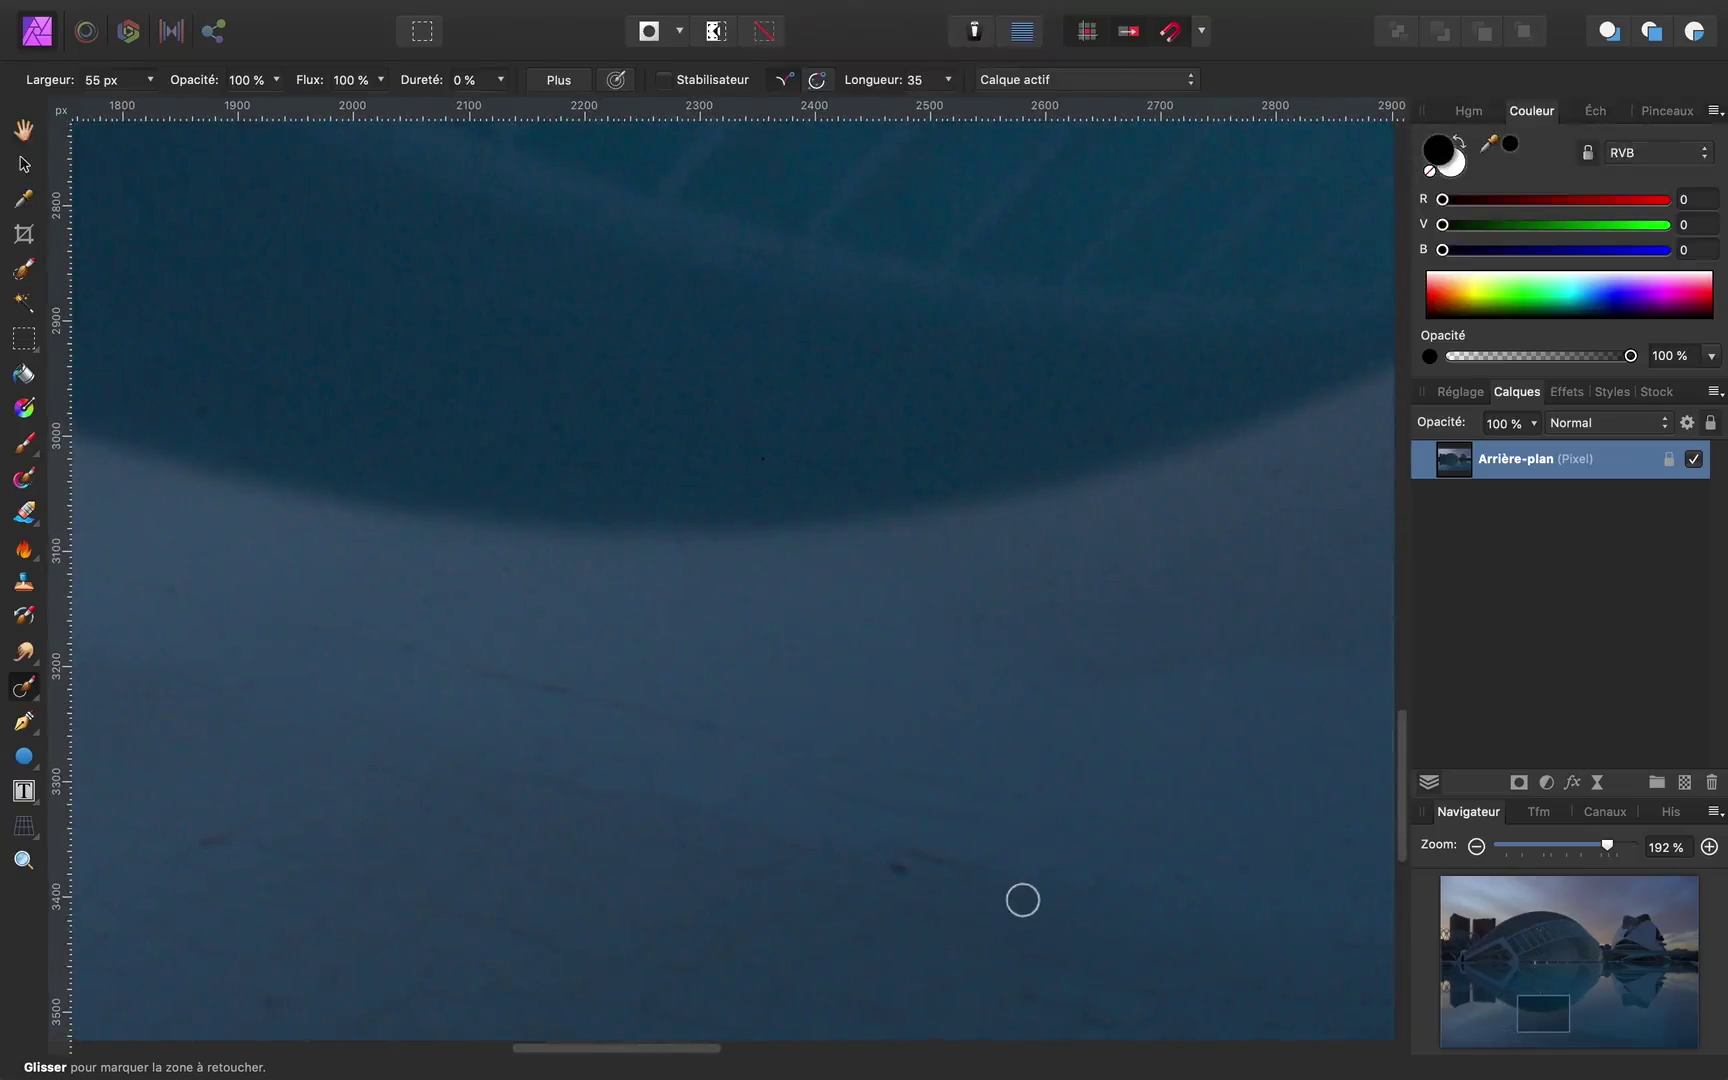
left_click(1024, 893)
left_click(1033, 896)
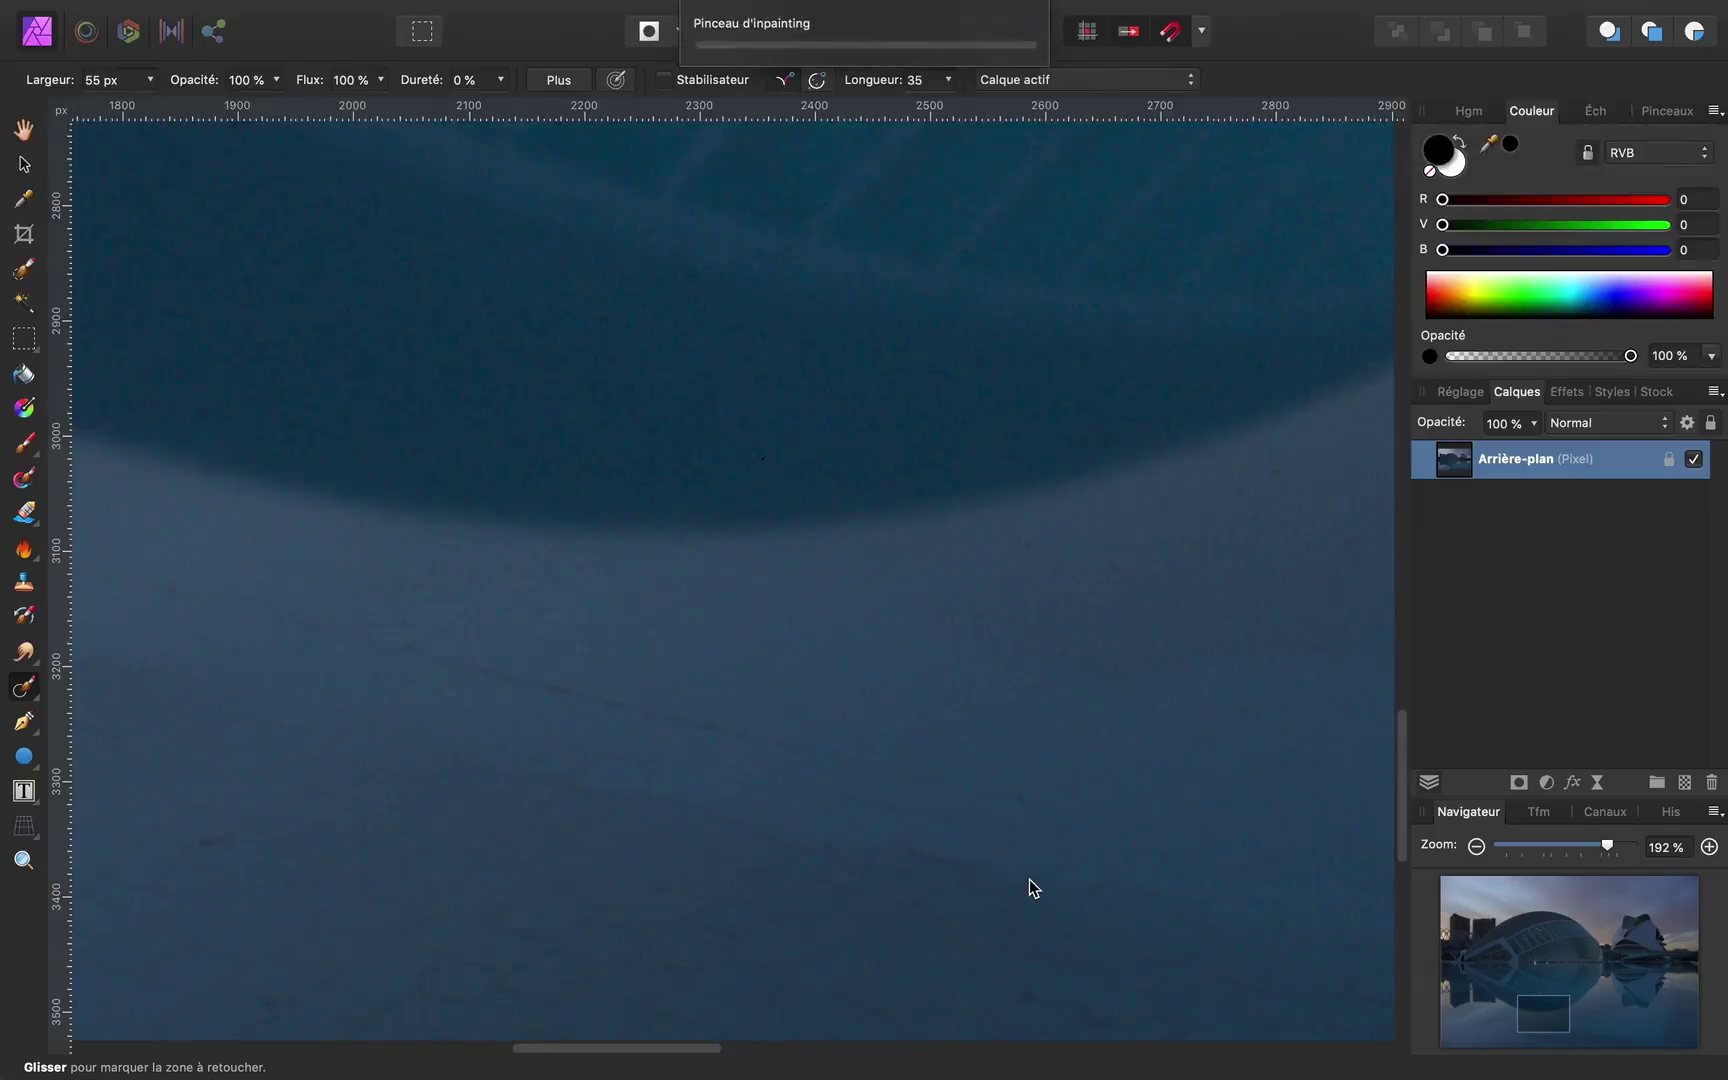
- Look over the cleaned reflection, then fit the whole photo in the window with the Hand tool and Cmd+0
scroll(1030, 888, "down", 5)
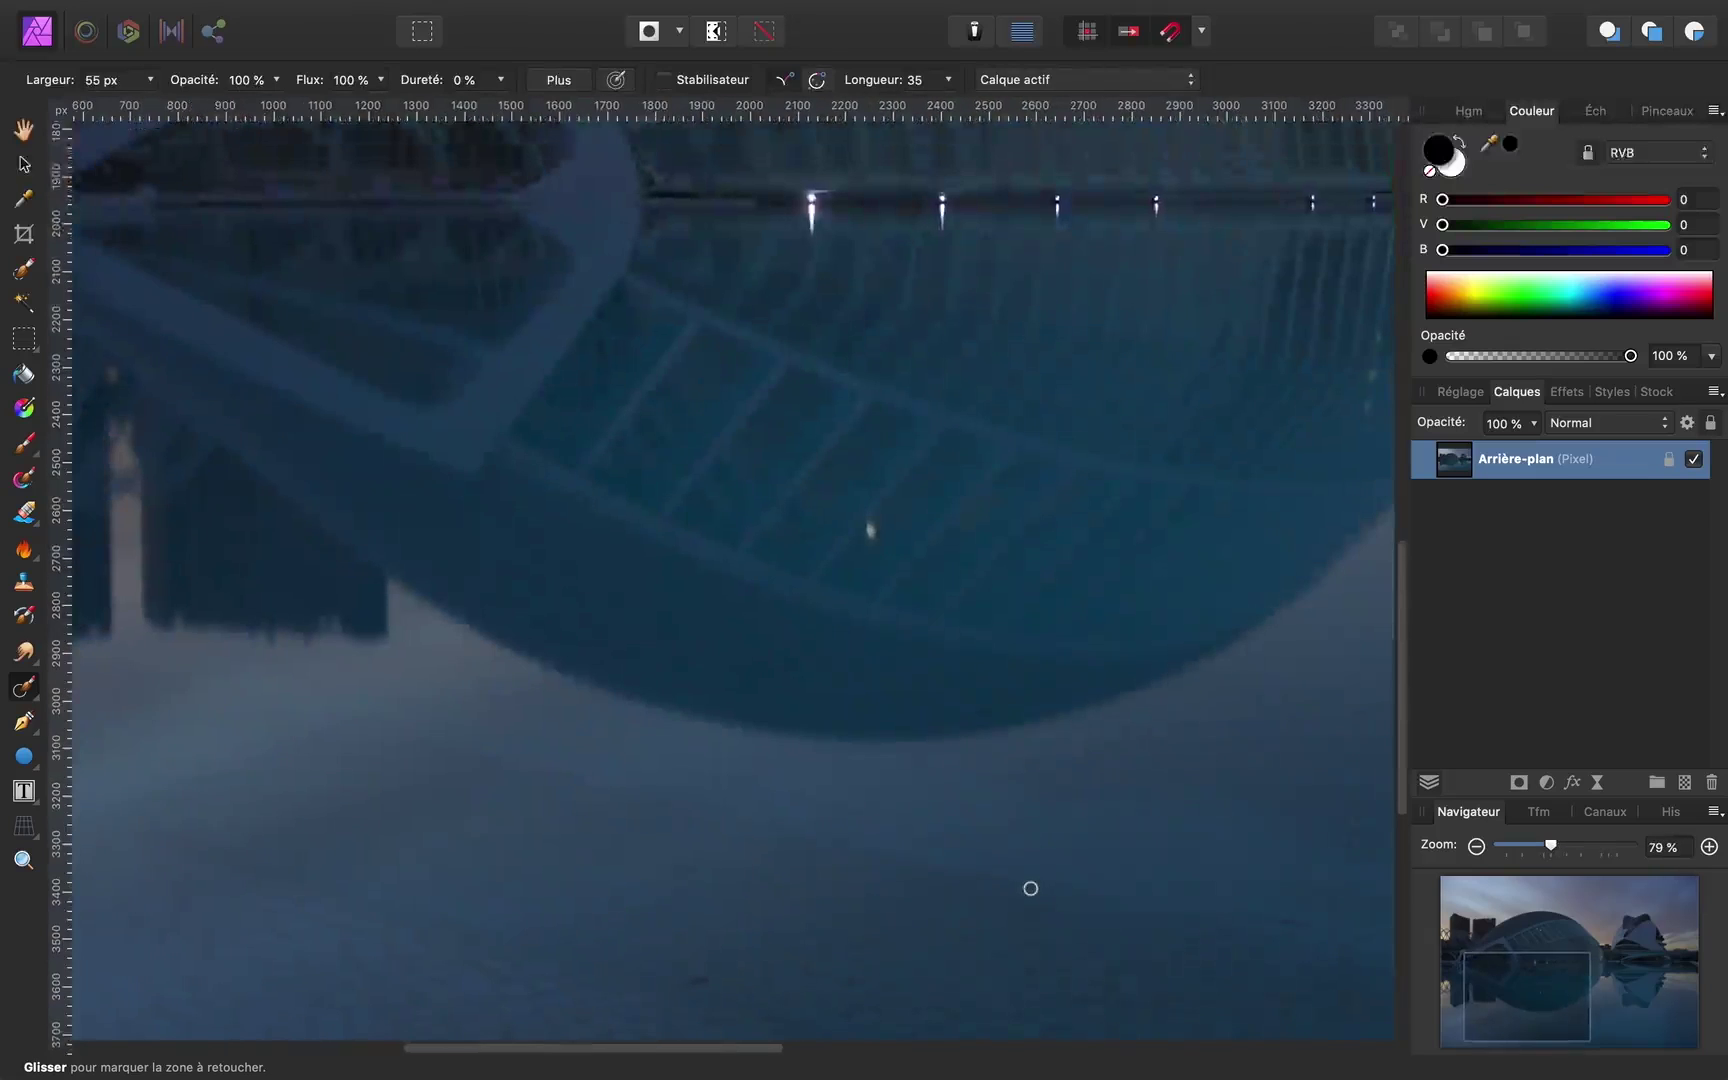
scroll(1030, 888, "up", 3)
scroll(1030, 888, "right", 3)
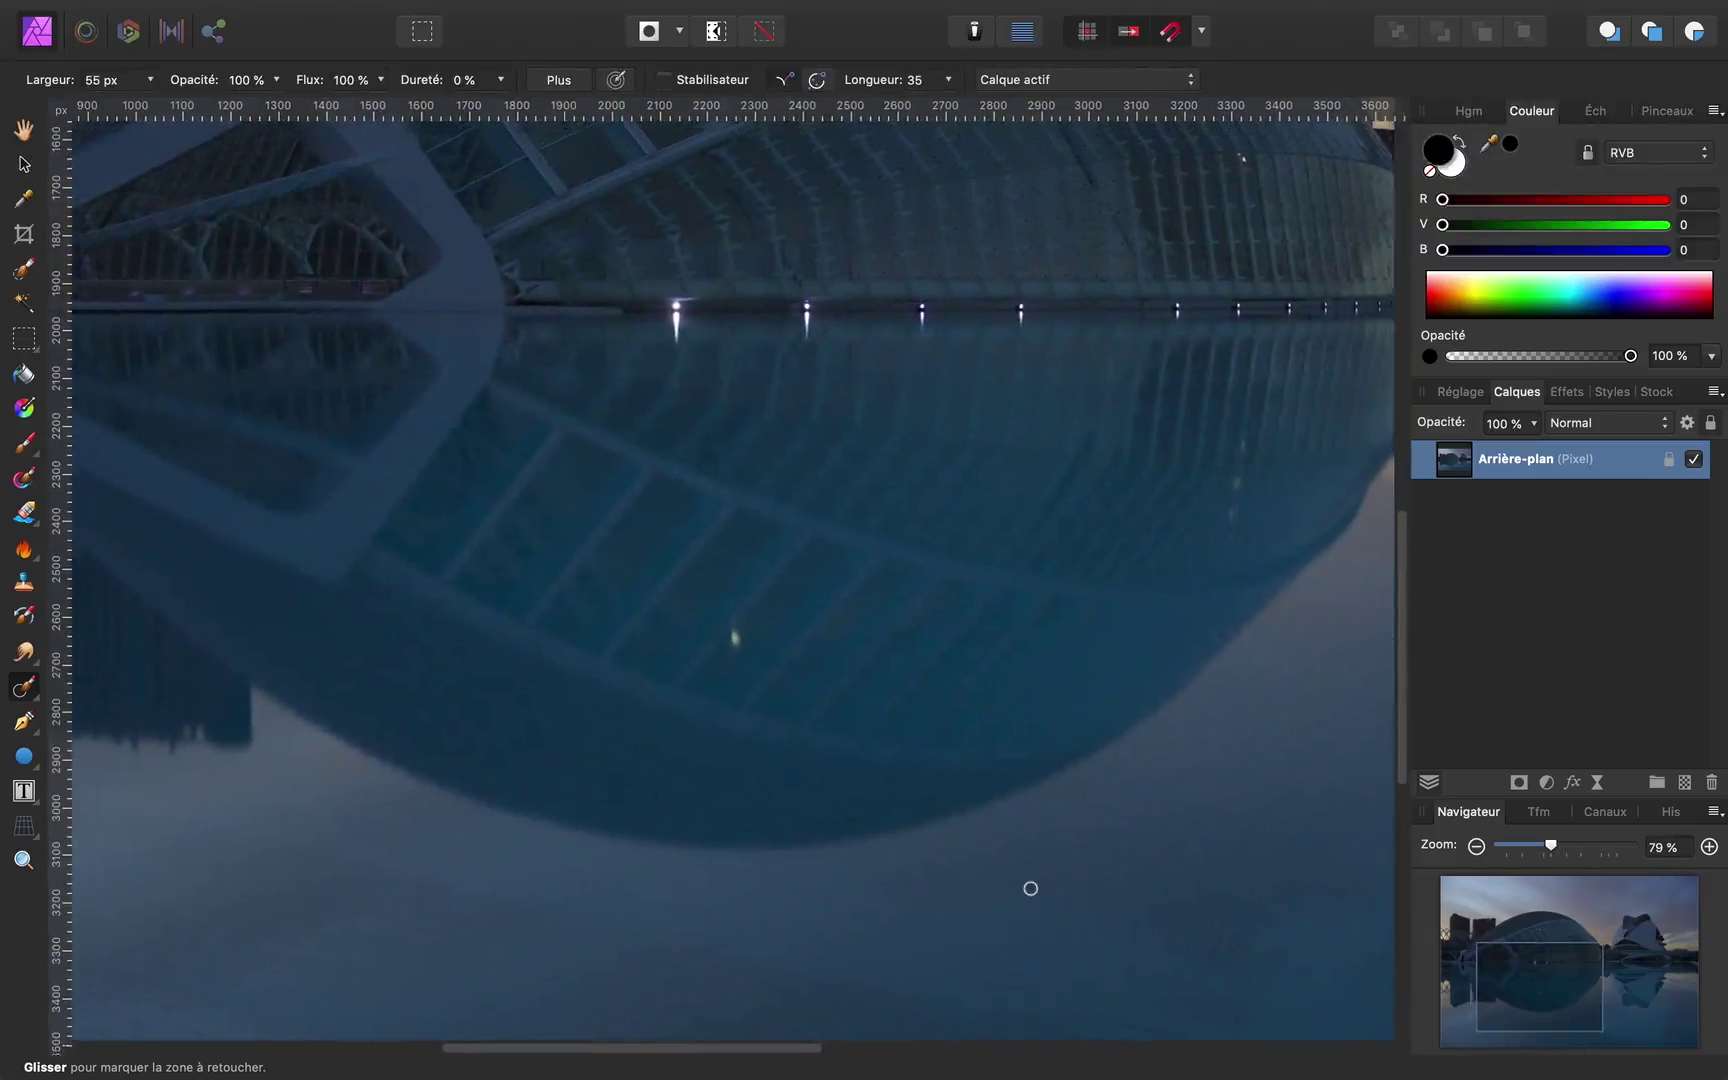
scroll(841, 710, "left", 4)
scroll(552, 605, "up", 2)
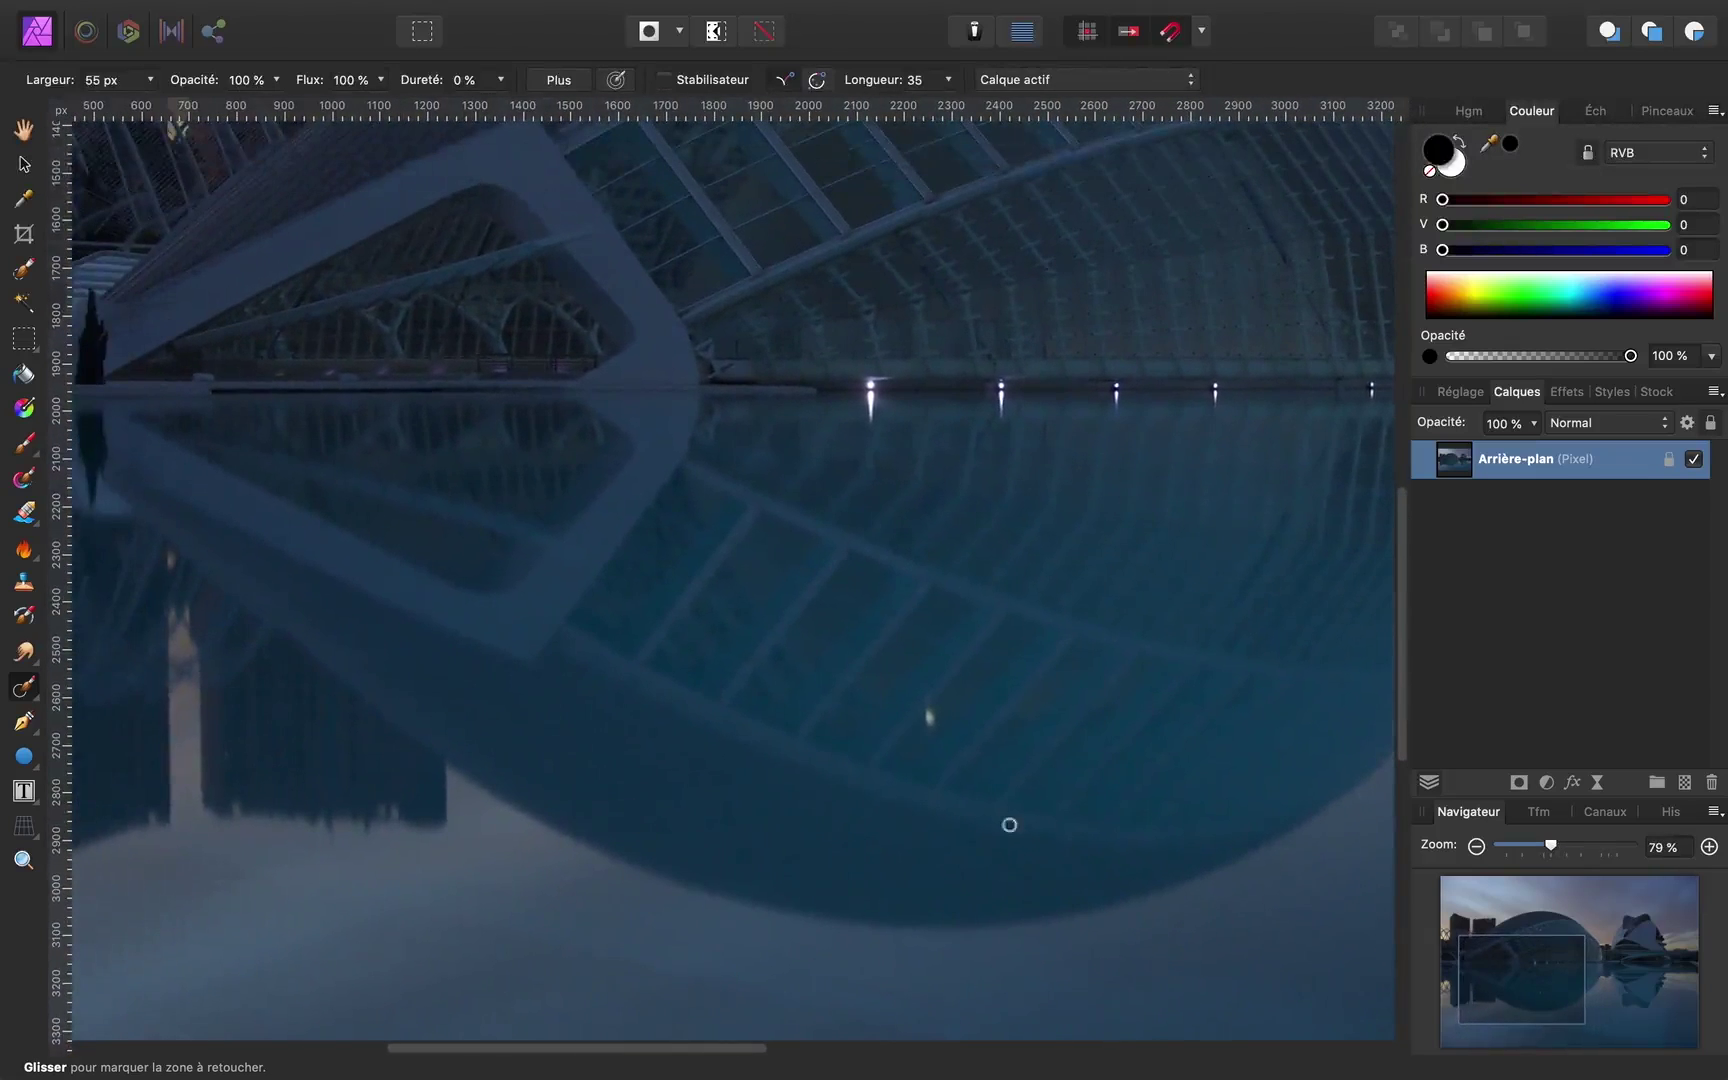
scroll(933, 792, "down", 2)
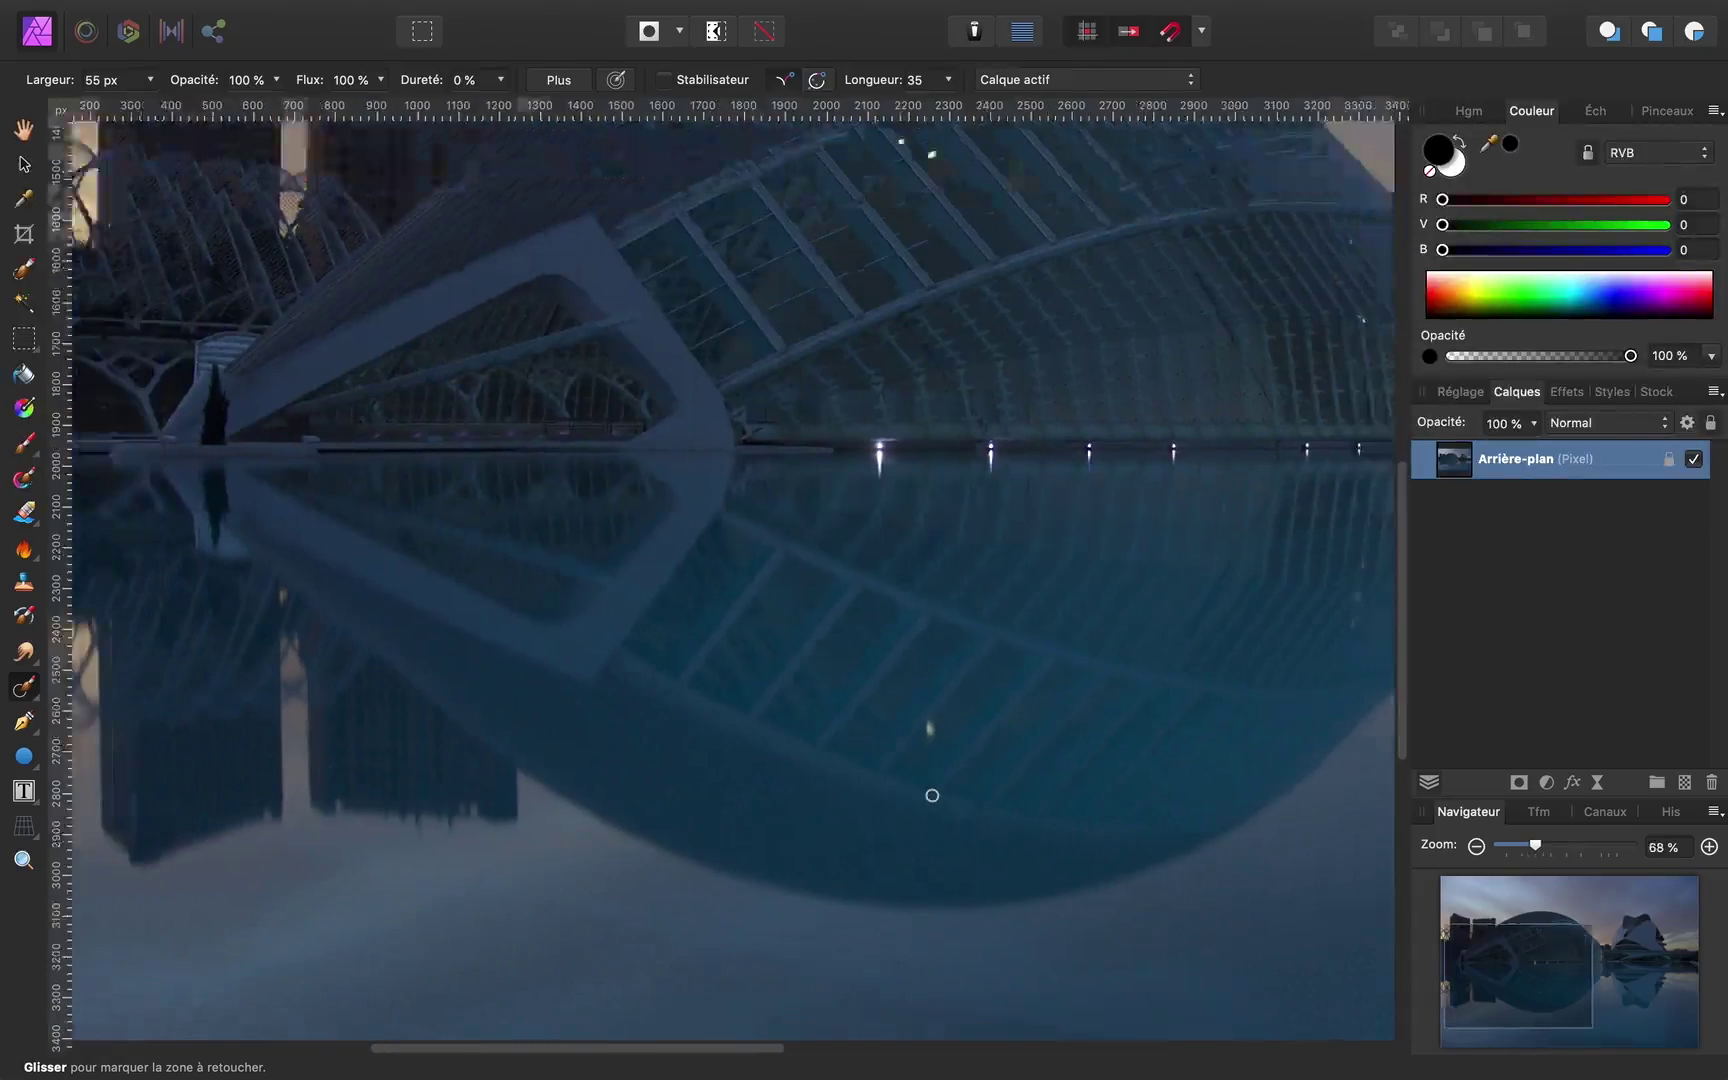
scroll(933, 792, "down", 2)
scroll(933, 793, "down", 1)
scroll(933, 795, "down", 1)
scroll(933, 795, "right", 2)
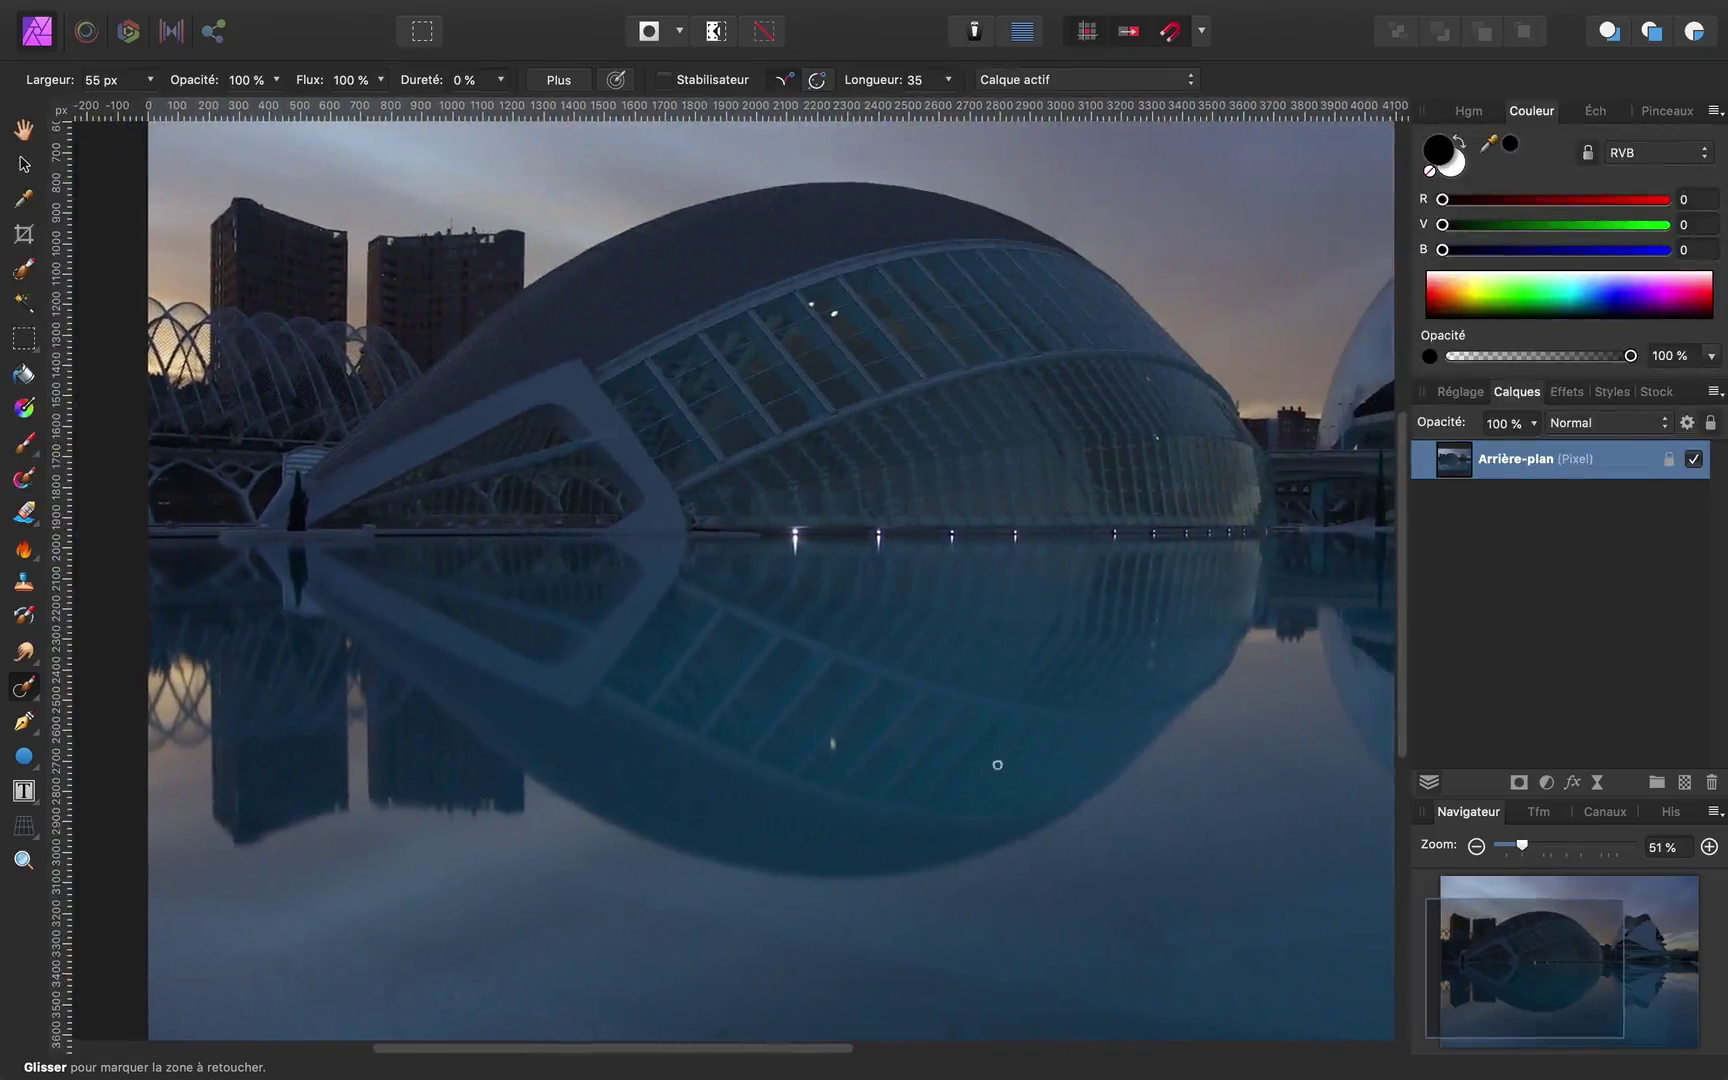
scroll(930, 891, "right", 2)
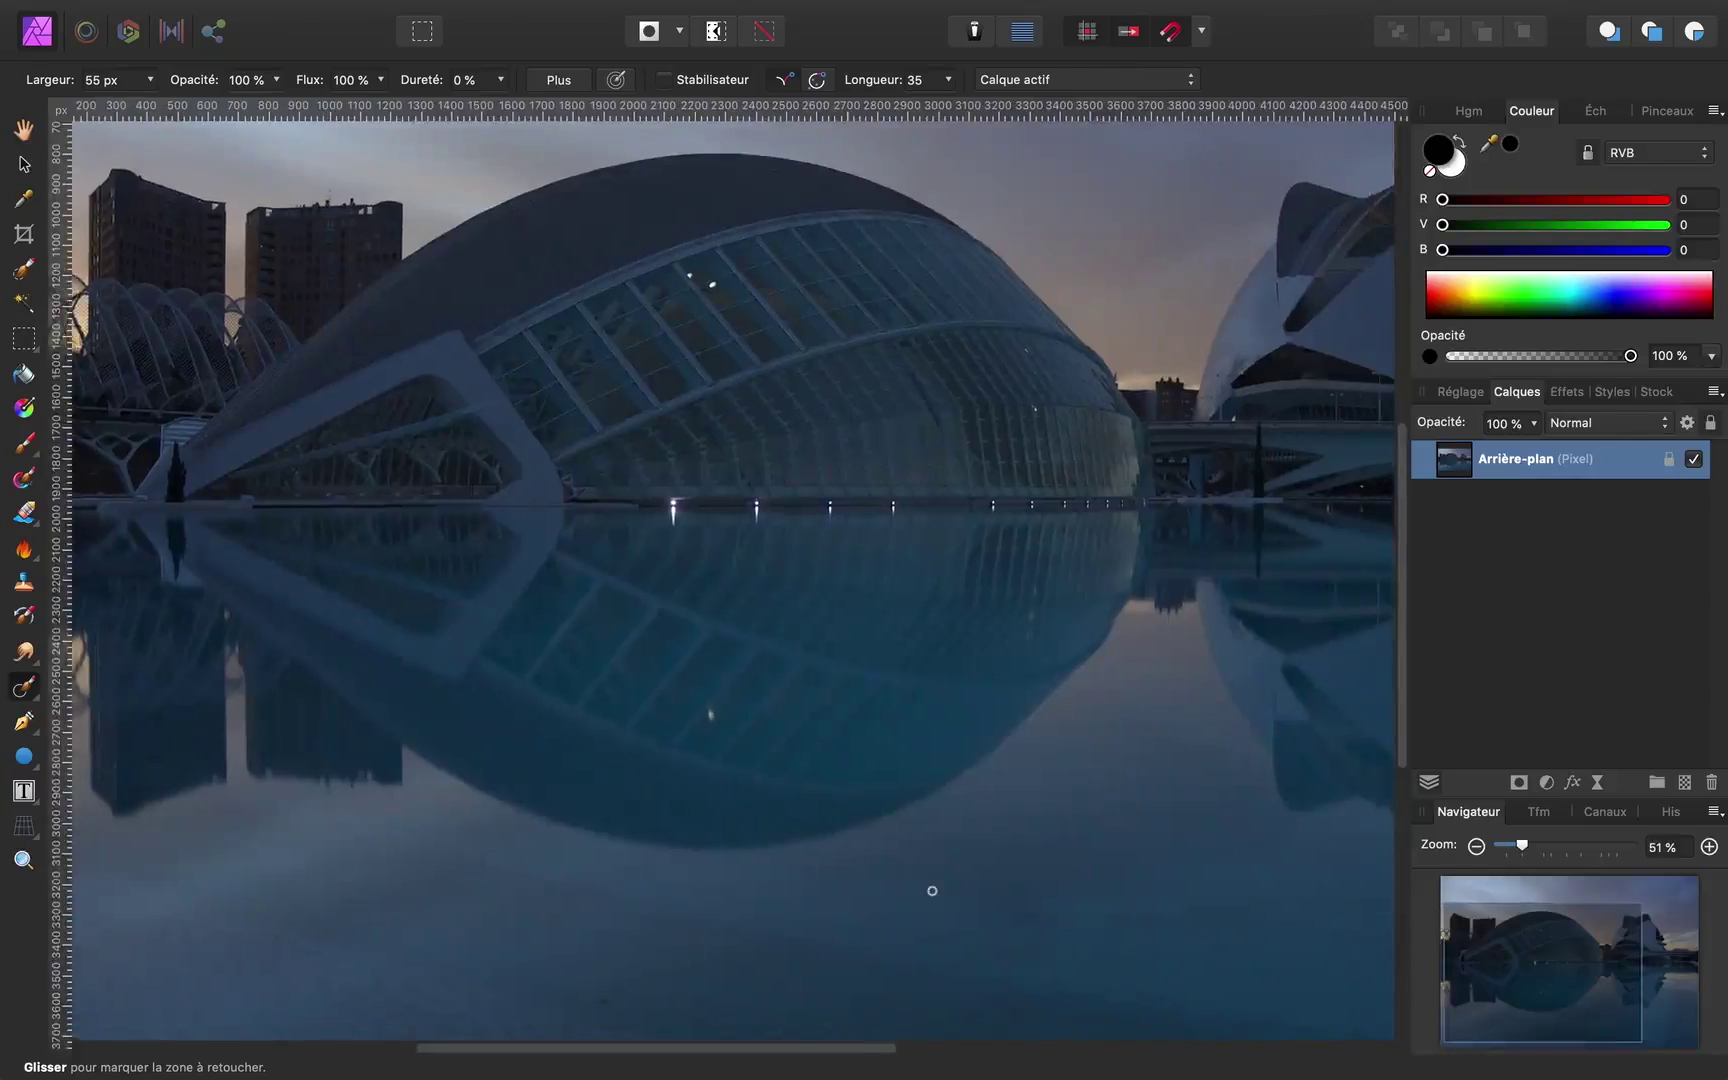
scroll(930, 891, "down", 2)
scroll(932, 892, "down", 2)
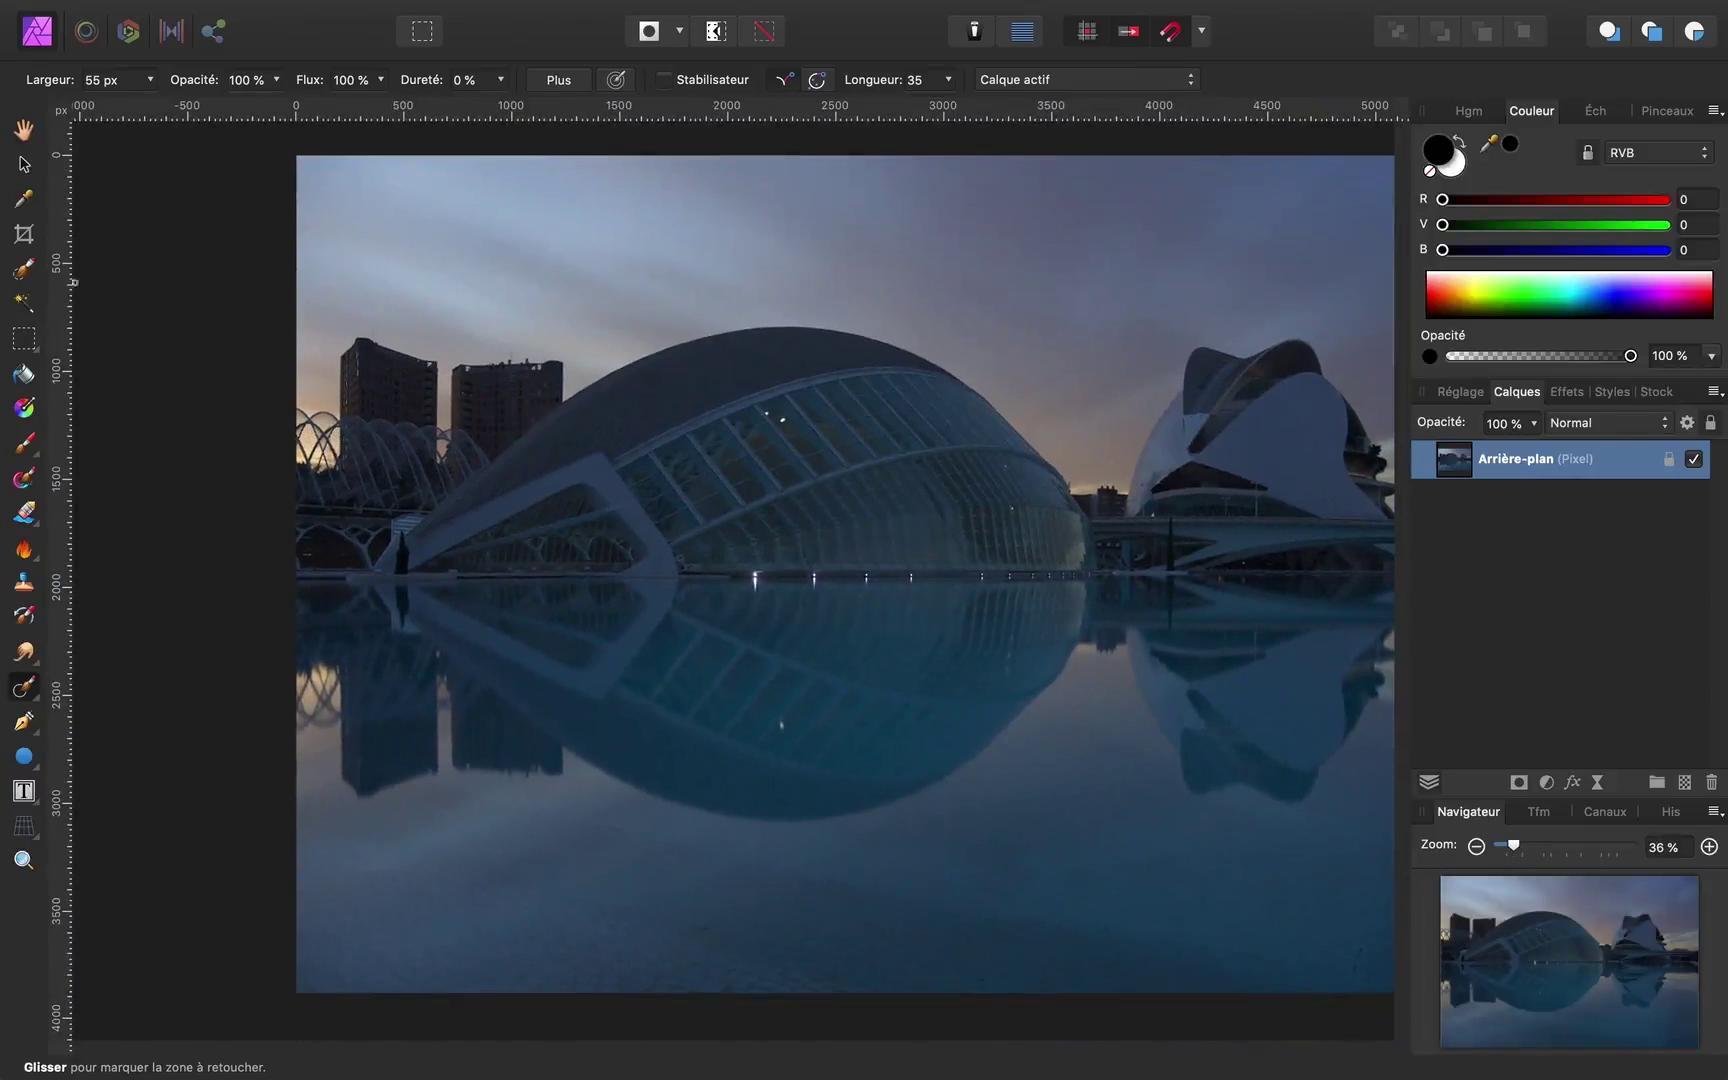
left_click(24, 130)
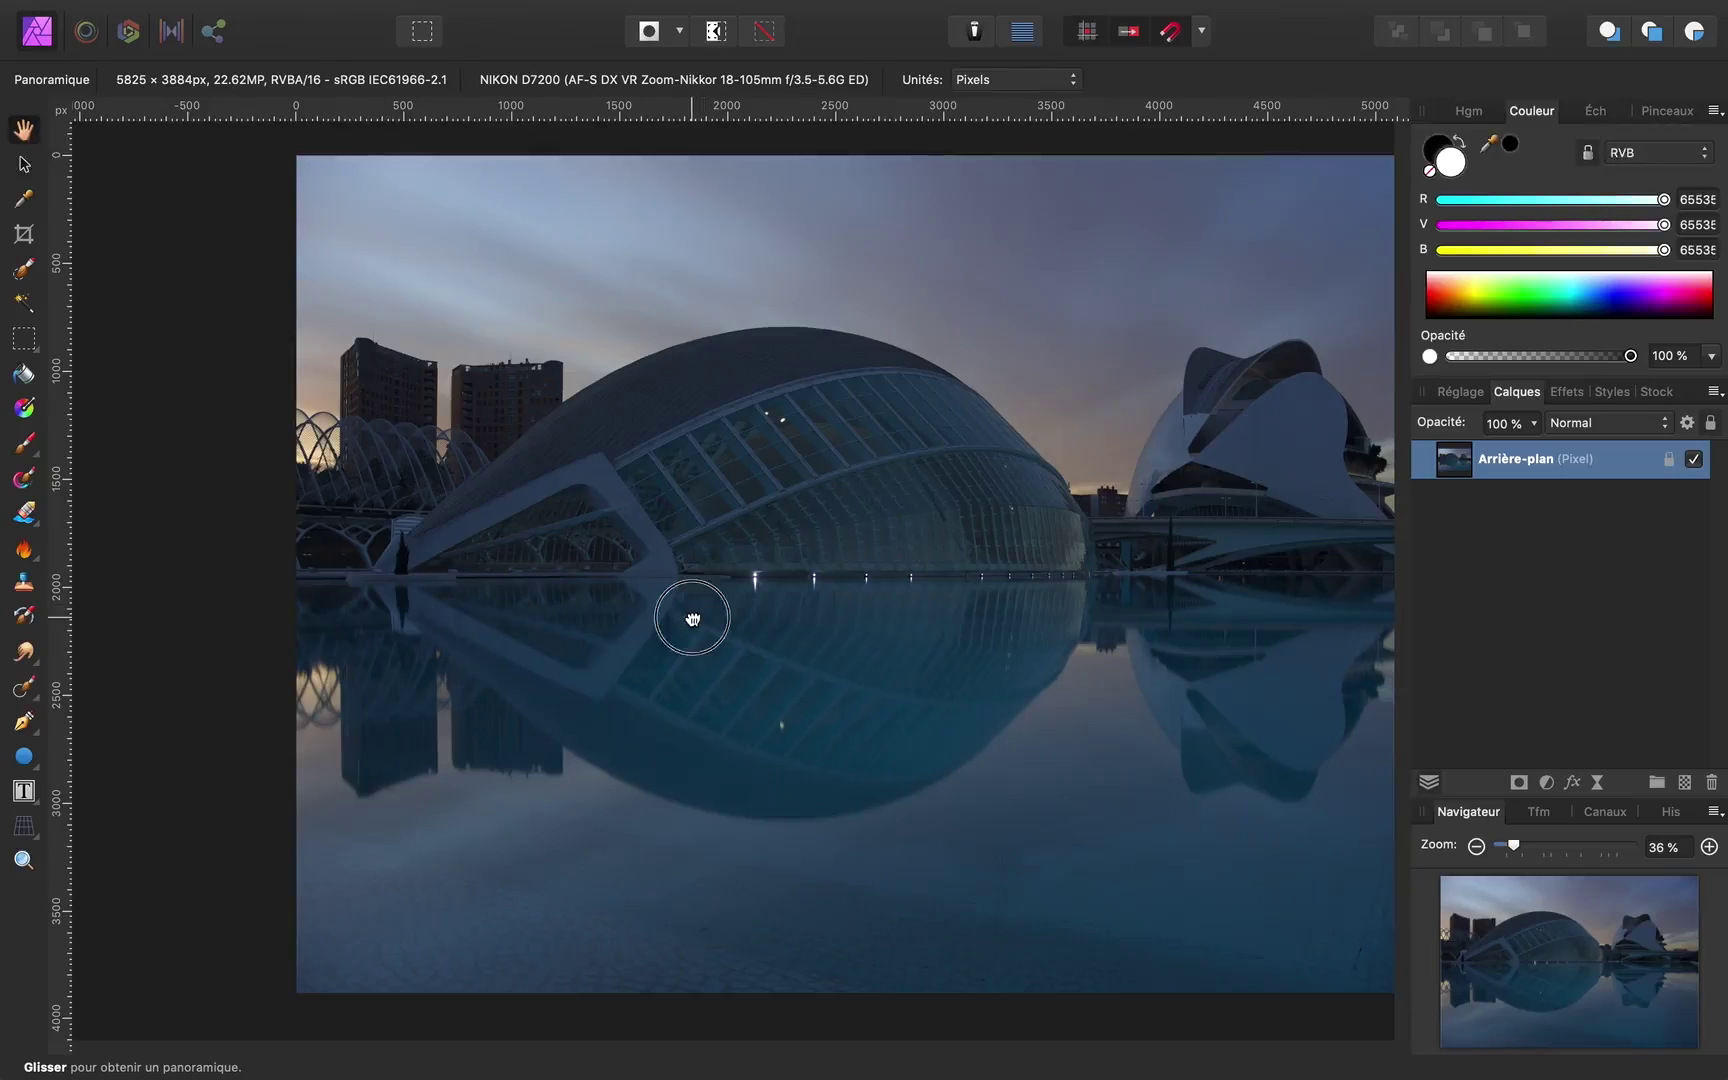
key("super+0")
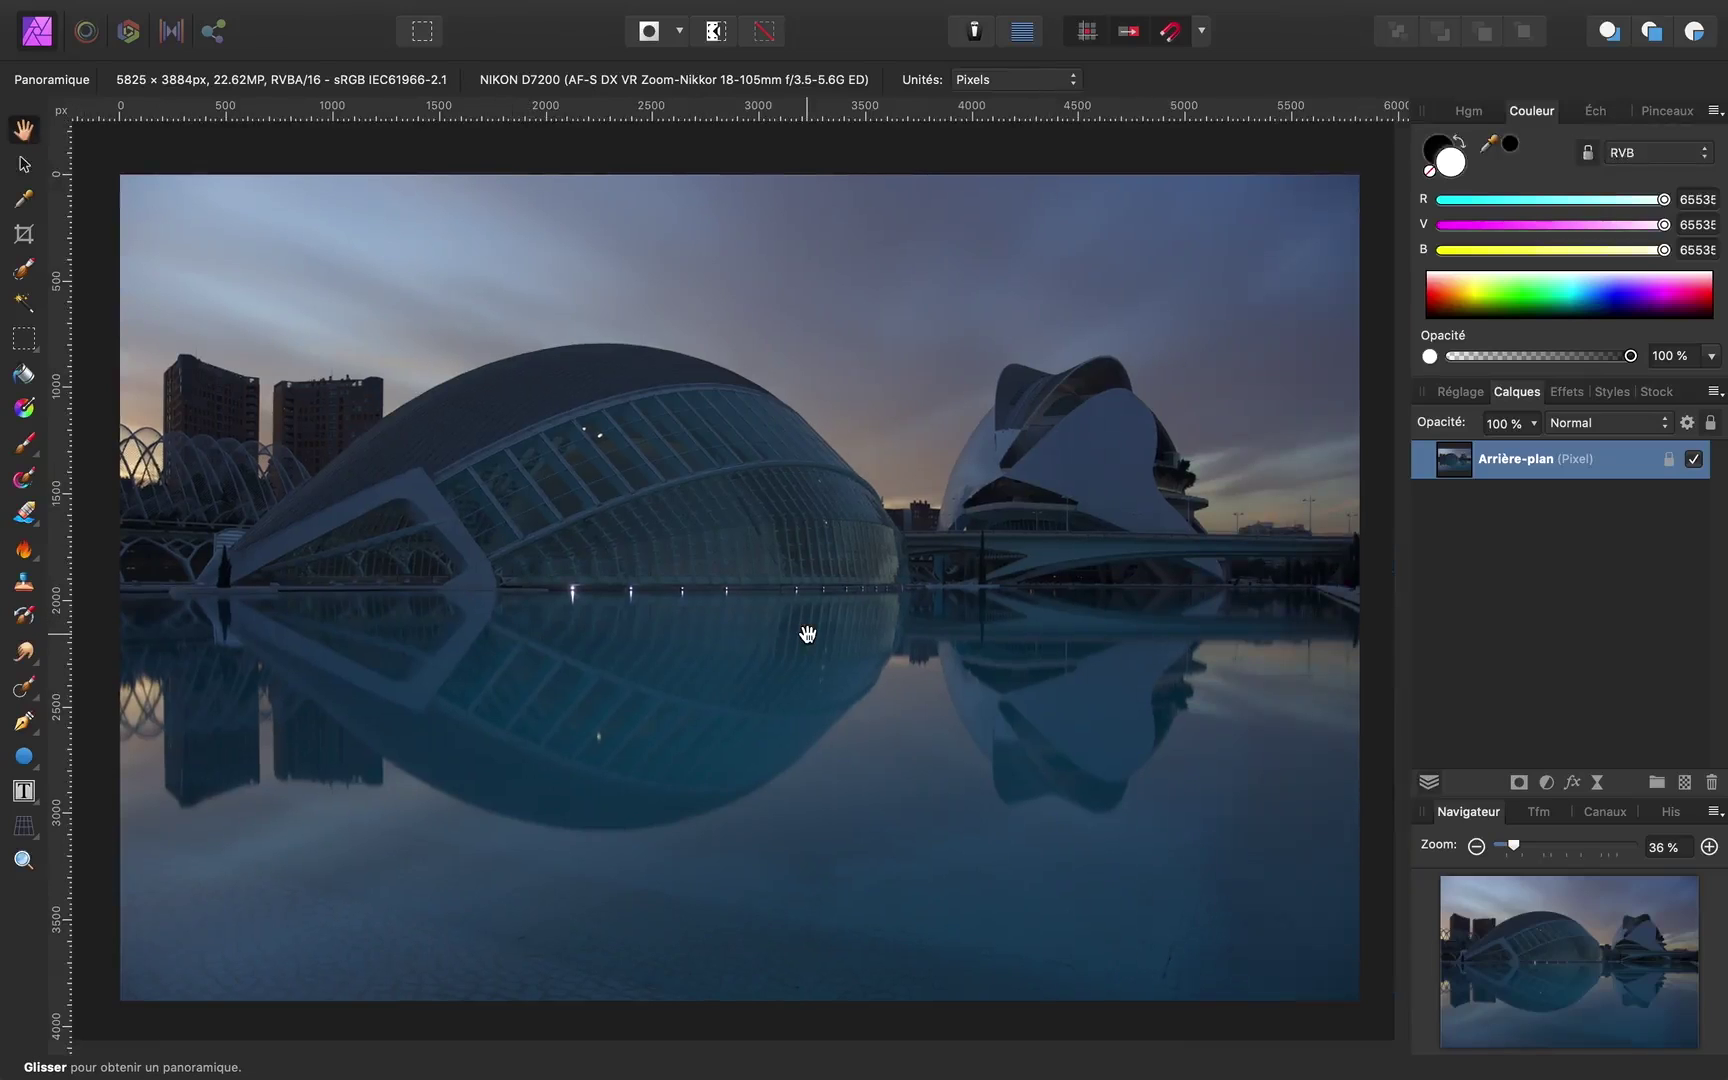